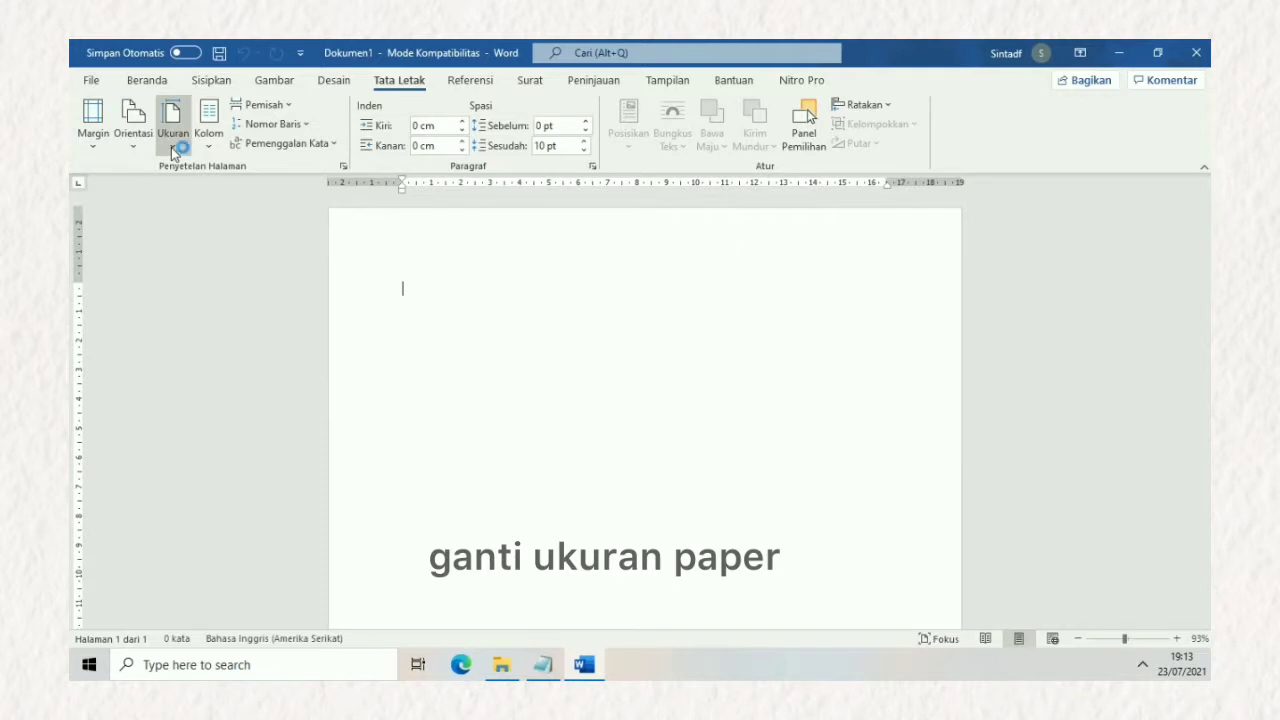
Step: Set the page size to A4
{"action": "left_click", "coordinate": [173, 145]}
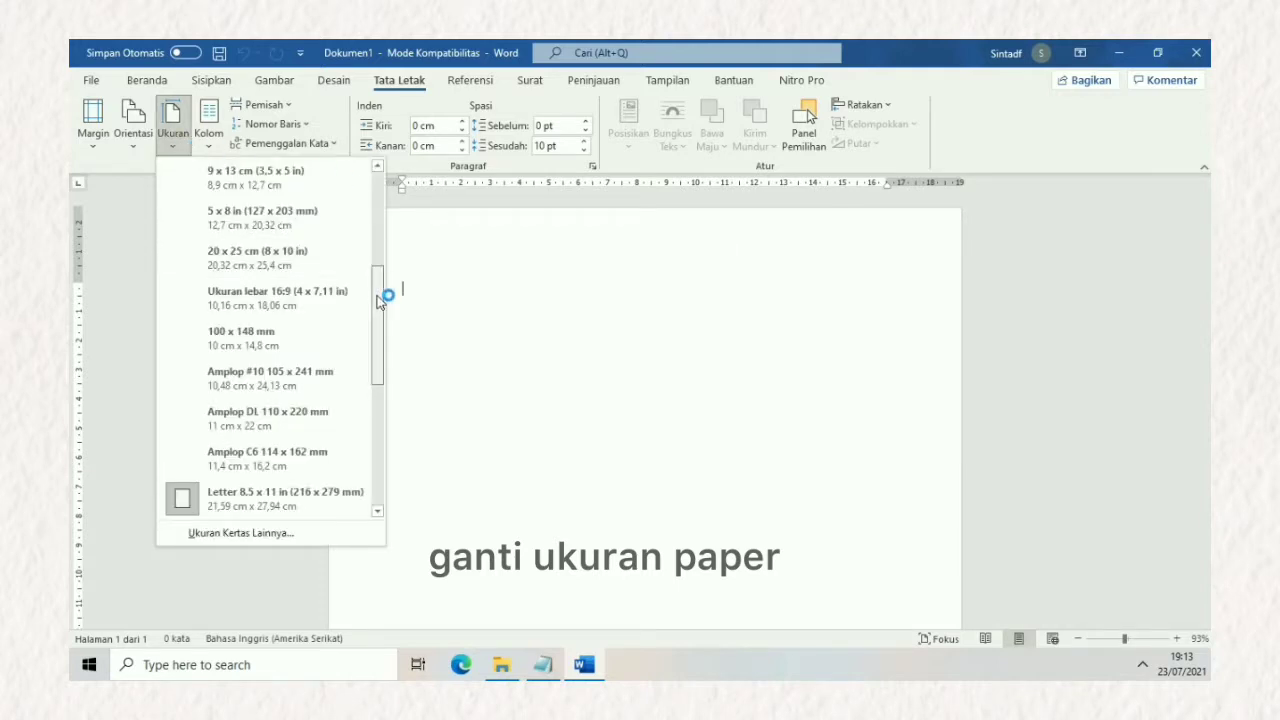
{"action": "left_click_drag", "start_coordinate": [381, 292], "coordinate": [378, 195]}
{"action": "left_click", "coordinate": [327, 178]}
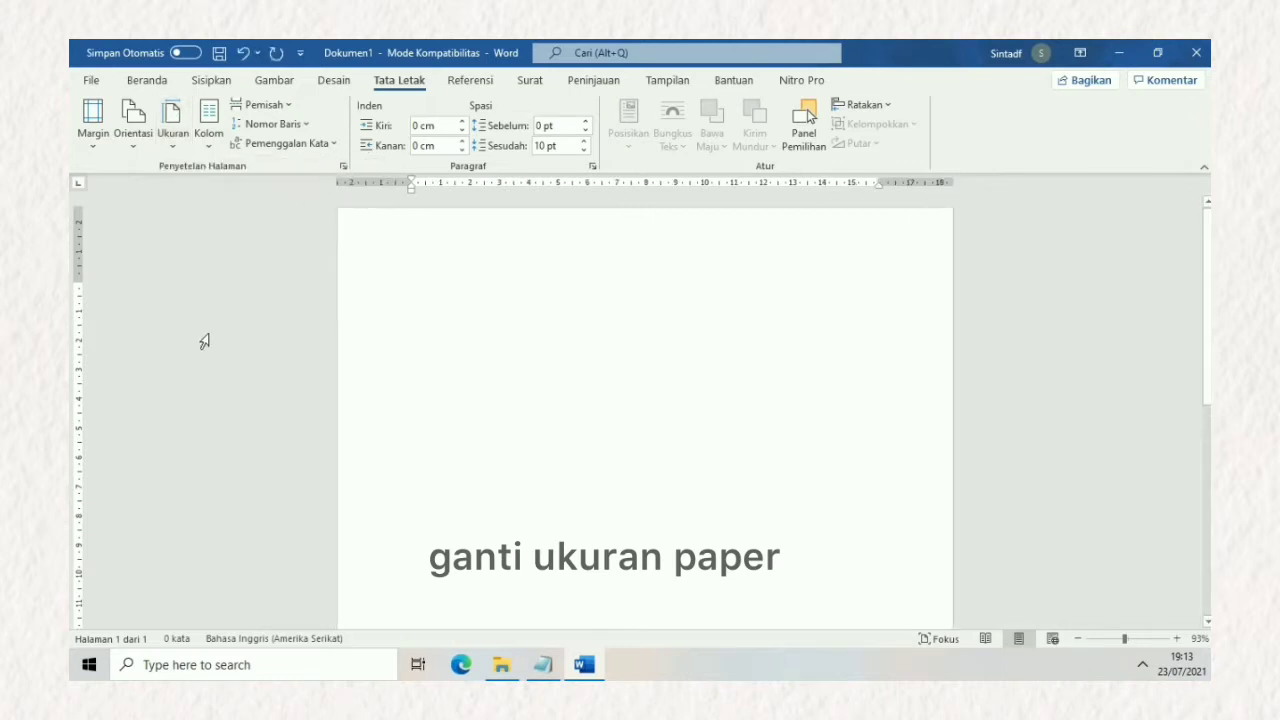
Step: Apply the ESTETICC colour scheme to the document
{"action": "left_click", "coordinate": [336, 80]}
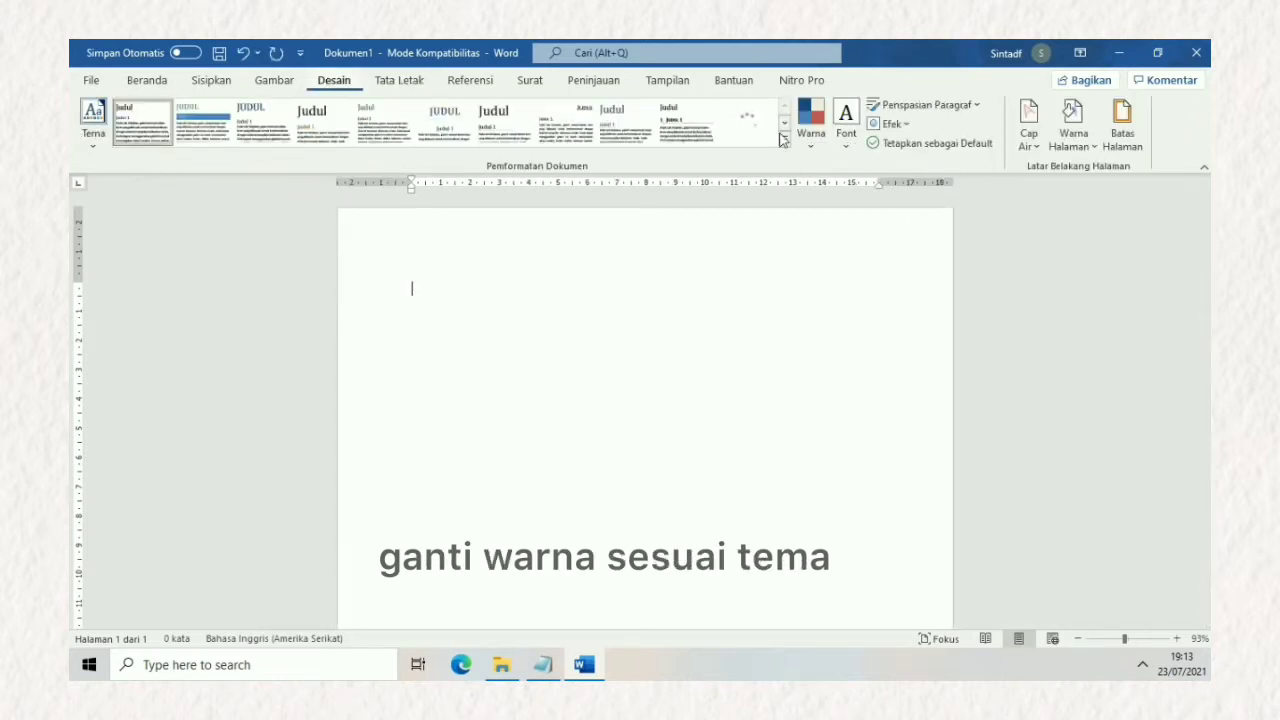
{"action": "left_click", "coordinate": [812, 125]}
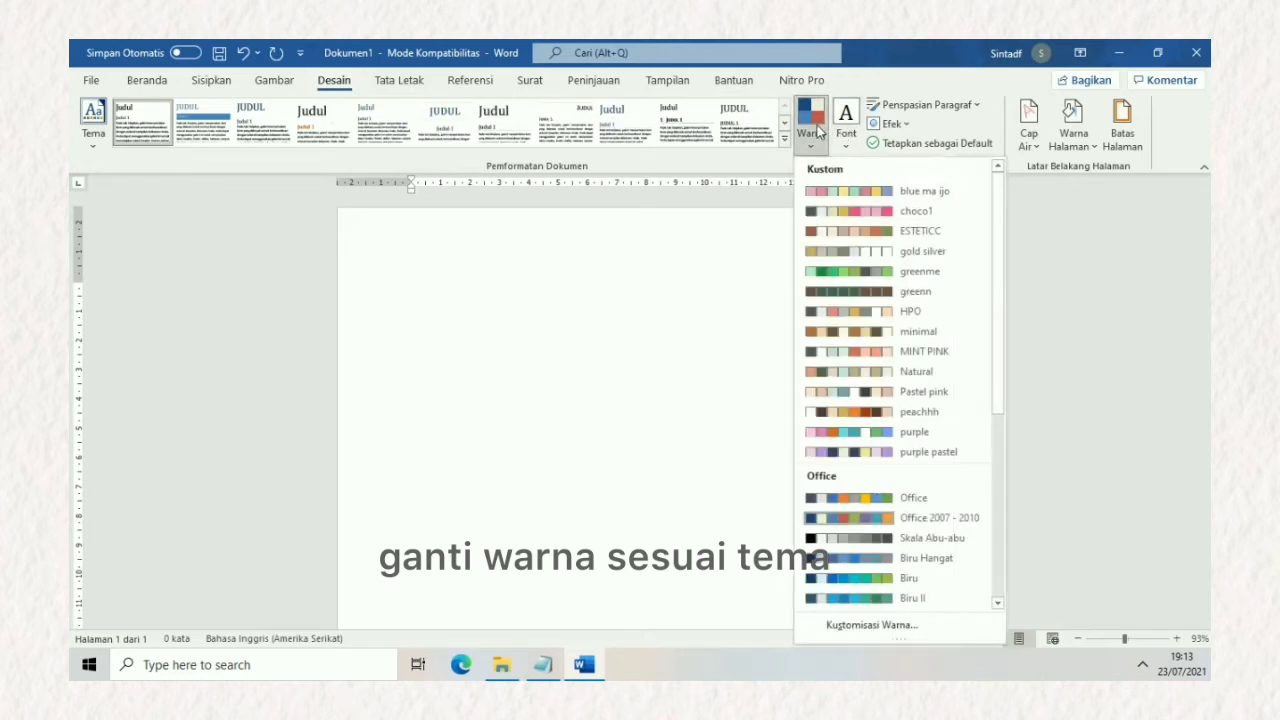
{"action": "left_click", "coordinate": [911, 233]}
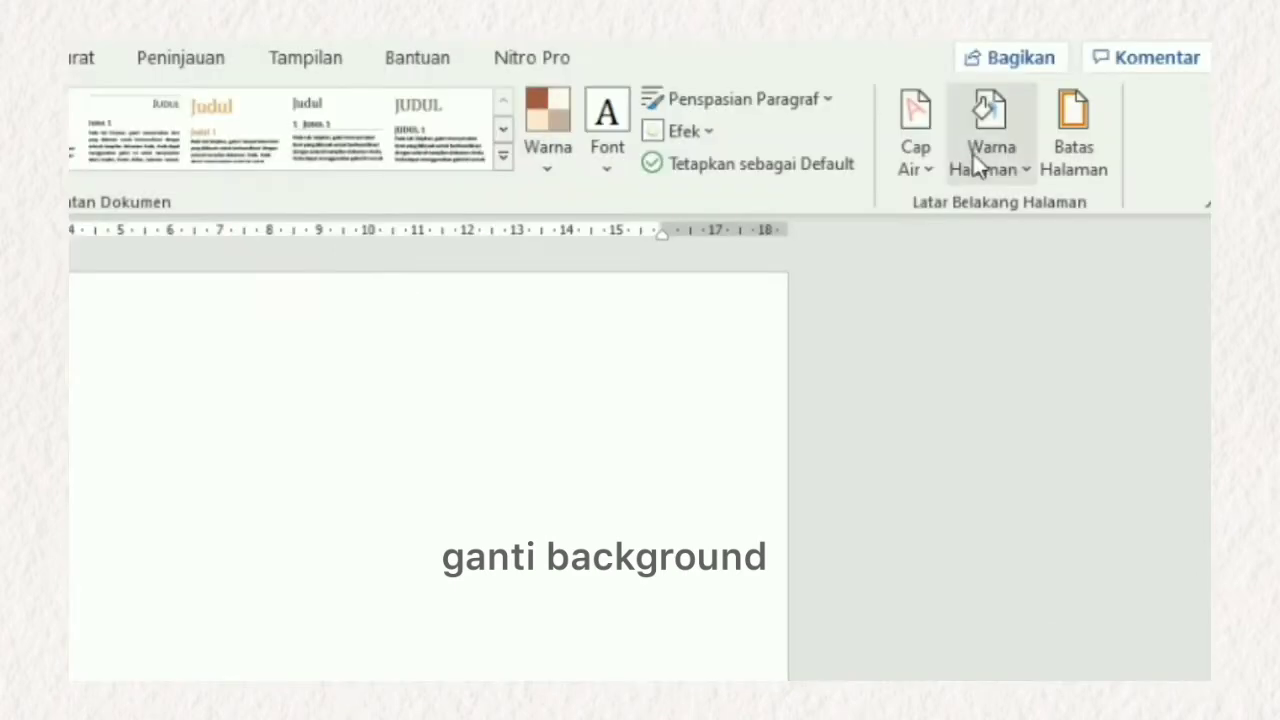
Step: Use the white-paper-texture-background picture as the page's fill effect
{"action": "left_click", "coordinate": [973, 155]}
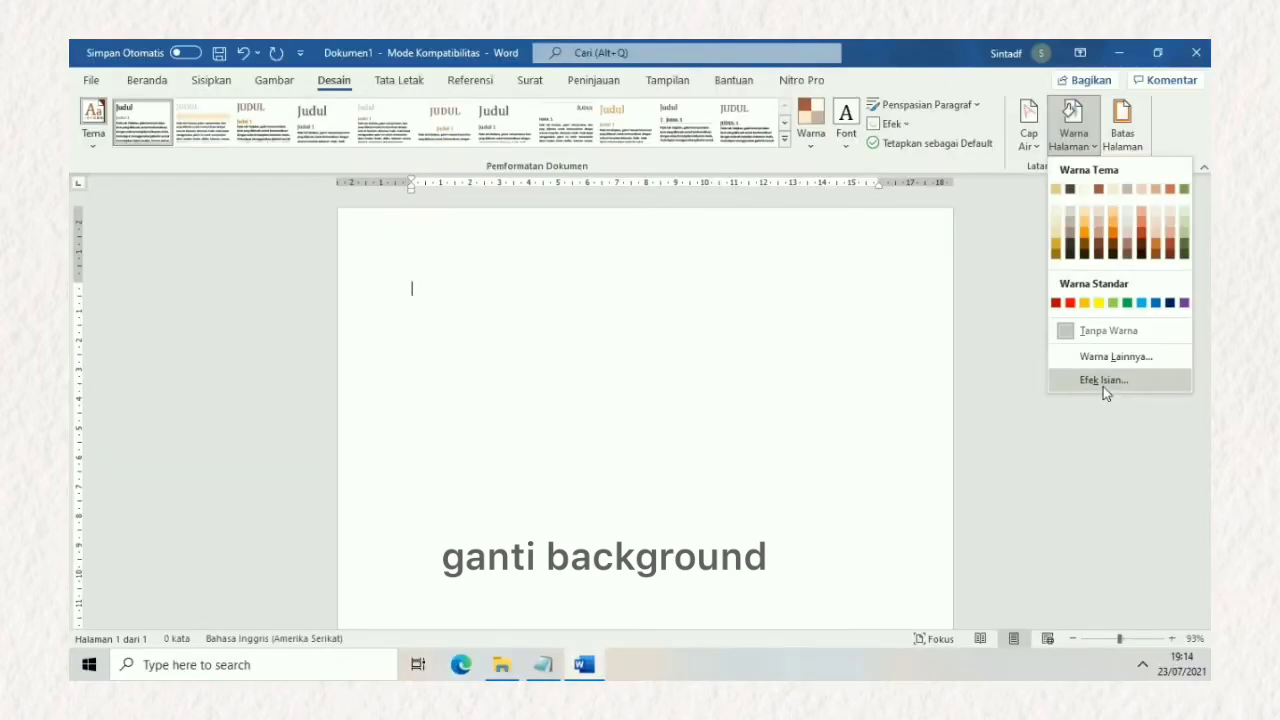
{"action": "left_click", "coordinate": [1041, 566]}
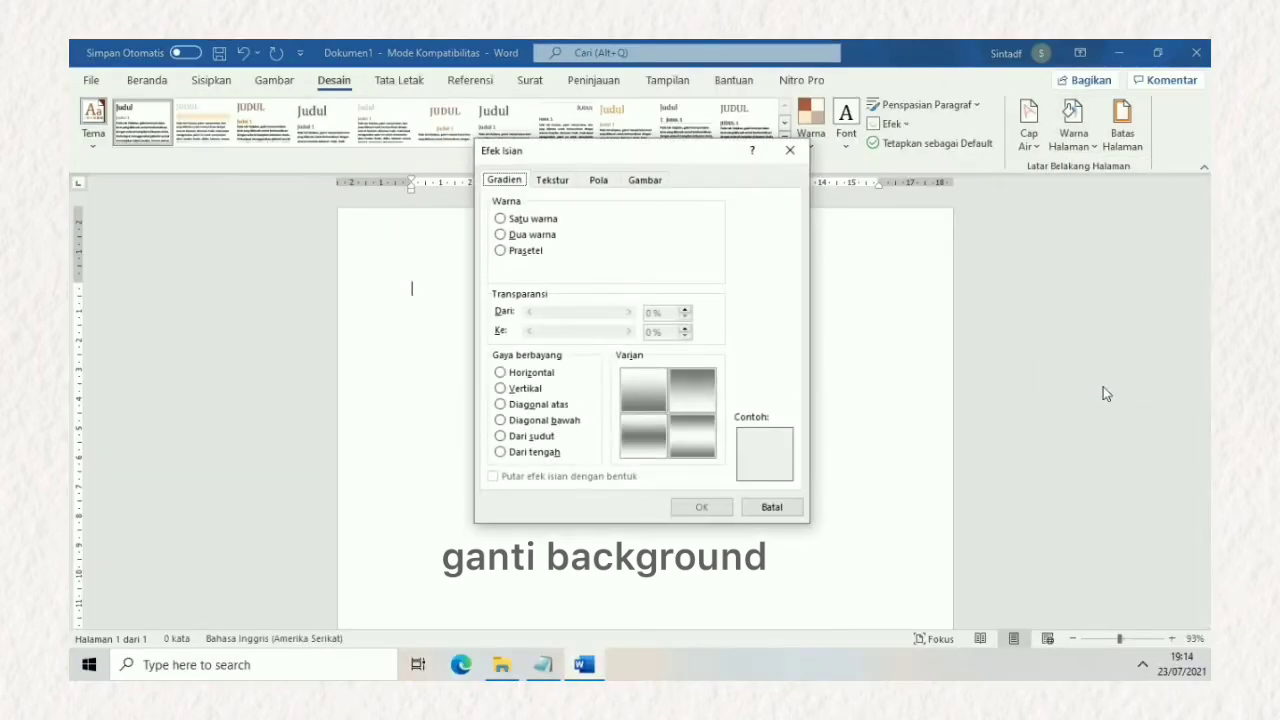
{"action": "left_click", "coordinate": [642, 183]}
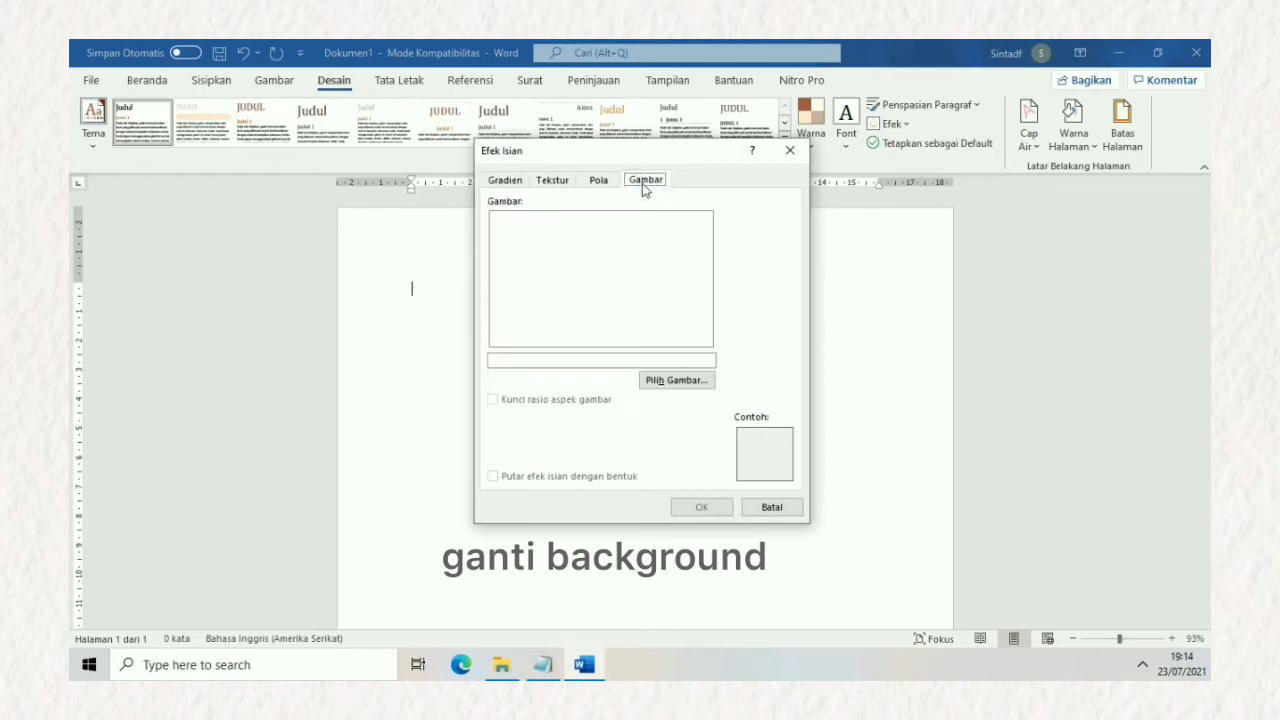
{"action": "left_click", "coordinate": [680, 380]}
{"action": "left_click", "coordinate": [679, 386]}
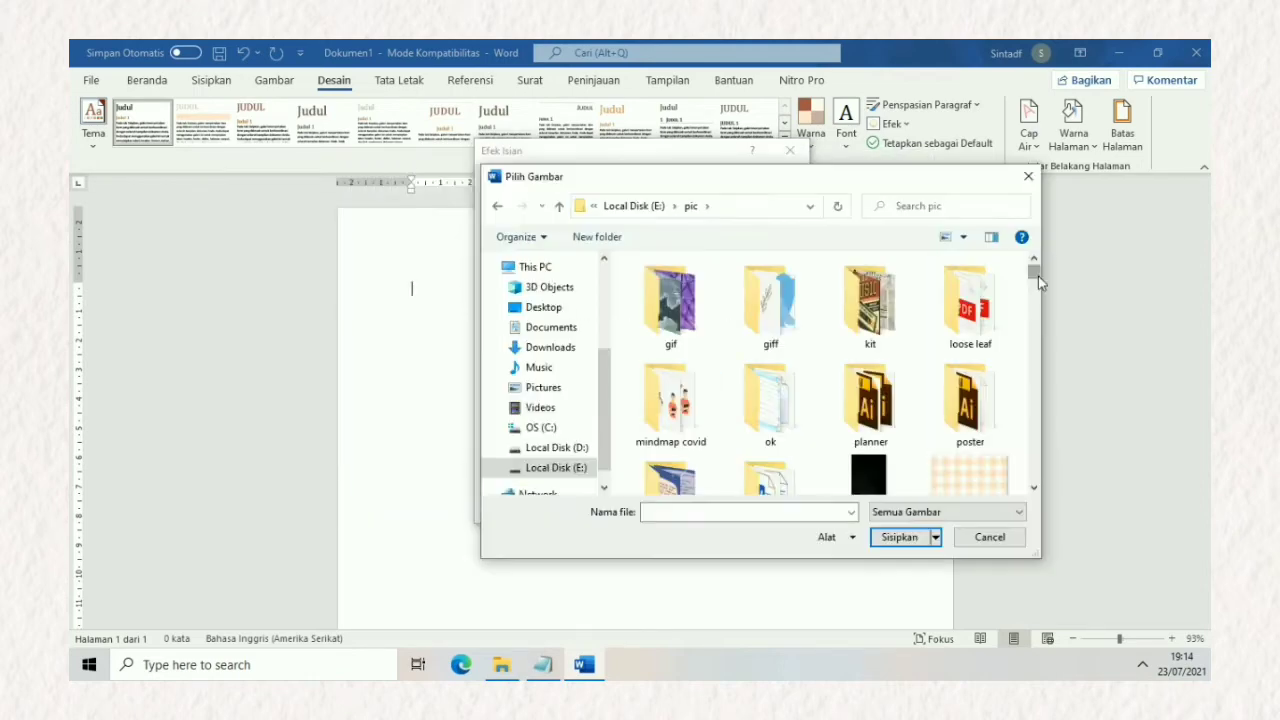
{"action": "left_click_drag", "start_coordinate": [1038, 276], "coordinate": [1035, 475]}
{"action": "double_click", "coordinate": [893, 456]}
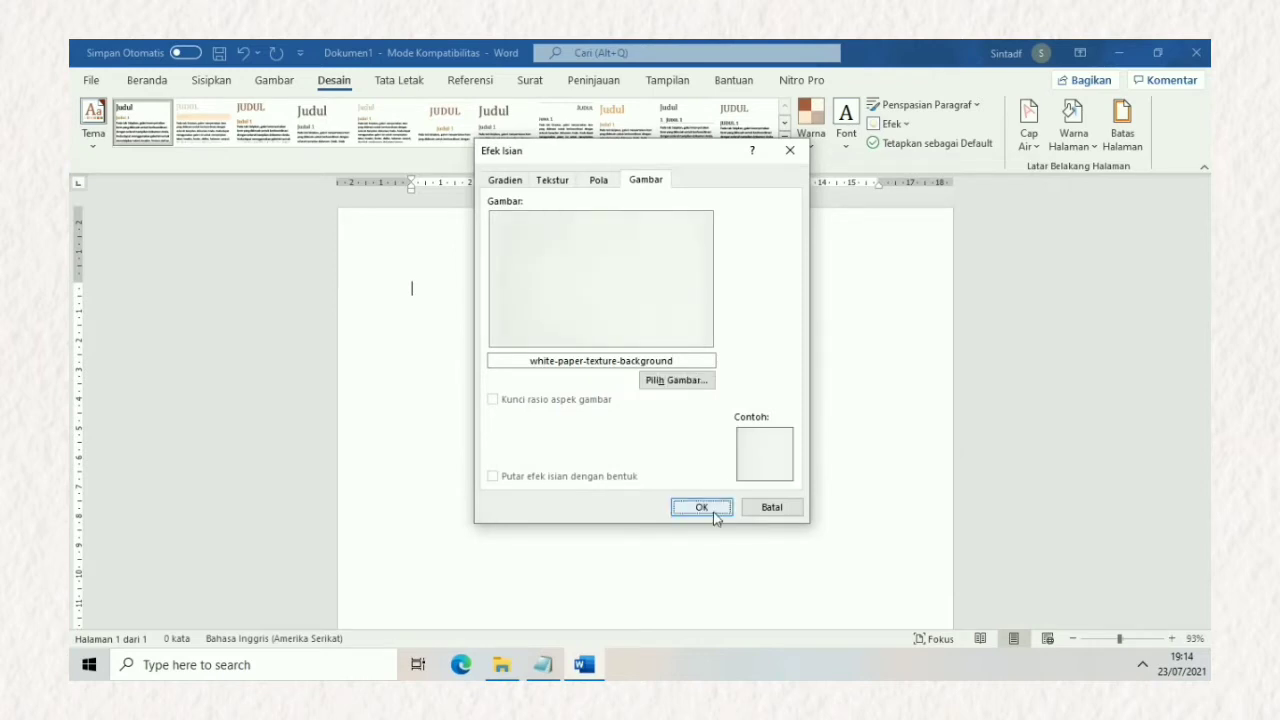
{"action": "left_click", "coordinate": [713, 512]}
Step: Zoom out to 70% to see the whole page
{"action": "left_click", "coordinate": [1076, 637]}
{"action": "left_click", "coordinate": [1076, 637]}
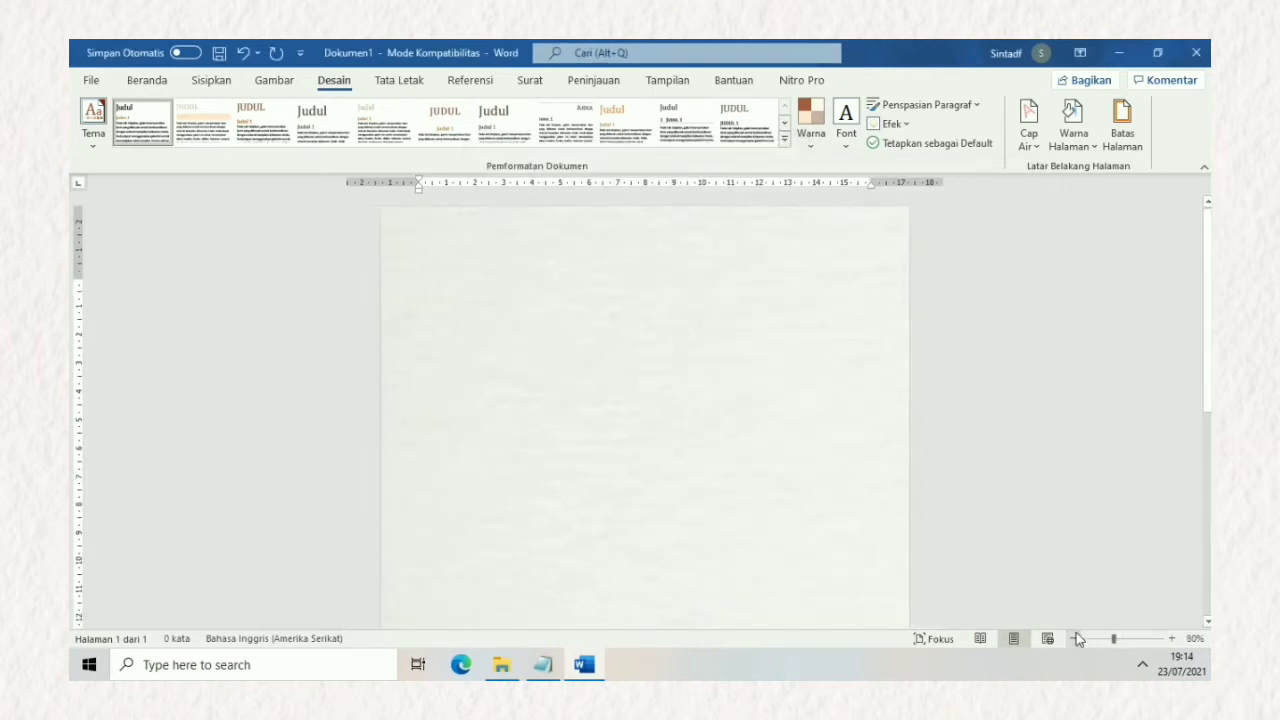
{"action": "left_click", "coordinate": [1076, 637]}
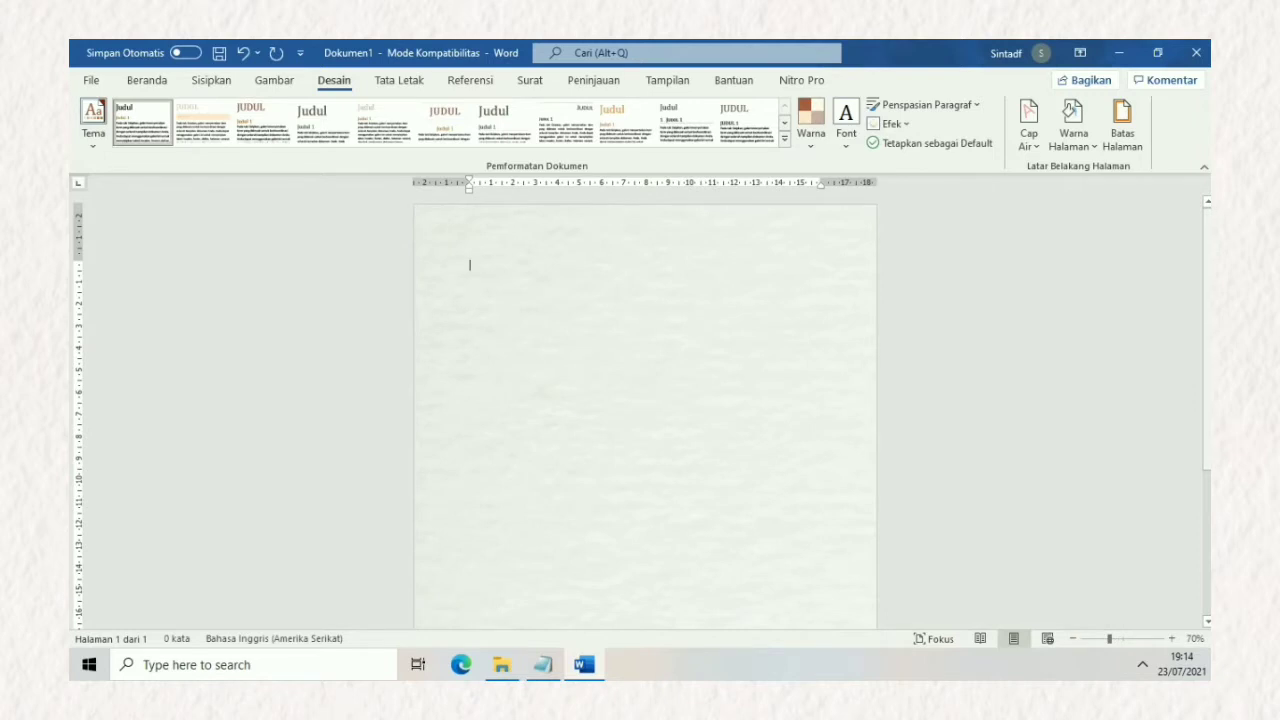
{"action": "scroll", "coordinate": [222, 80], "scroll_direction": "up", "scroll_amount": 1}
{"action": "scroll", "coordinate": [222, 80], "scroll_direction": "up", "scroll_amount": 1}
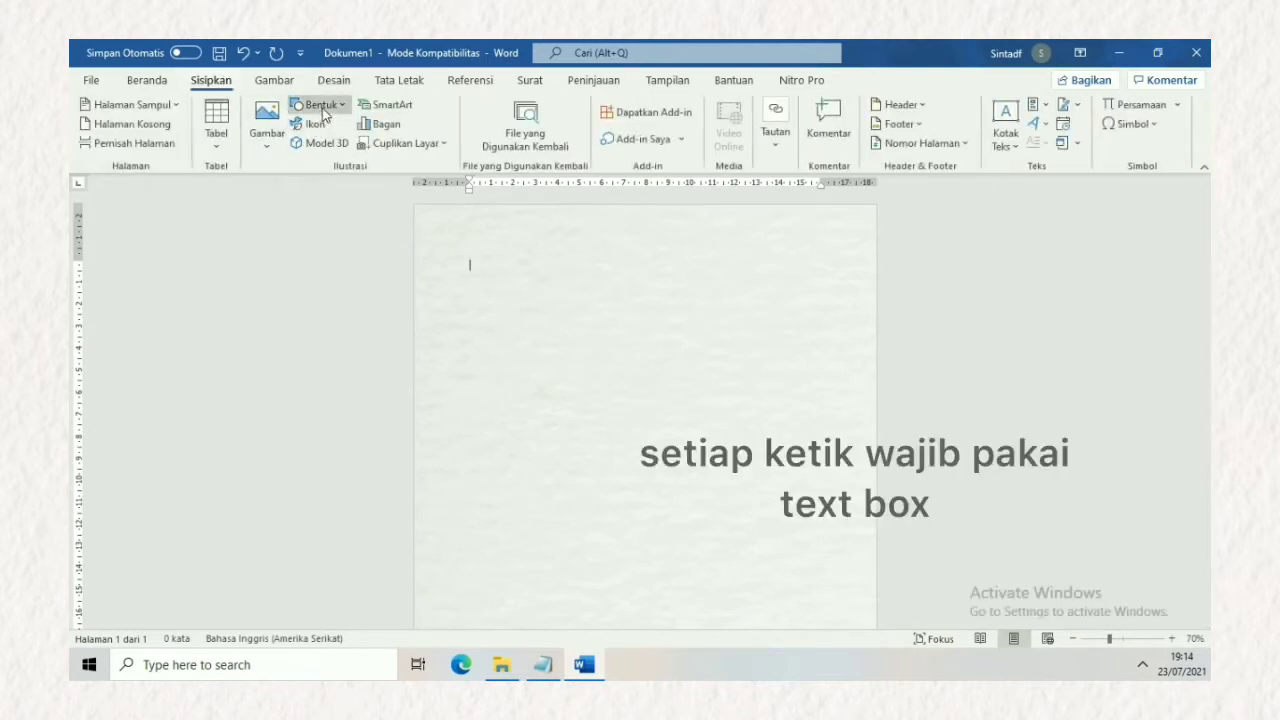
Step: Draw a text box across the page top containing 'Jimin Filter'
{"action": "left_click", "coordinate": [322, 106]}
{"action": "left_click", "coordinate": [302, 146]}
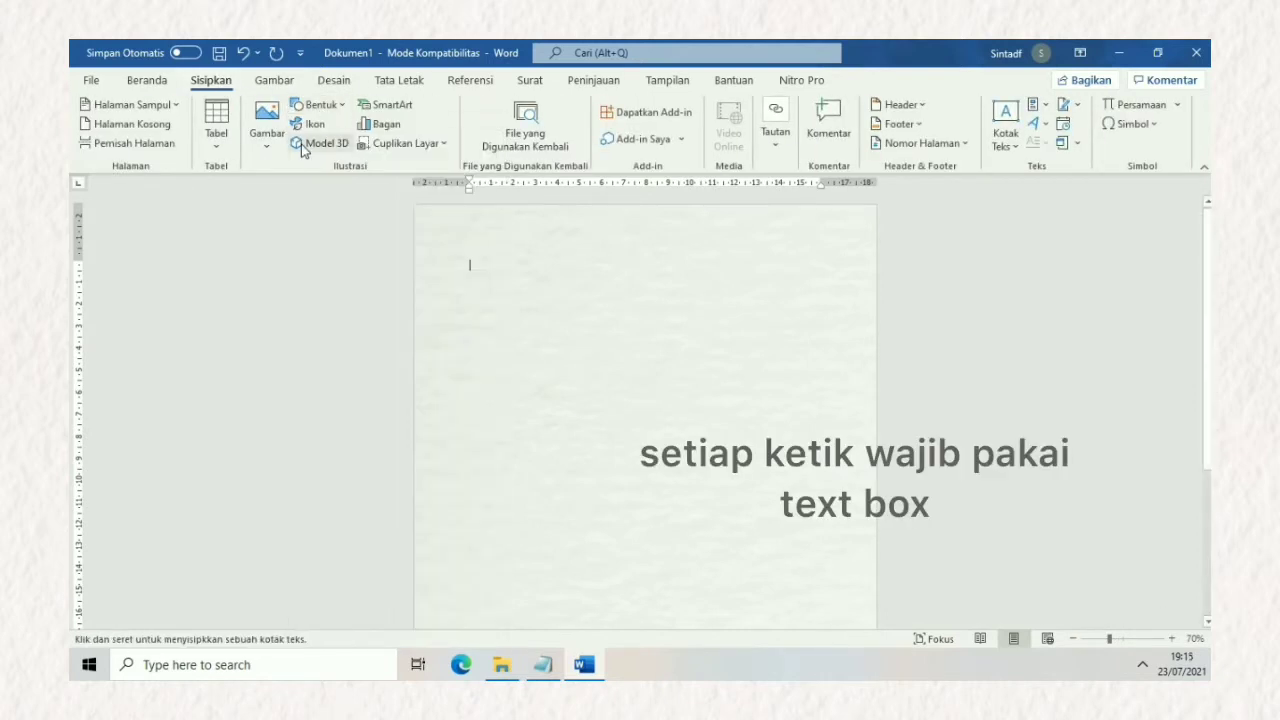
{"action": "left_click_drag", "start_coordinate": [423, 210], "coordinate": [691, 290]}
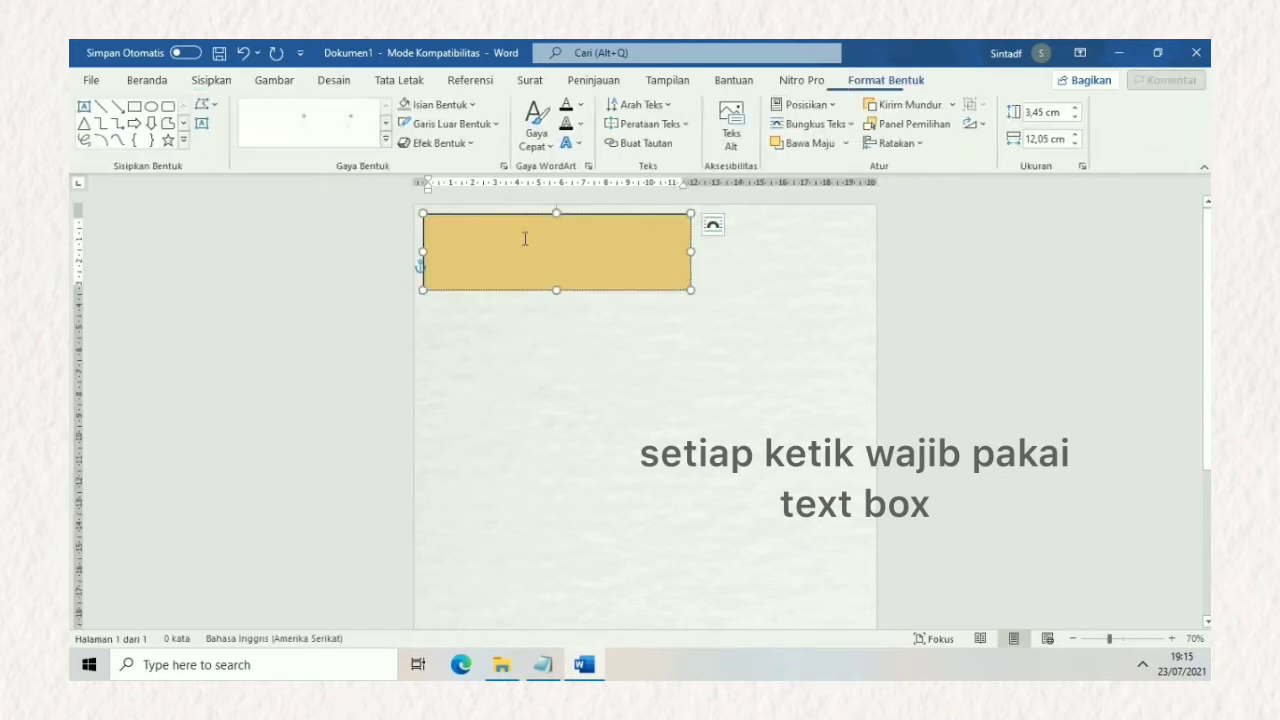
{"action": "type", "text": "Jimin Filter"}
Step: Format the title as Modern Love Grunge, size 52, centred
{"action": "key", "text": "ctrl+a"}
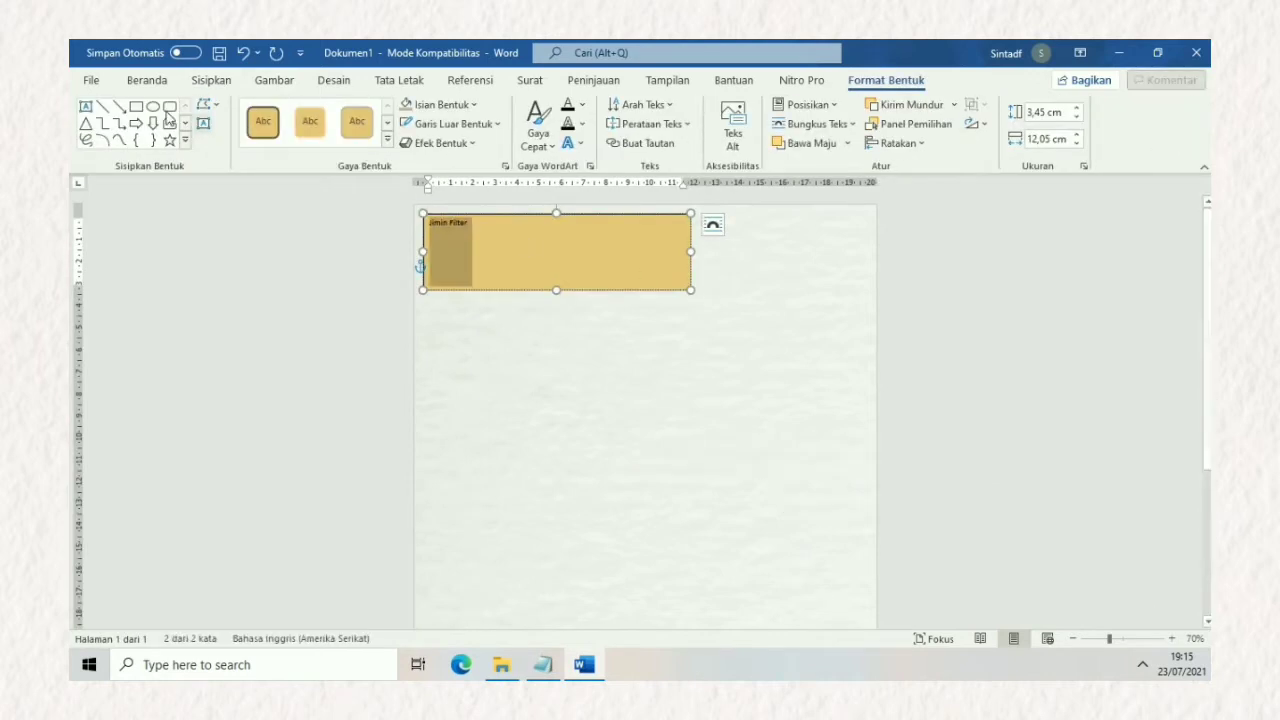
{"action": "left_click", "coordinate": [147, 80]}
{"action": "left_click", "coordinate": [232, 112]}
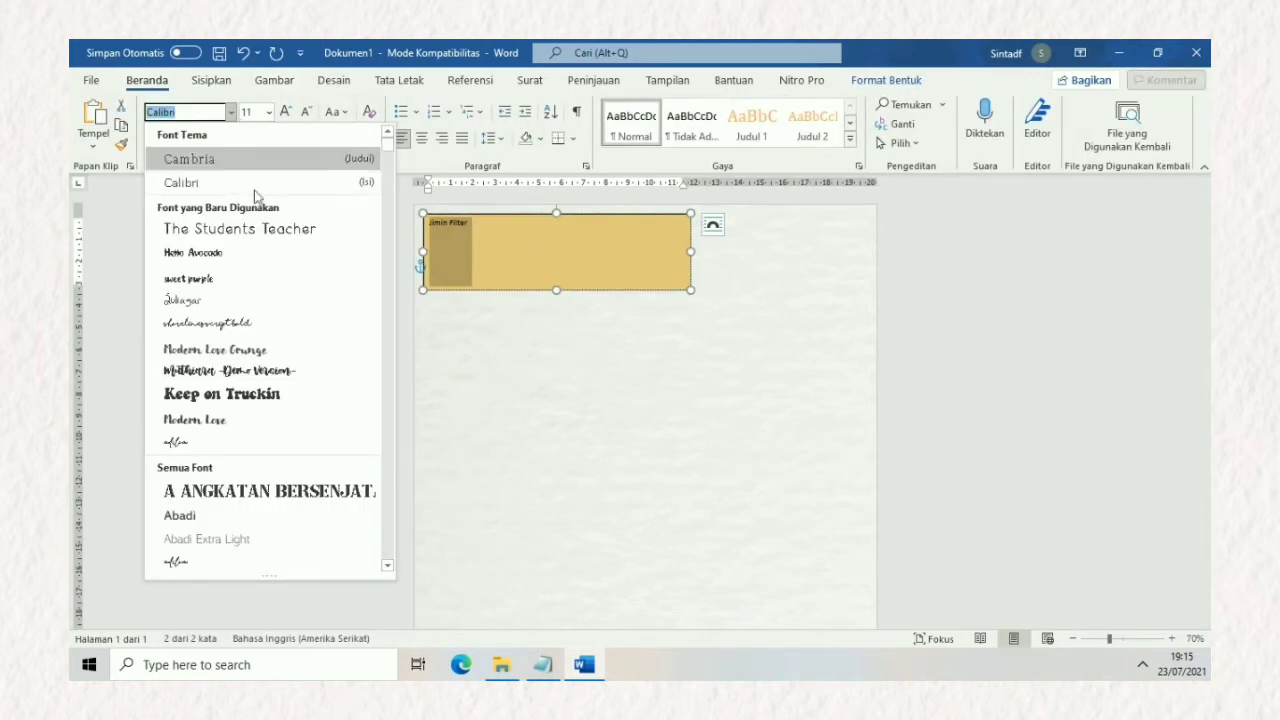
{"action": "left_click", "coordinate": [225, 338]}
{"action": "left_click", "coordinate": [421, 139]}
{"action": "left_click", "coordinate": [268, 112]}
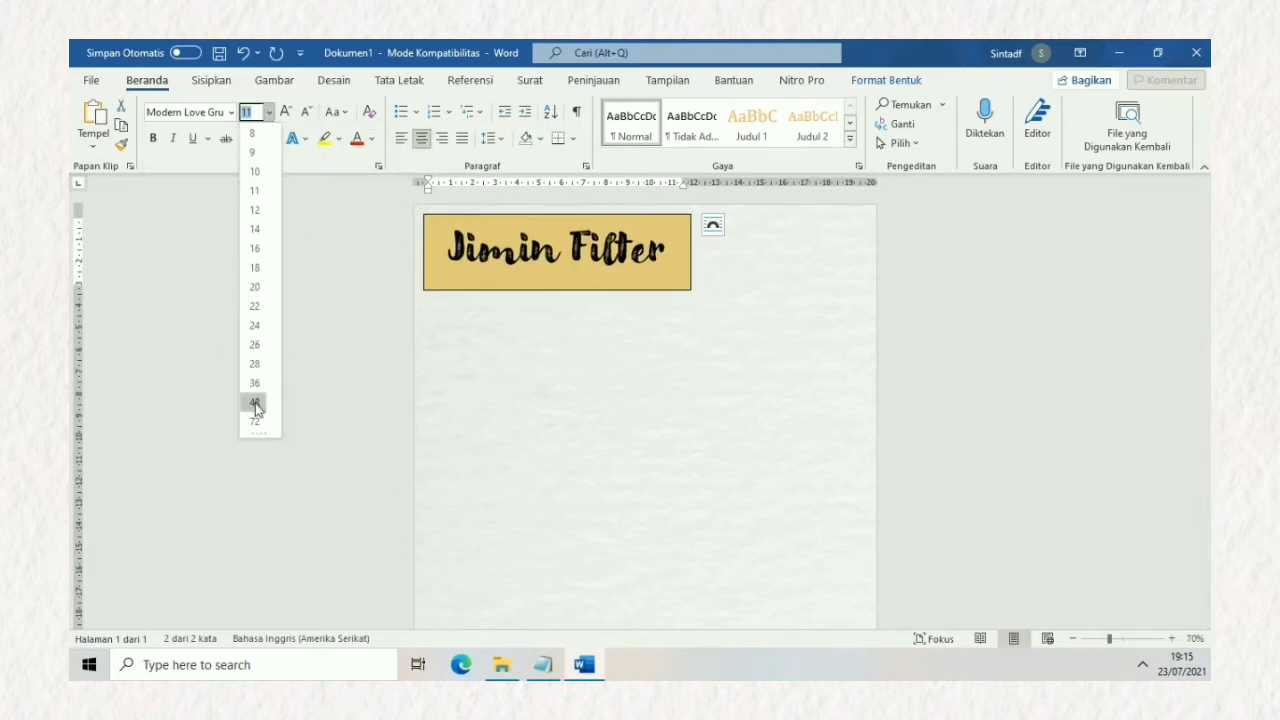
{"action": "type", "text": "52"}
{"action": "key", "text": "Return"}
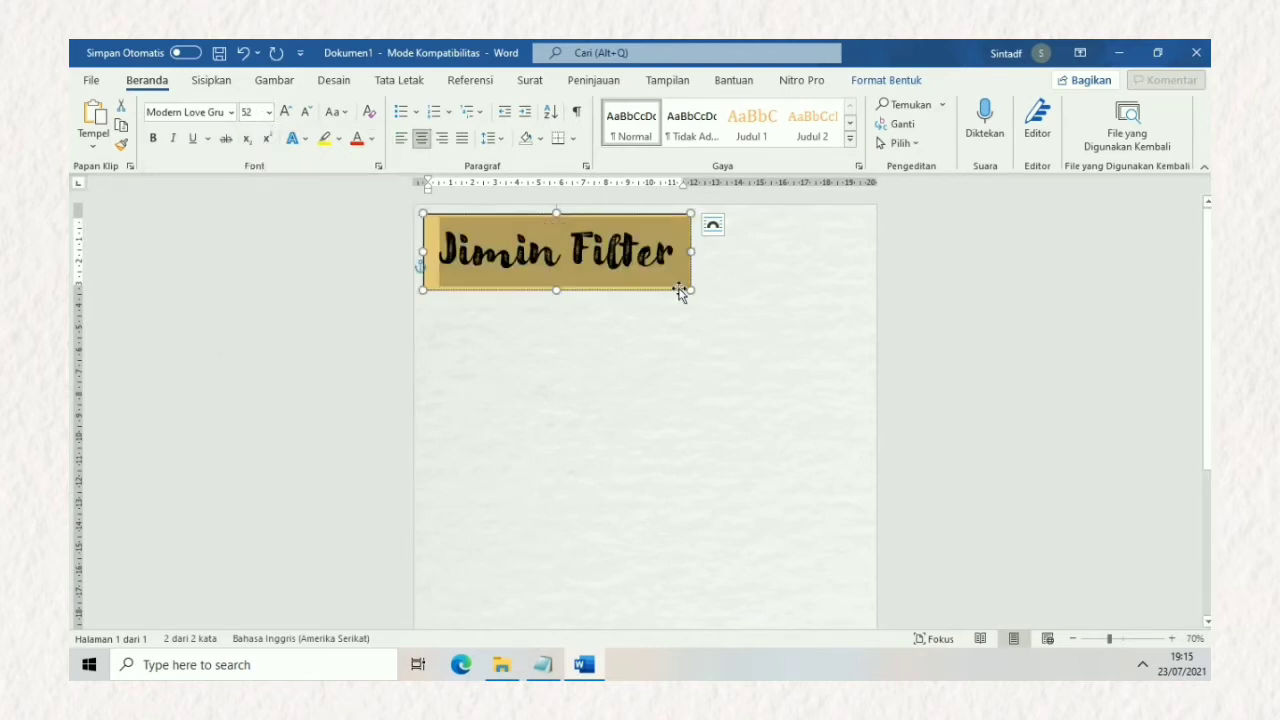
Step: Remove the title text box's fill and outline
{"action": "left_click", "coordinate": [679, 291]}
{"action": "left_click", "coordinate": [712, 225]}
{"action": "left_click", "coordinate": [886, 80]}
{"action": "left_click", "coordinate": [440, 104]}
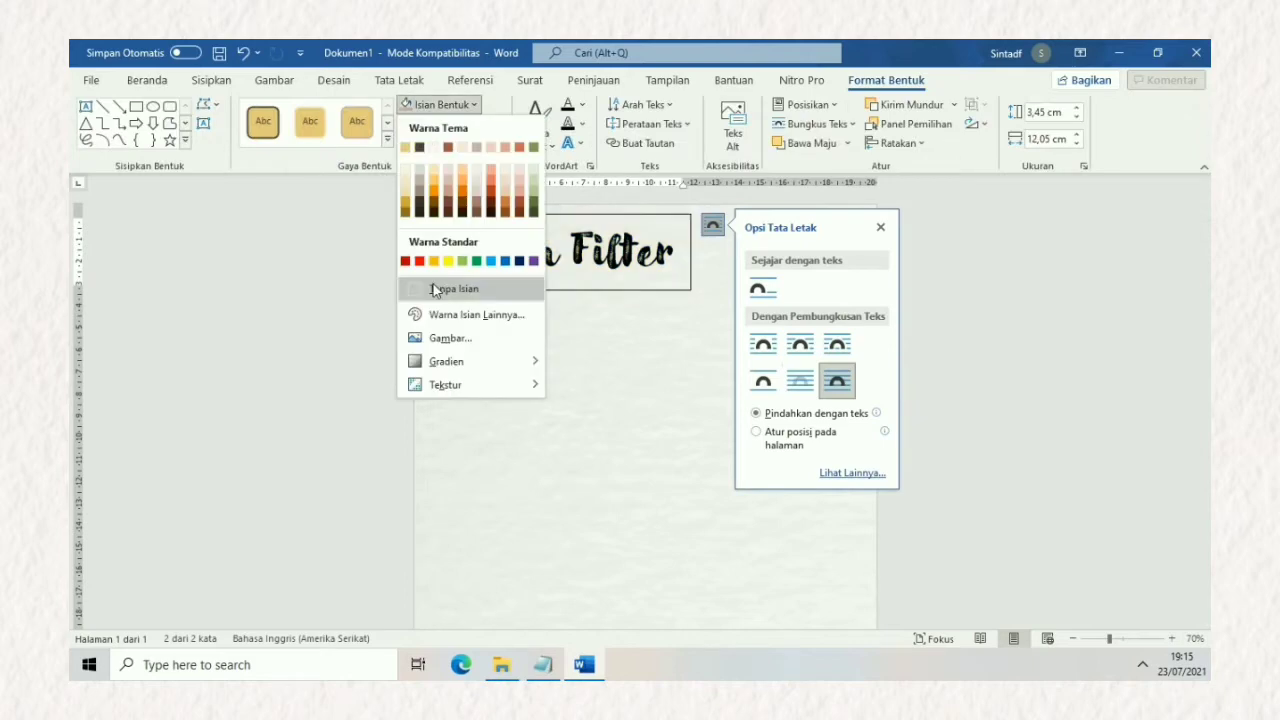
{"action": "left_click", "coordinate": [433, 290]}
{"action": "left_click", "coordinate": [442, 123]}
{"action": "left_click", "coordinate": [452, 307]}
Step: Duplicate the title text box and place the copy below it
{"action": "left_click", "coordinate": [147, 80]}
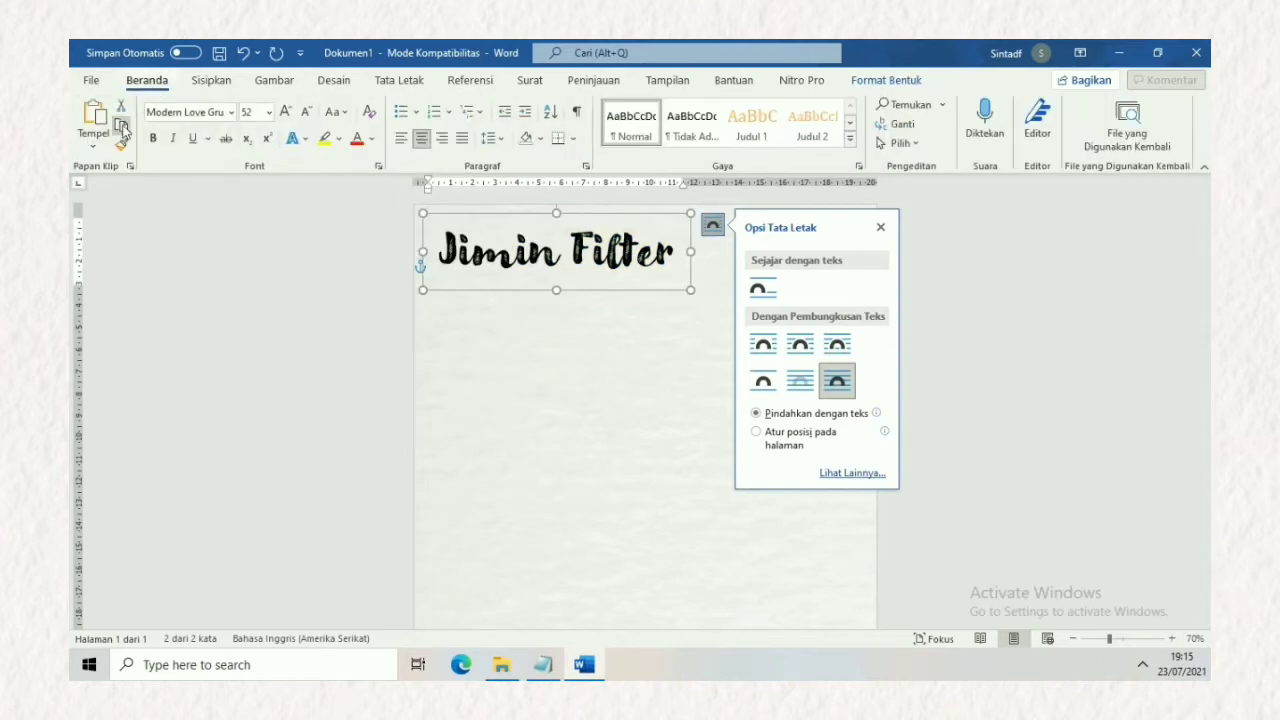
{"action": "left_click", "coordinate": [121, 127]}
{"action": "key", "text": "ctrl+v"}
{"action": "left_click_drag", "start_coordinate": [637, 297], "coordinate": [650, 385]}
Step: Make the copy Shorelines Script, size 28, orange, and overlap it on the title
{"action": "left_click", "coordinate": [202, 113]}
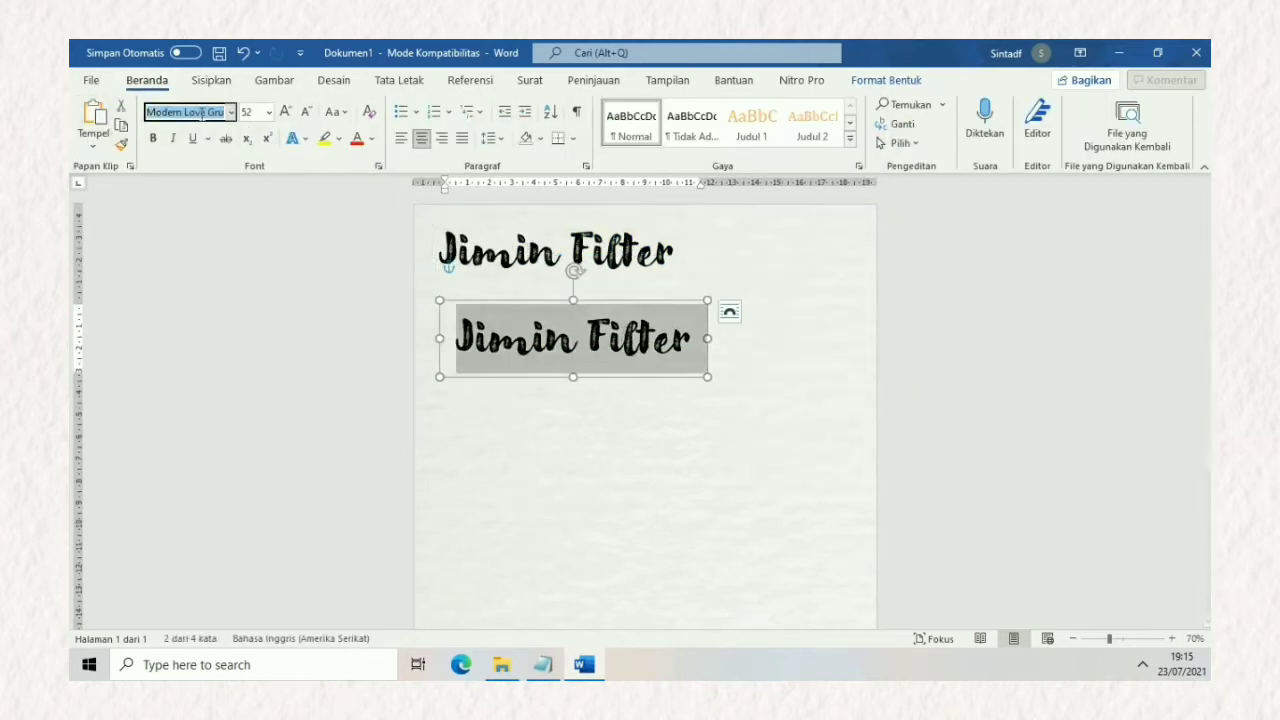
{"action": "type", "text": "Shorelines Script I"}
{"action": "key", "text": "Return"}
{"action": "left_click", "coordinate": [268, 112]}
{"action": "left_click", "coordinate": [255, 346]}
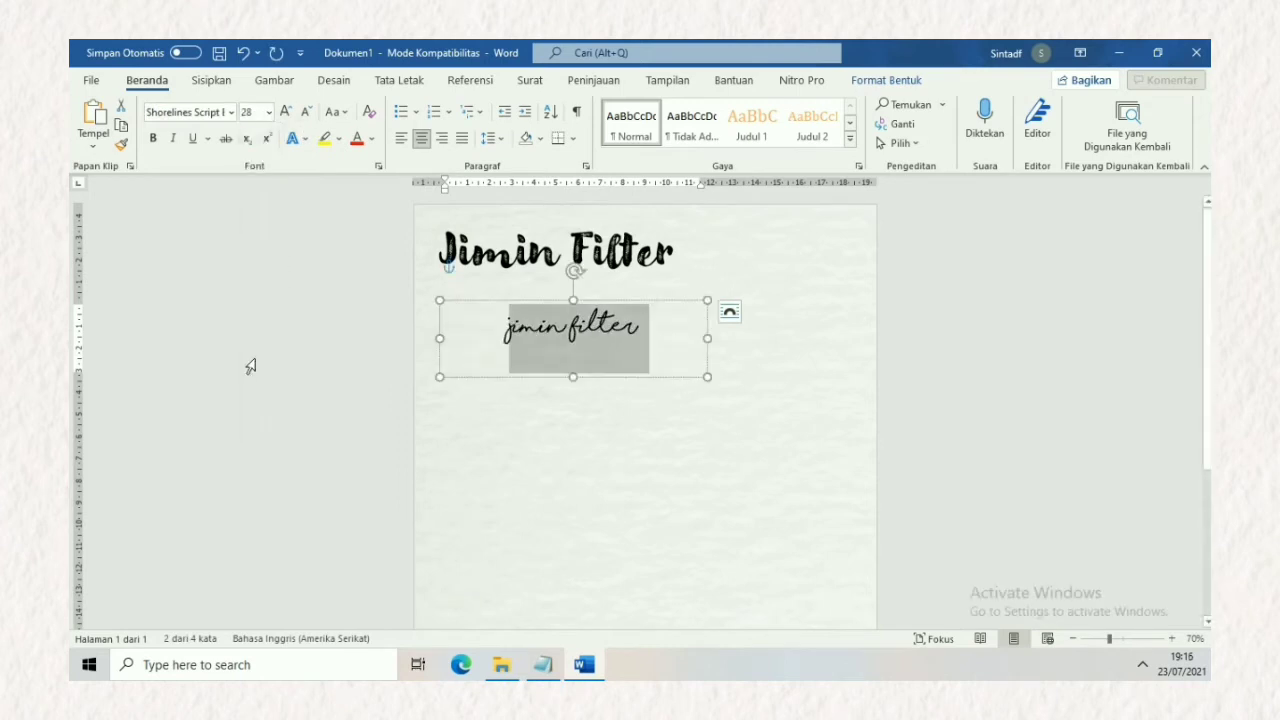
{"action": "left_click", "coordinate": [371, 138]}
{"action": "left_click", "coordinate": [385, 321]}
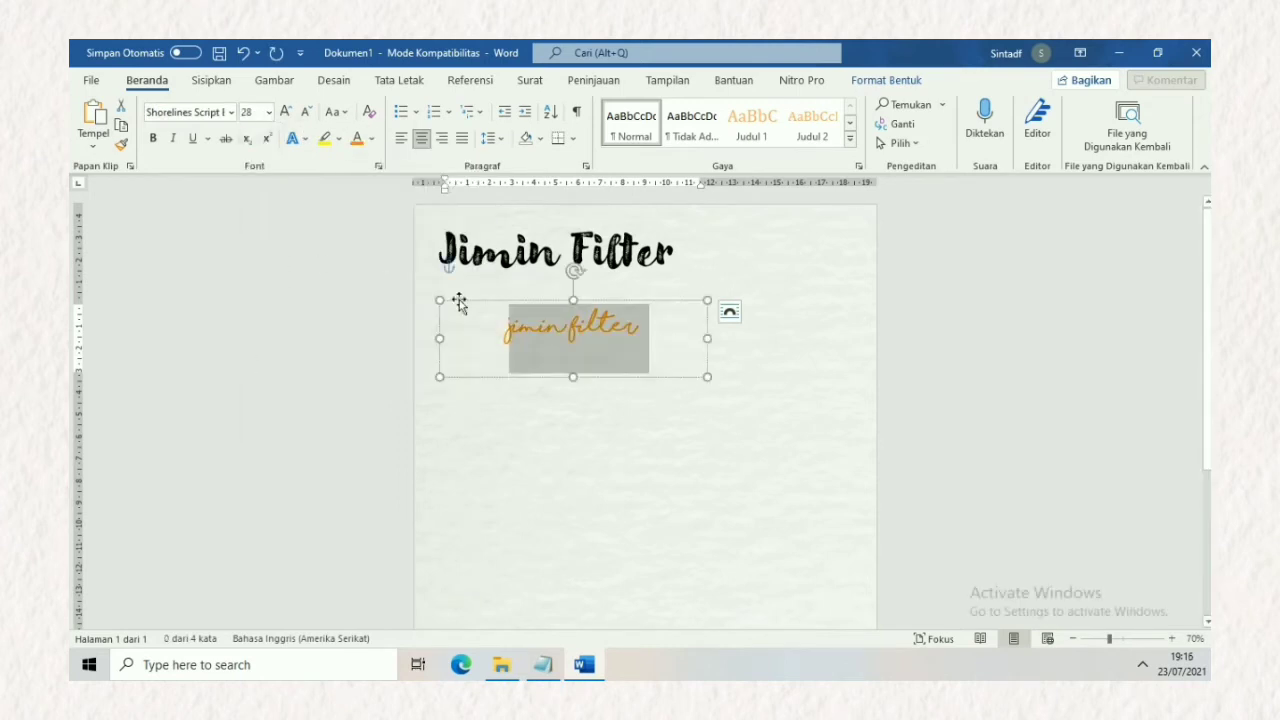
{"action": "left_click", "coordinate": [672, 268]}
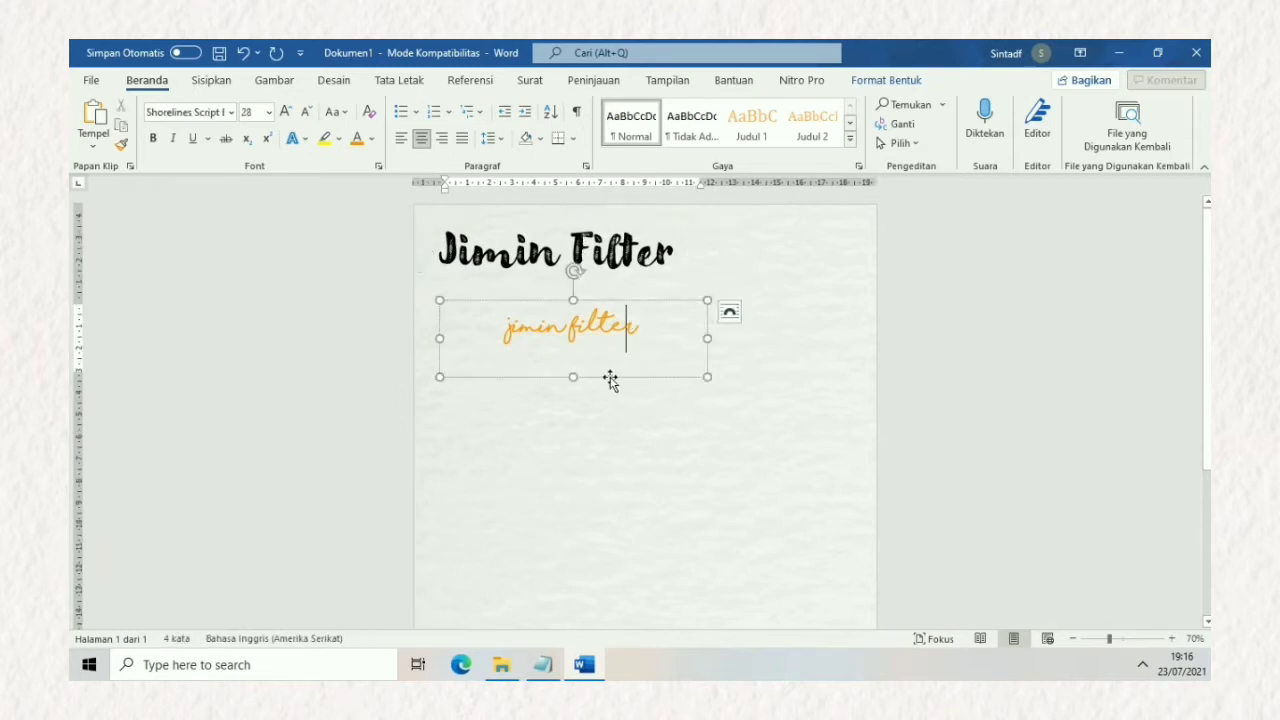
{"action": "left_click_drag", "start_coordinate": [608, 380], "coordinate": [593, 311]}
Step: Insert the sticker sheet picture from this computer
{"action": "left_click", "coordinate": [585, 322]}
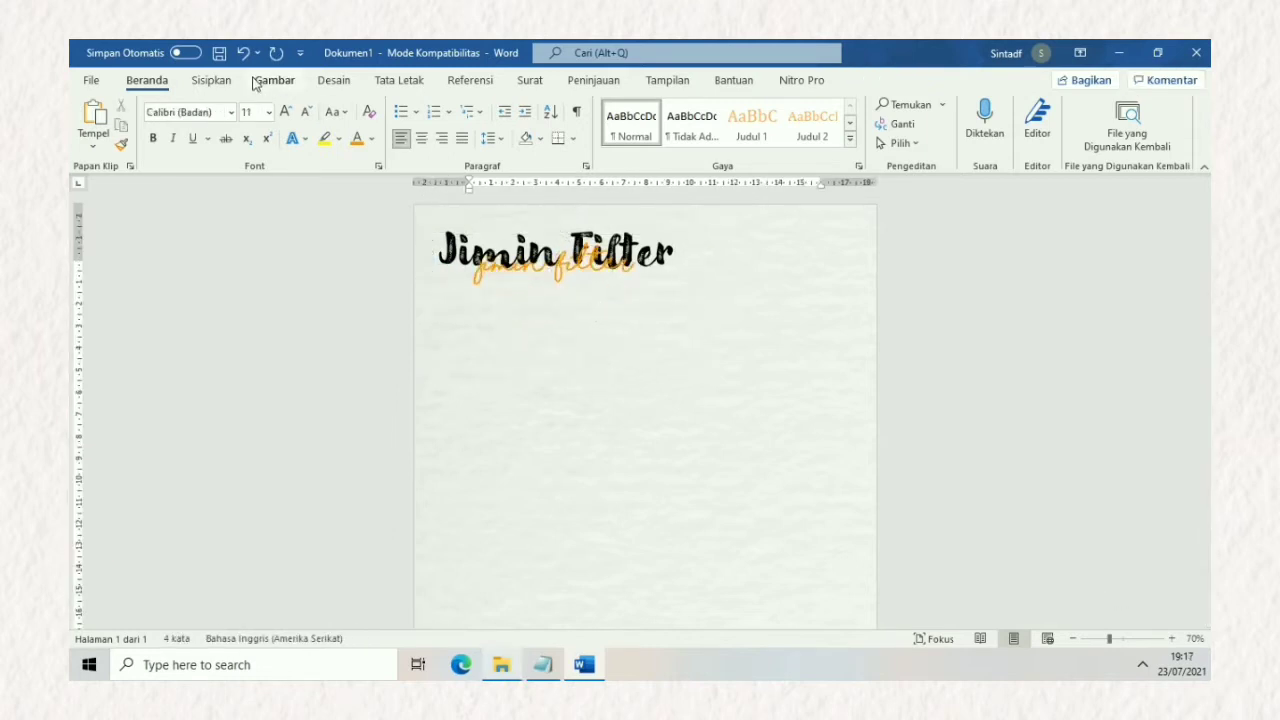
{"action": "left_click", "coordinate": [211, 80]}
{"action": "left_click", "coordinate": [266, 120]}
{"action": "left_click", "coordinate": [275, 195]}
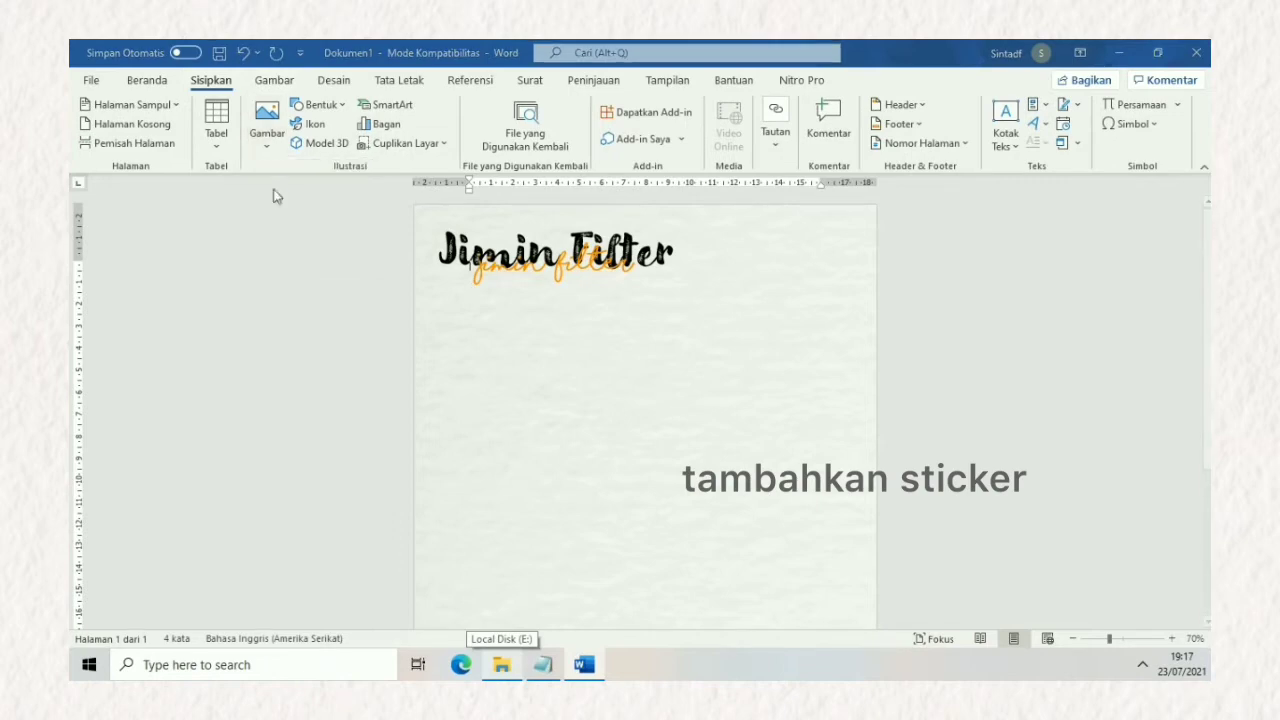
{"action": "scroll", "coordinate": [260, 240], "scroll_direction": "up", "scroll_amount": 2}
{"action": "left_click", "coordinate": [237, 192]}
{"action": "double_click", "coordinate": [237, 192]}
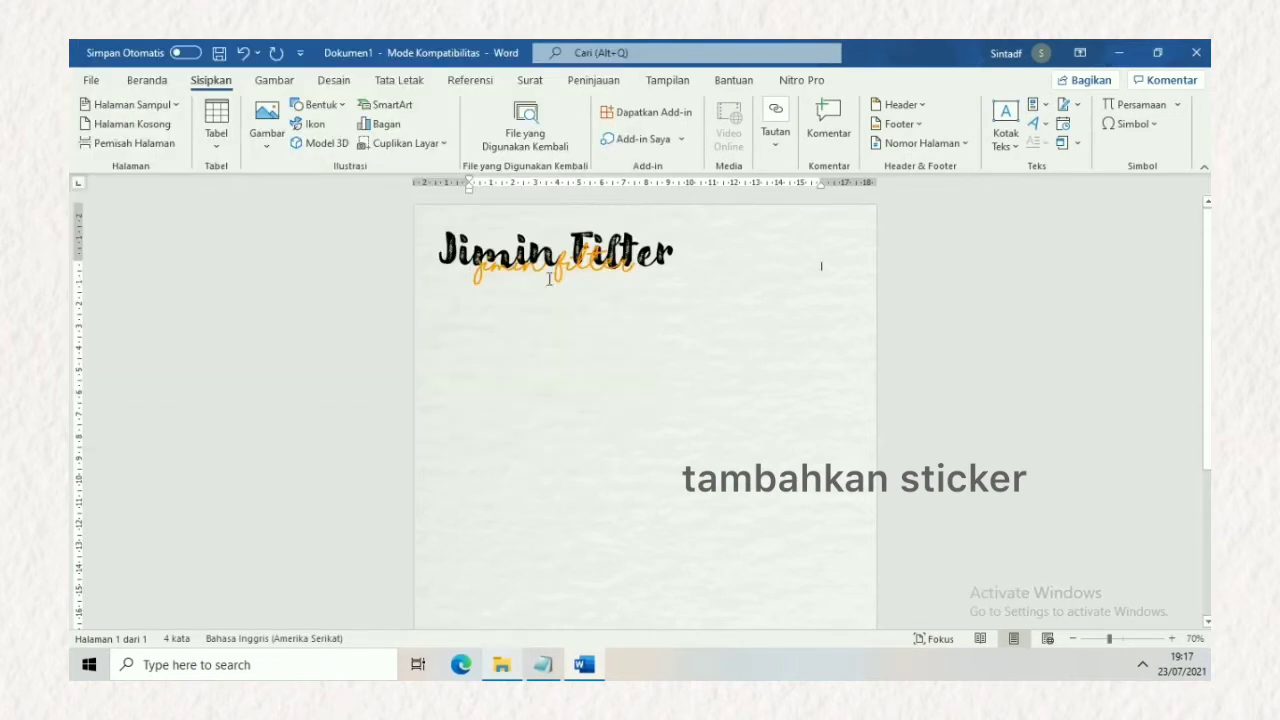
{"action": "left_click", "coordinate": [840, 124]}
Step: Set the sticker to Behind Text and crop it down to the top tape strip
{"action": "left_click", "coordinate": [905, 266]}
{"action": "left_click", "coordinate": [1053, 113]}
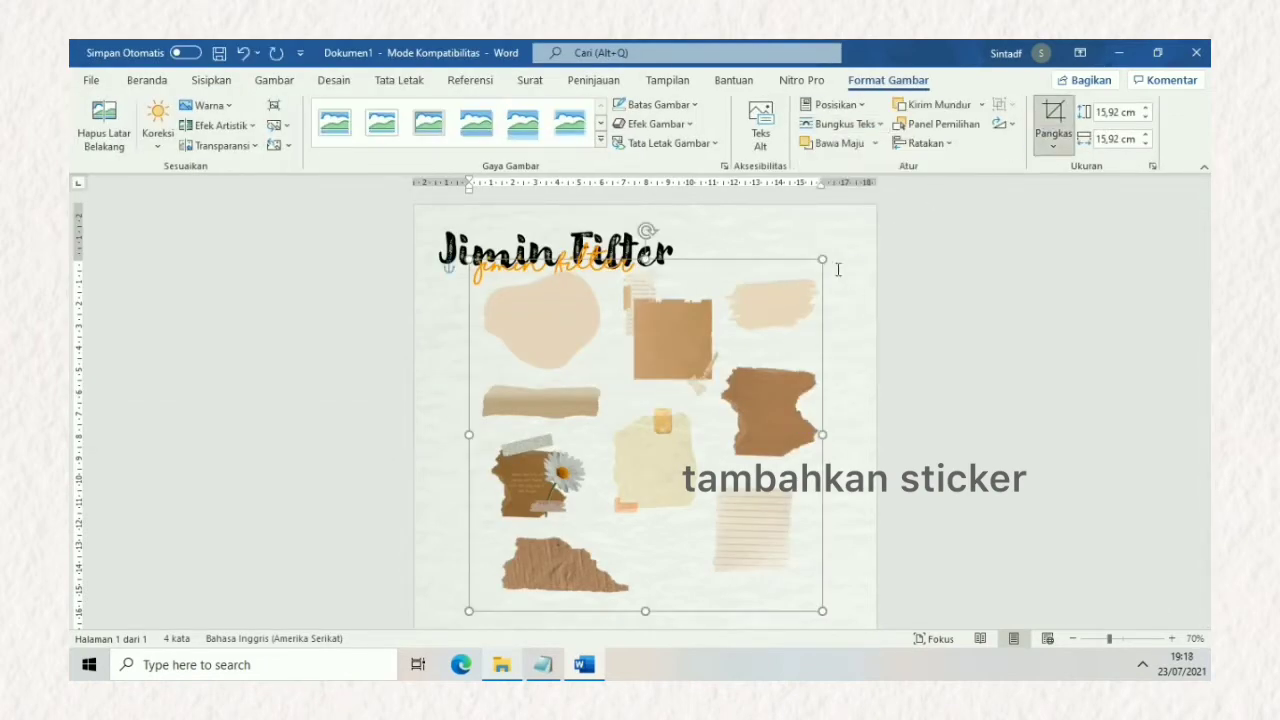
{"action": "left_click_drag", "start_coordinate": [822, 259], "coordinate": [612, 368]}
{"action": "left_click", "coordinate": [1014, 400]}
{"action": "double_click", "coordinate": [749, 362]}
{"action": "left_click", "coordinate": [1053, 113]}
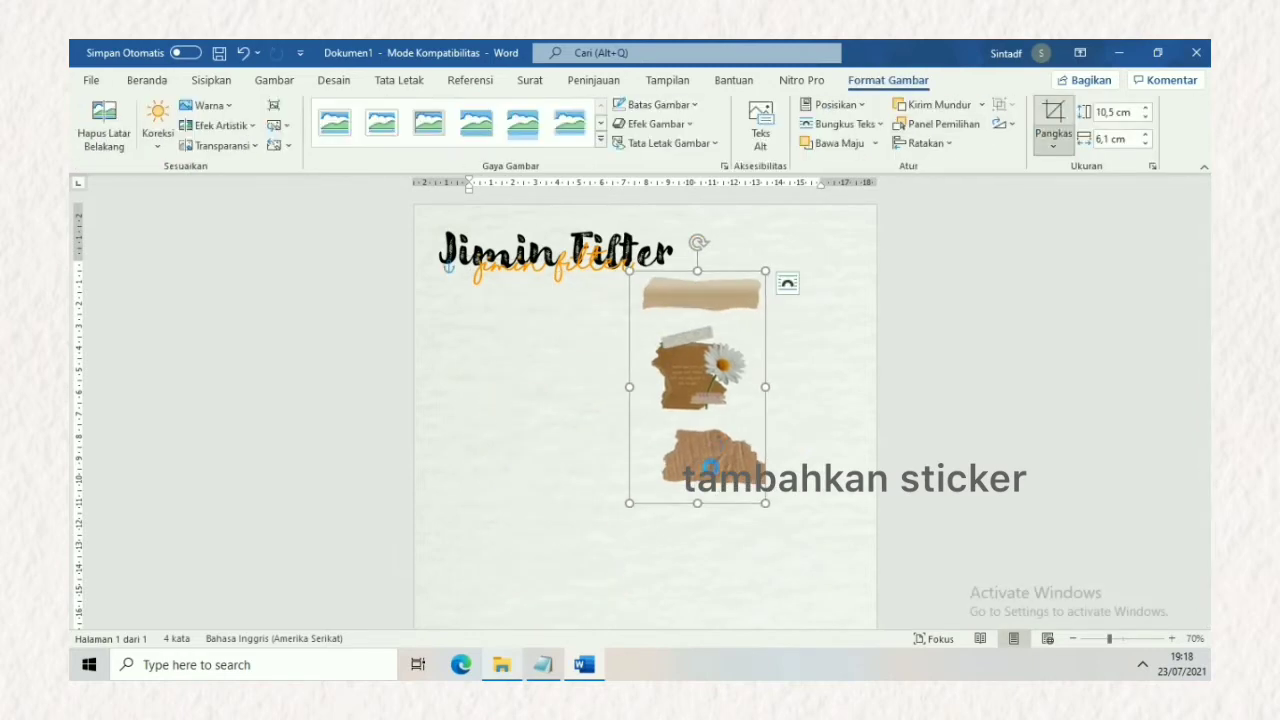
{"action": "mouse_move", "coordinate": [697, 503]}
{"action": "left_mouse_down"}
{"action": "mouse_move", "coordinate": [729, 323]}
{"action": "mouse_move", "coordinate": [565, 302]}
{"action": "left_mouse_up"}
{"action": "left_click", "coordinate": [846, 311]}
Step: Resize the tape strip to fit the title and send it backward
{"action": "mouse_move", "coordinate": [630, 330]}
{"action": "left_mouse_down"}
{"action": "mouse_move", "coordinate": [800, 371]}
{"action": "mouse_move", "coordinate": [697, 334]}
{"action": "mouse_move", "coordinate": [657, 290]}
{"action": "left_mouse_up"}
{"action": "left_click_drag", "start_coordinate": [588, 256], "coordinate": [597, 263]}
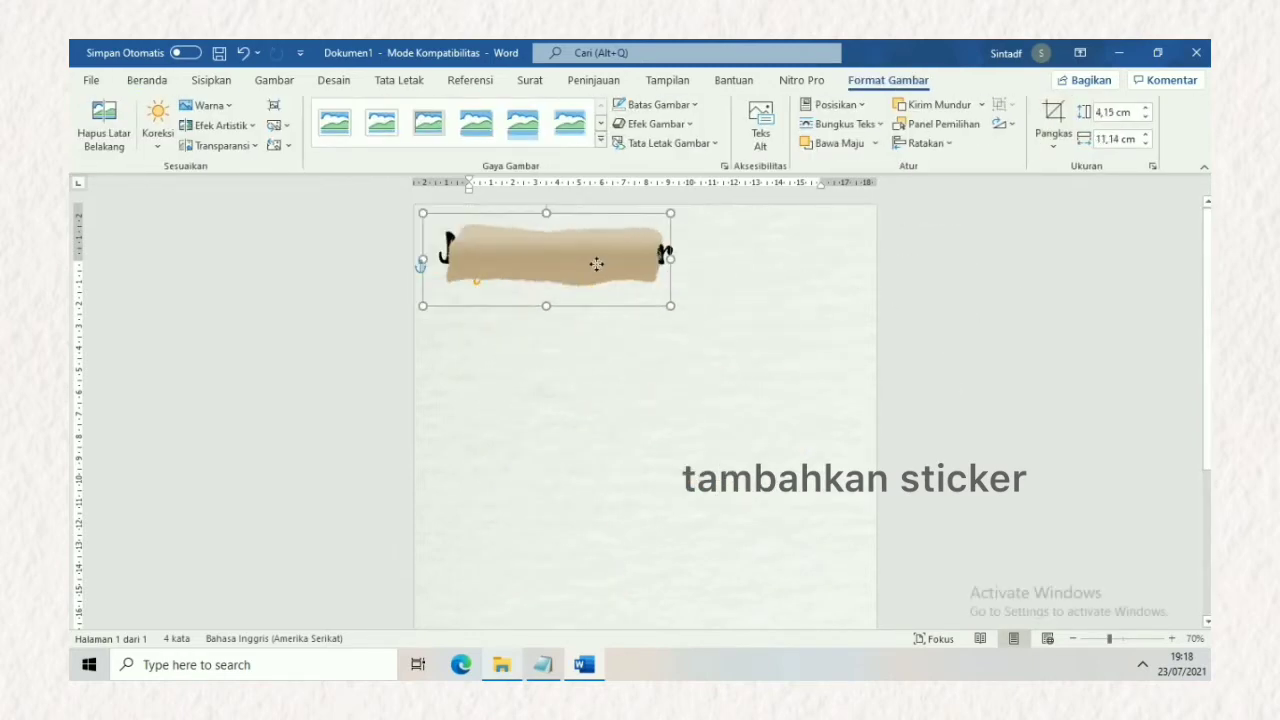
{"action": "left_click", "coordinate": [938, 104]}
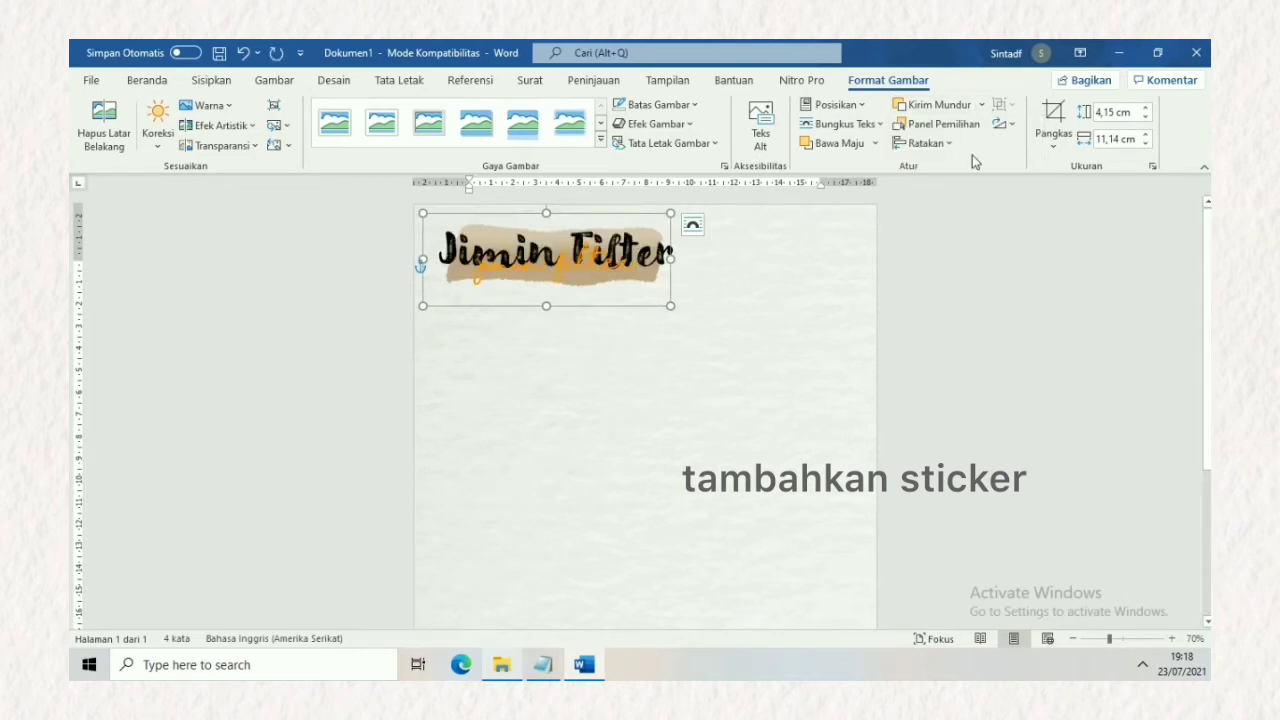
Step: Recolour the small script subtitle dark brown
{"action": "triple_click", "coordinate": [615, 275]}
{"action": "left_click", "coordinate": [372, 139]}
{"action": "left_click", "coordinate": [384, 236]}
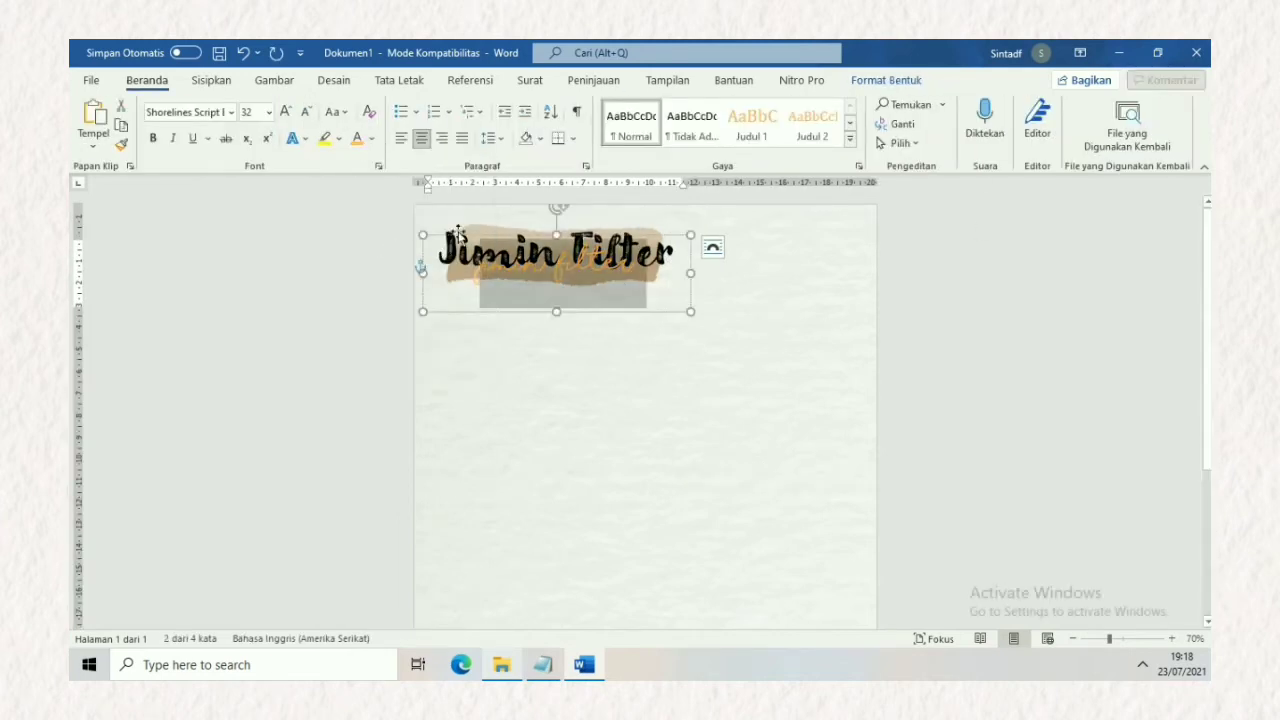
{"action": "left_click", "coordinate": [458, 240]}
{"action": "left_click", "coordinate": [371, 139]}
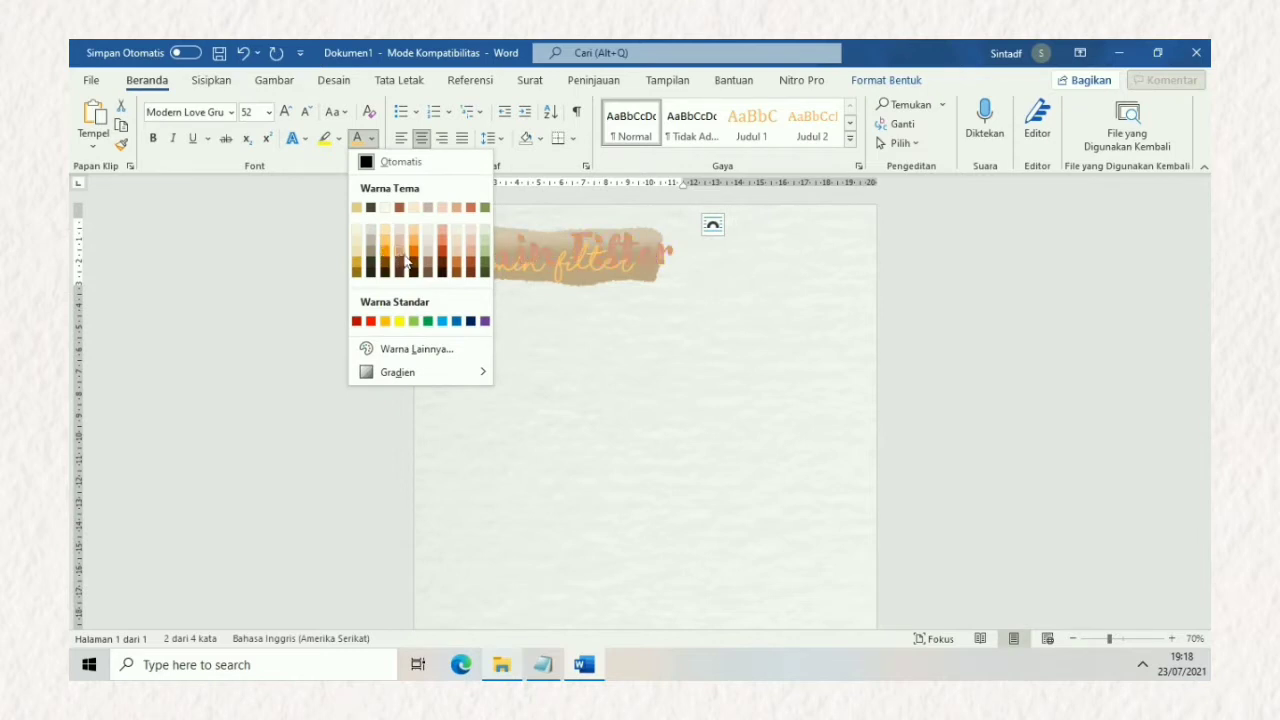
{"action": "left_click", "coordinate": [413, 276]}
{"action": "left_click", "coordinate": [1207, 288]}
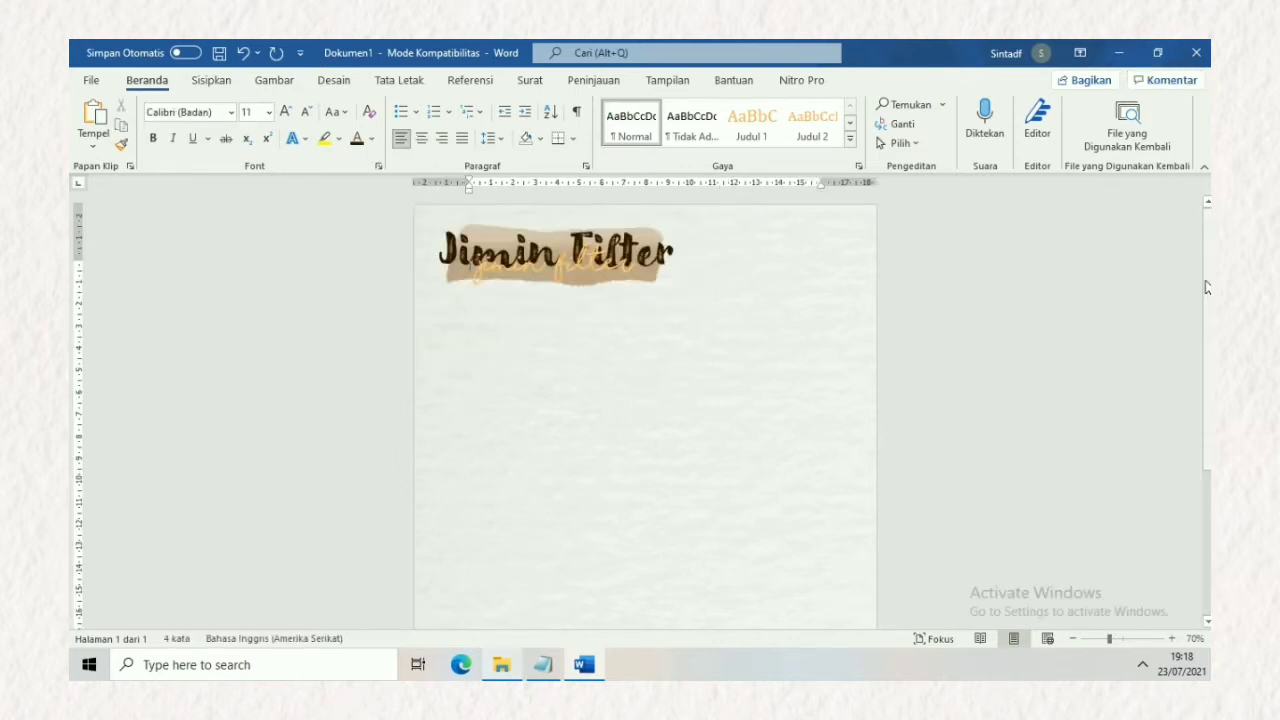
{"action": "left_click", "coordinate": [628, 284]}
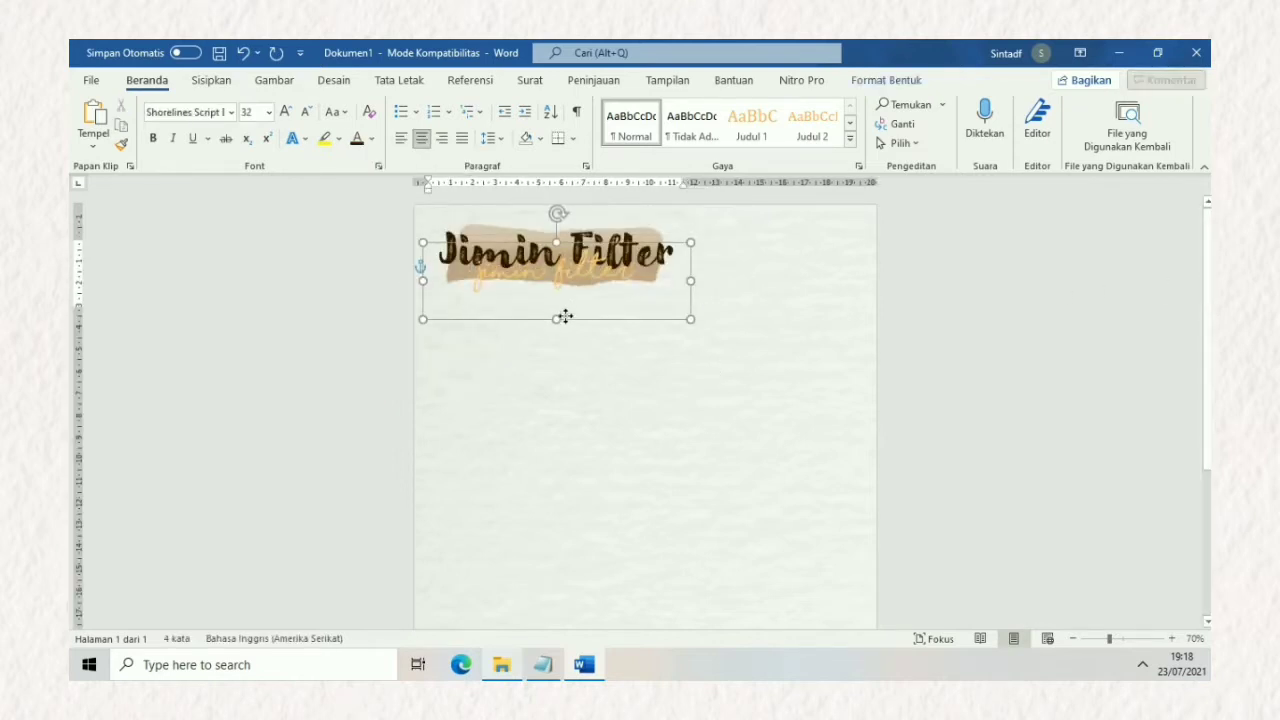
{"action": "left_click", "coordinate": [693, 461]}
{"action": "left_click", "coordinate": [211, 80]}
Step: Insert the vintage paper sticker sheet with In Front of Text wrapping
{"action": "left_click", "coordinate": [266, 125]}
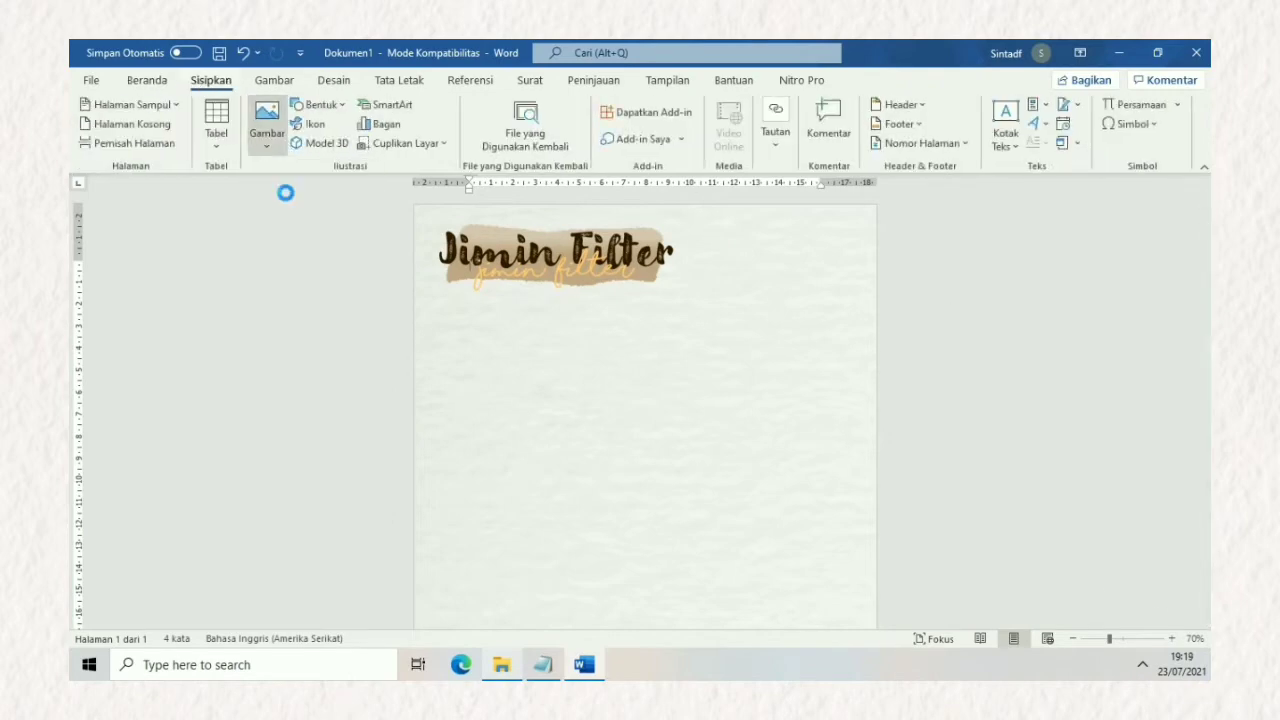
{"action": "left_click", "coordinate": [286, 191]}
{"action": "left_click_drag", "start_coordinate": [628, 148], "coordinate": [628, 345]}
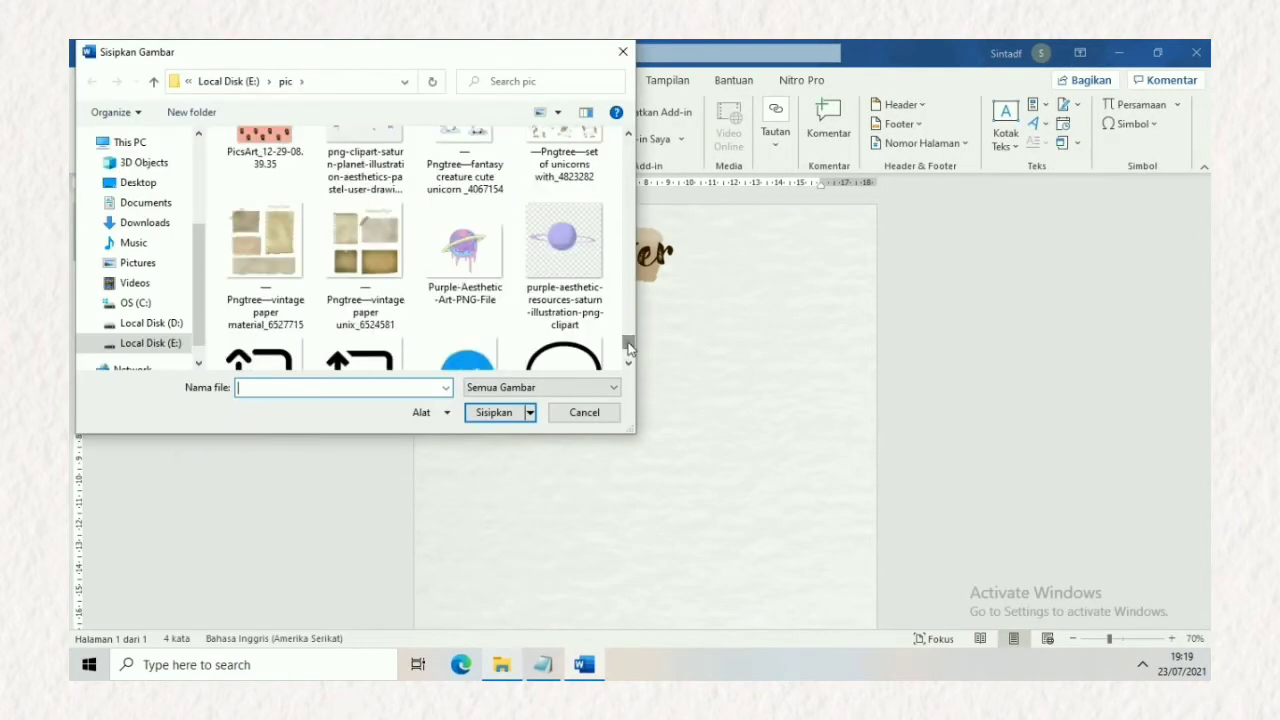
{"action": "double_click", "coordinate": [265, 250]}
{"action": "left_click", "coordinate": [697, 272]}
{"action": "left_click", "coordinate": [823, 428]}
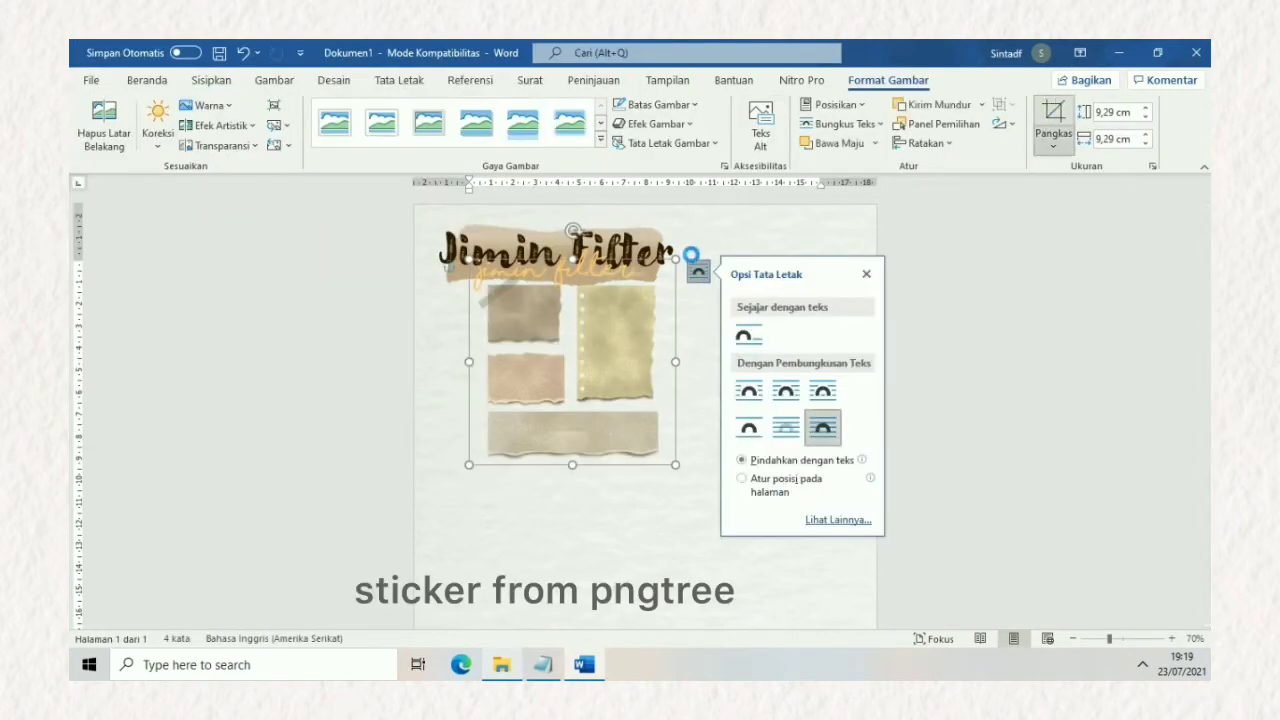
Step: Crop the sheet to one torn paper piece, enlarge it, and move it top right
{"action": "left_click", "coordinate": [1053, 120]}
{"action": "mouse_move", "coordinate": [572, 260]}
{"action": "left_mouse_down"}
{"action": "mouse_move", "coordinate": [572, 347]}
{"action": "mouse_move", "coordinate": [770, 300]}
{"action": "left_mouse_up"}
{"action": "left_click", "coordinate": [557, 397]}
{"action": "left_click_drag", "start_coordinate": [717, 366], "coordinate": [578, 420]}
{"action": "left_click_drag", "start_coordinate": [728, 327], "coordinate": [789, 283]}
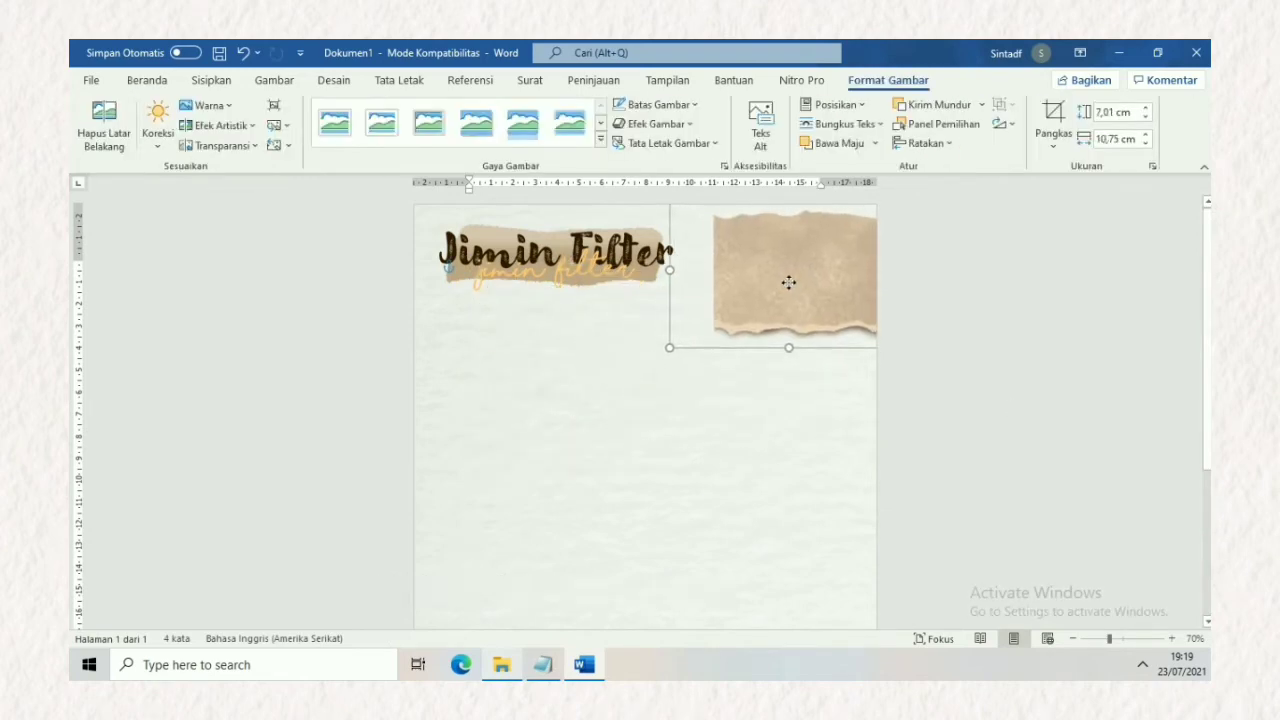
Step: Insert the photo in front of text, shrink it, and place it on the torn paper
{"action": "left_click", "coordinate": [211, 80]}
{"action": "left_click", "coordinate": [263, 125]}
{"action": "left_click", "coordinate": [300, 194]}
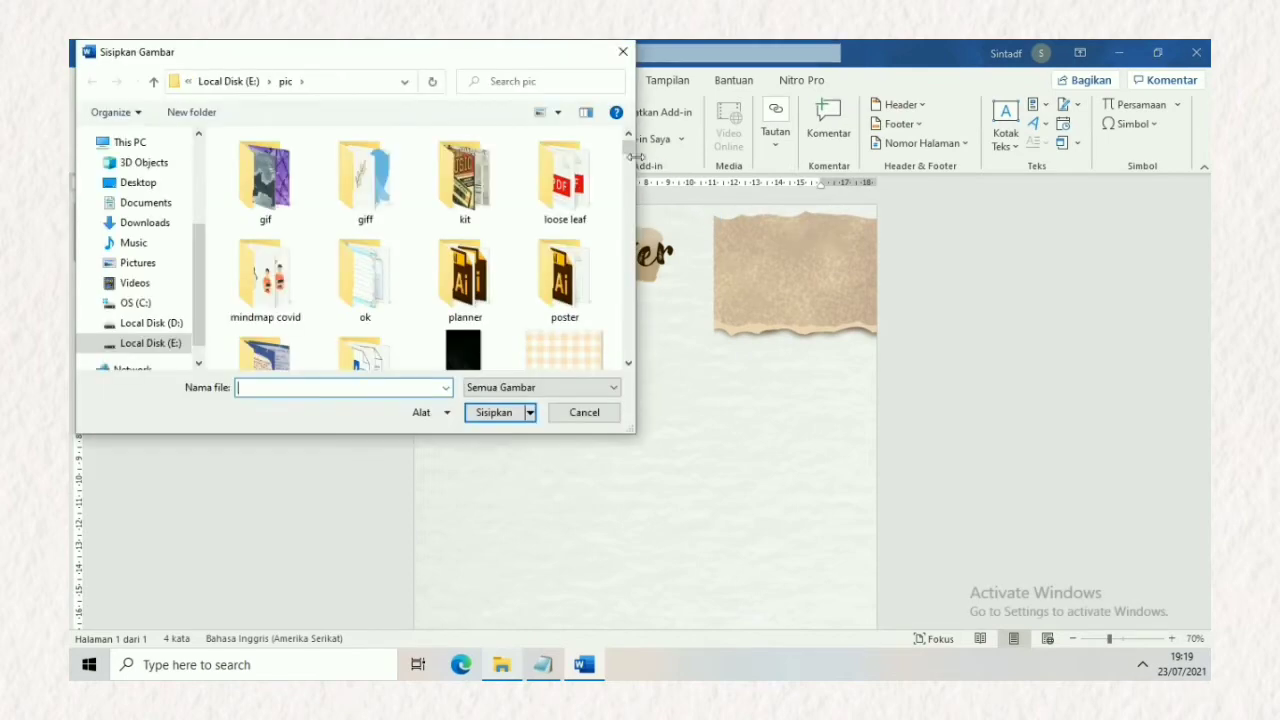
{"action": "double_click", "coordinate": [543, 148]}
{"action": "double_click", "coordinate": [564, 154]}
{"action": "left_click", "coordinate": [844, 271]}
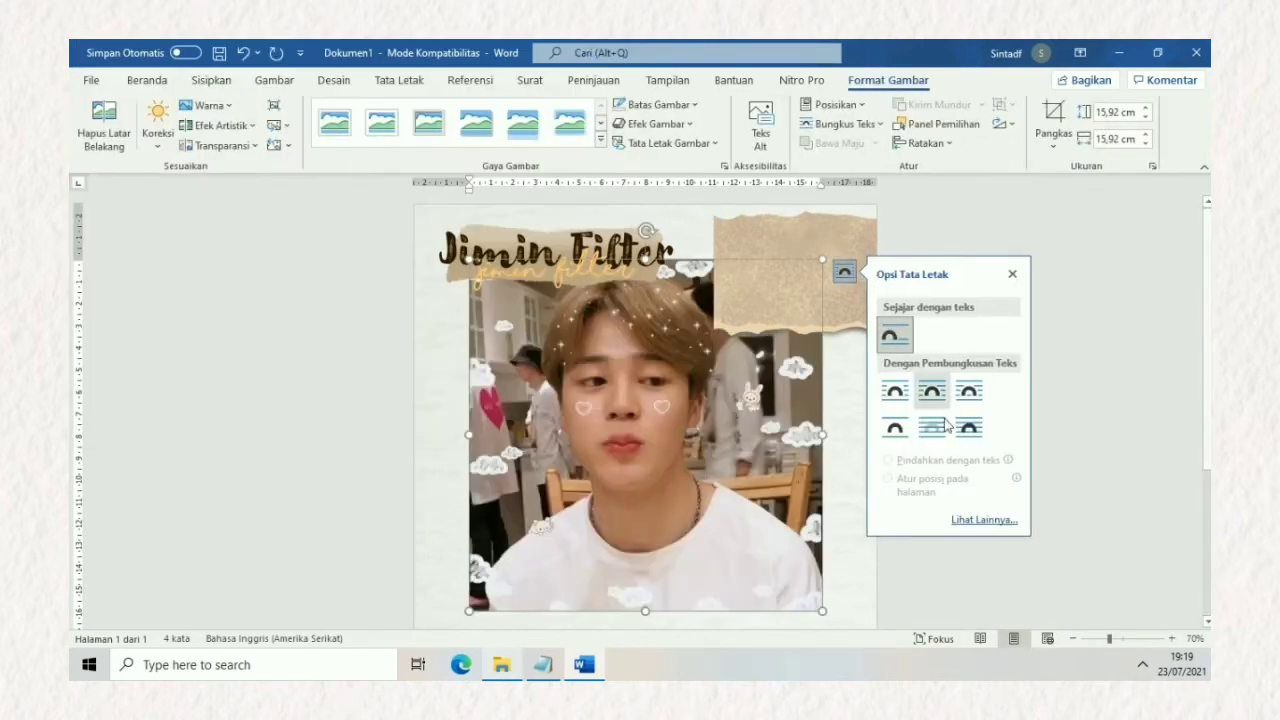
{"action": "left_click_drag", "start_coordinate": [821, 263], "coordinate": [614, 466]}
{"action": "left_click_drag", "start_coordinate": [542, 540], "coordinate": [792, 290]}
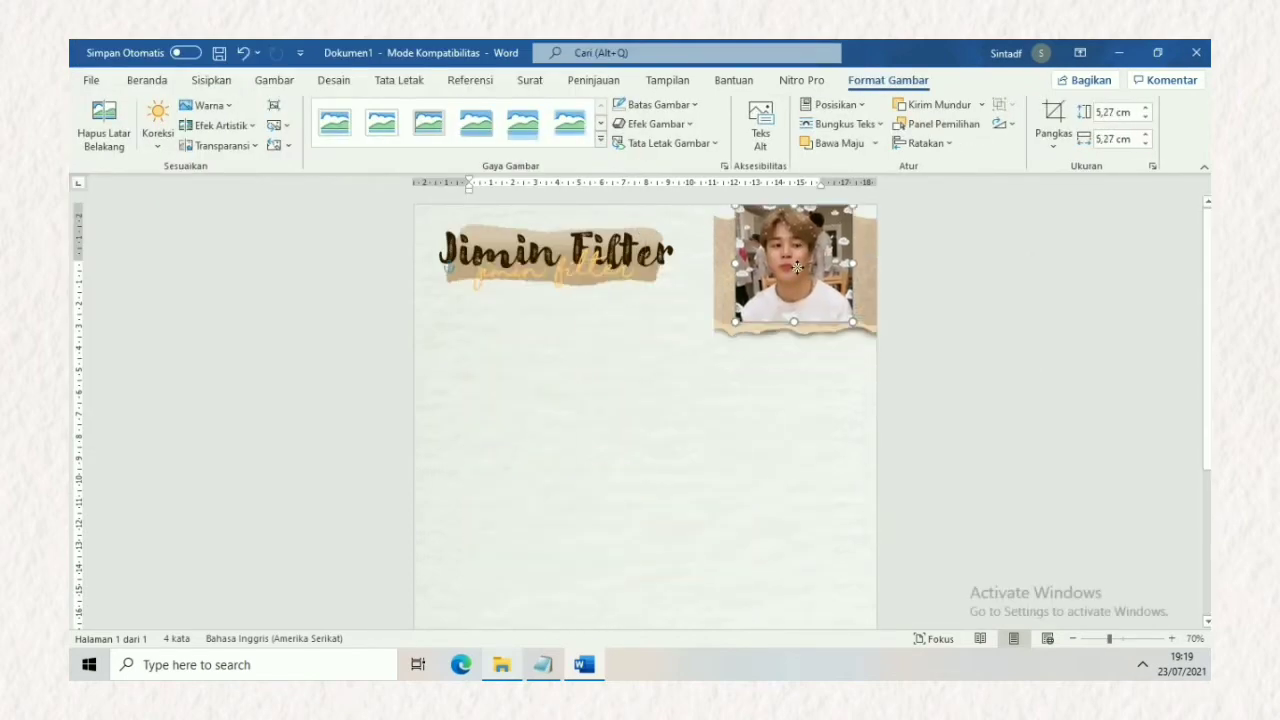
{"action": "left_click_drag", "start_coordinate": [871, 214], "coordinate": [843, 221]}
Step: Resize and align the torn paper so it frames the photo
{"action": "left_click", "coordinate": [736, 326]}
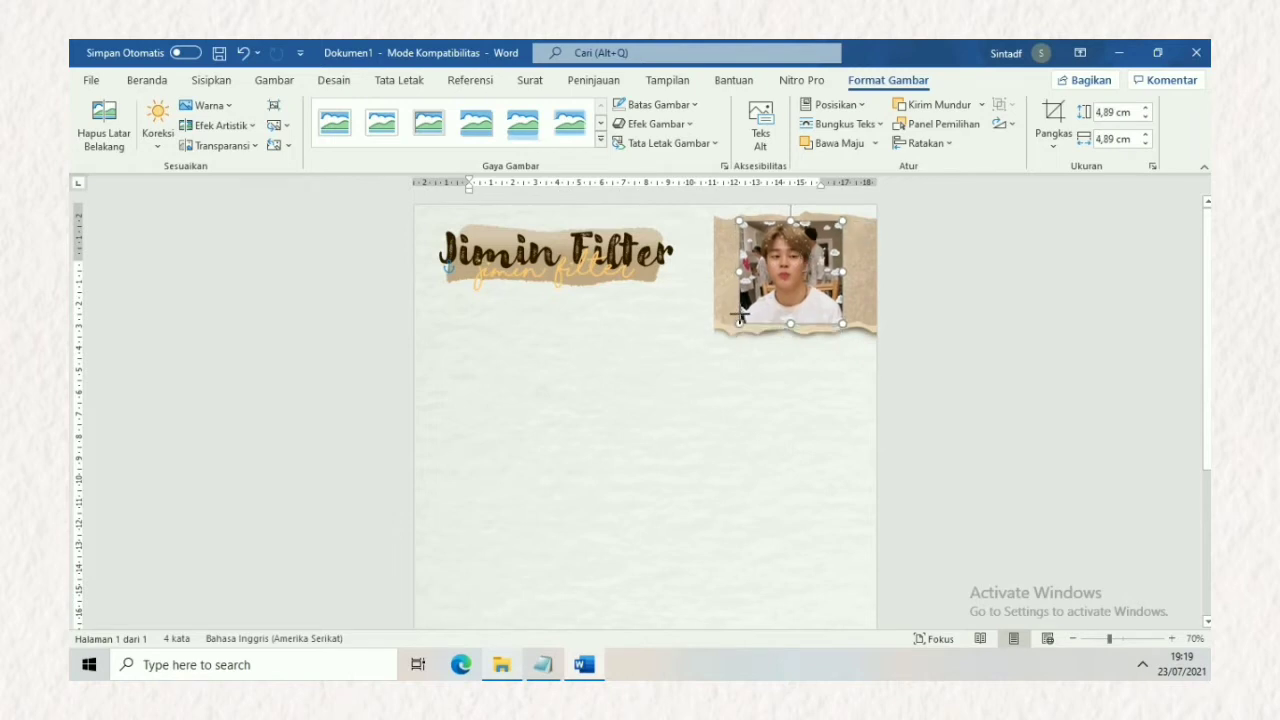
{"action": "mouse_move", "coordinate": [671, 349]}
{"action": "left_mouse_down"}
{"action": "mouse_move", "coordinate": [660, 355]}
{"action": "mouse_move", "coordinate": [691, 277]}
{"action": "left_mouse_up"}
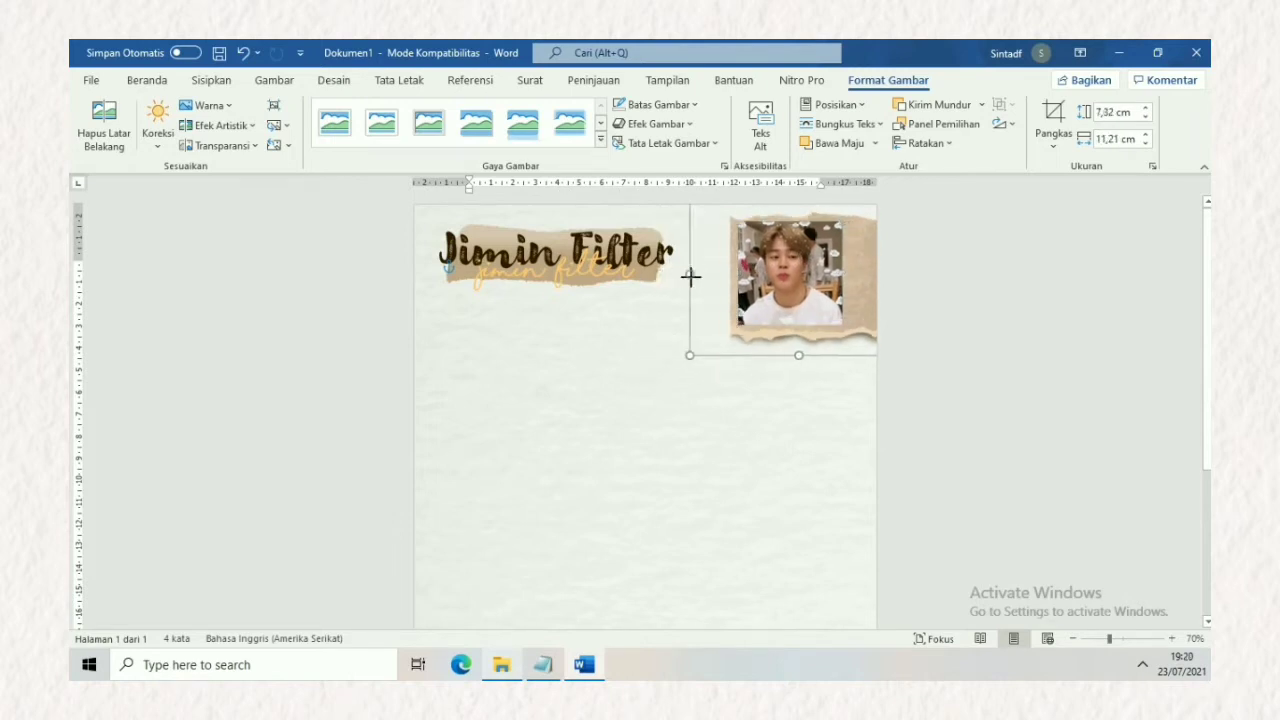
{"action": "left_click_drag", "start_coordinate": [784, 355], "coordinate": [789, 369]}
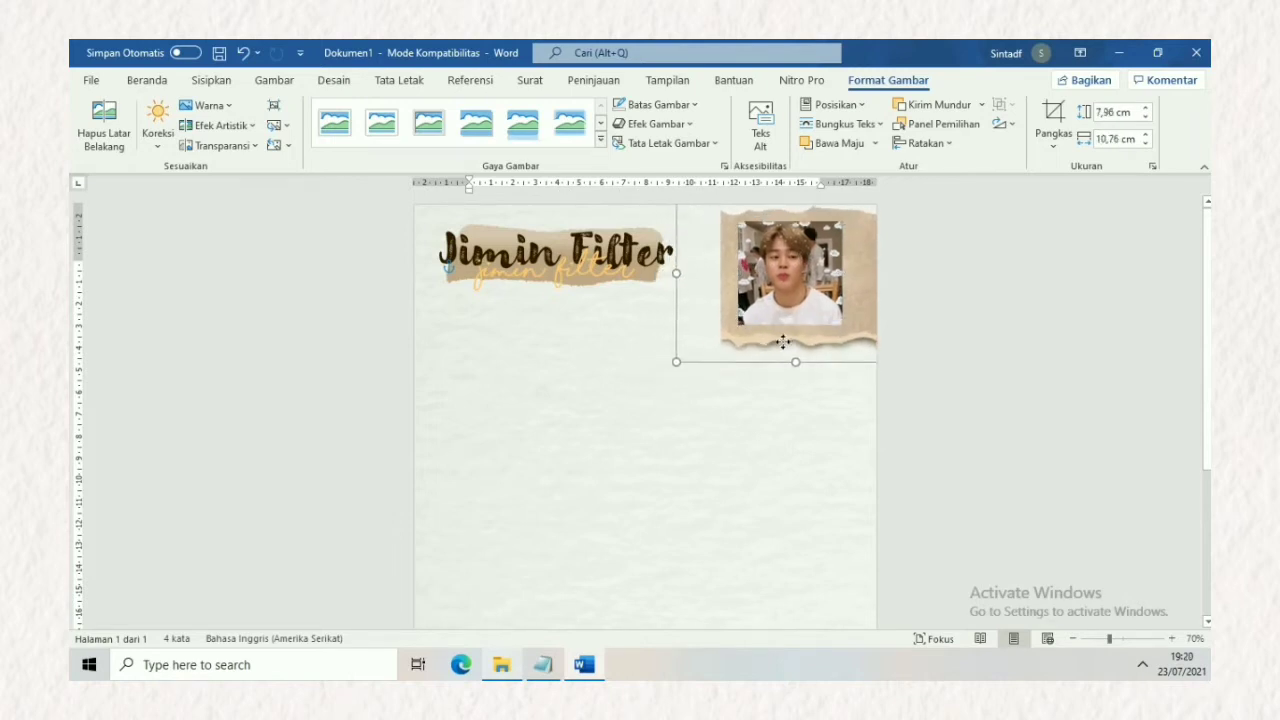
{"action": "mouse_move", "coordinate": [735, 328]}
{"action": "left_mouse_down"}
{"action": "mouse_move", "coordinate": [764, 325]}
{"action": "mouse_move", "coordinate": [654, 374]}
{"action": "left_mouse_up"}
{"action": "left_click_drag", "start_coordinate": [717, 303], "coordinate": [743, 303]}
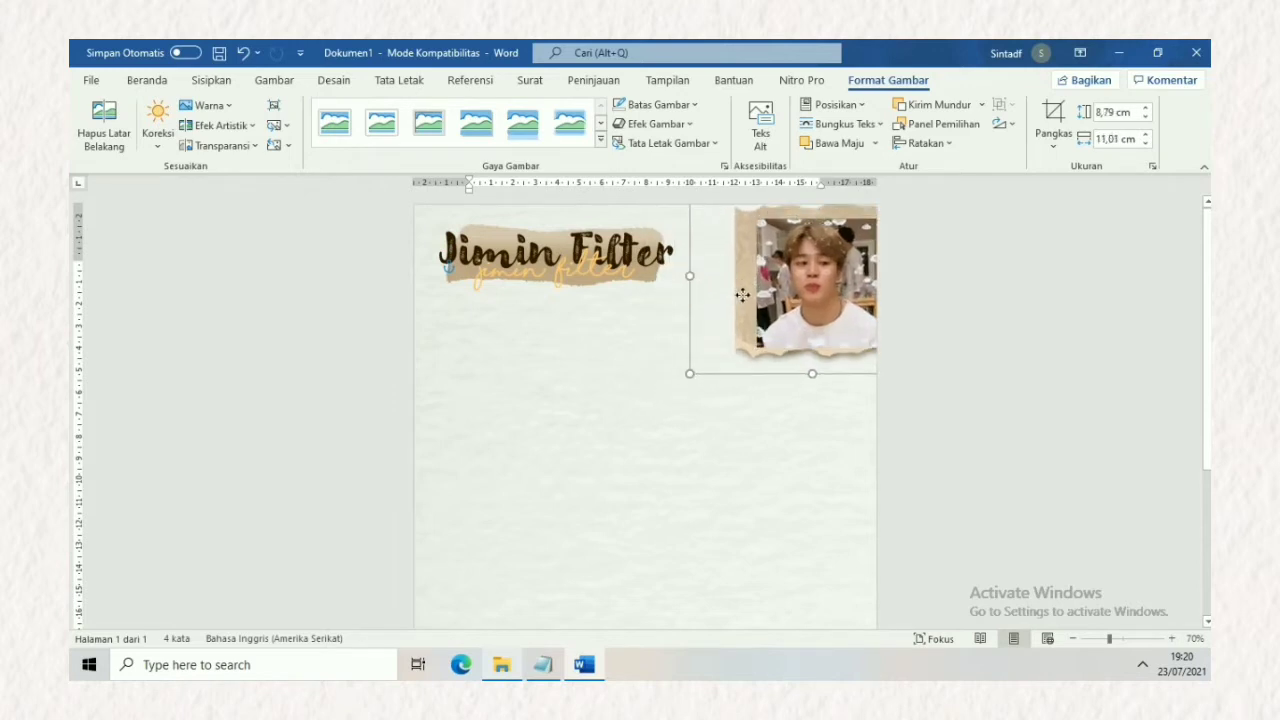
Step: Insert the circles-and-tape sticker sheet with In Front of Text wrapping
{"action": "left_click", "coordinate": [869, 437]}
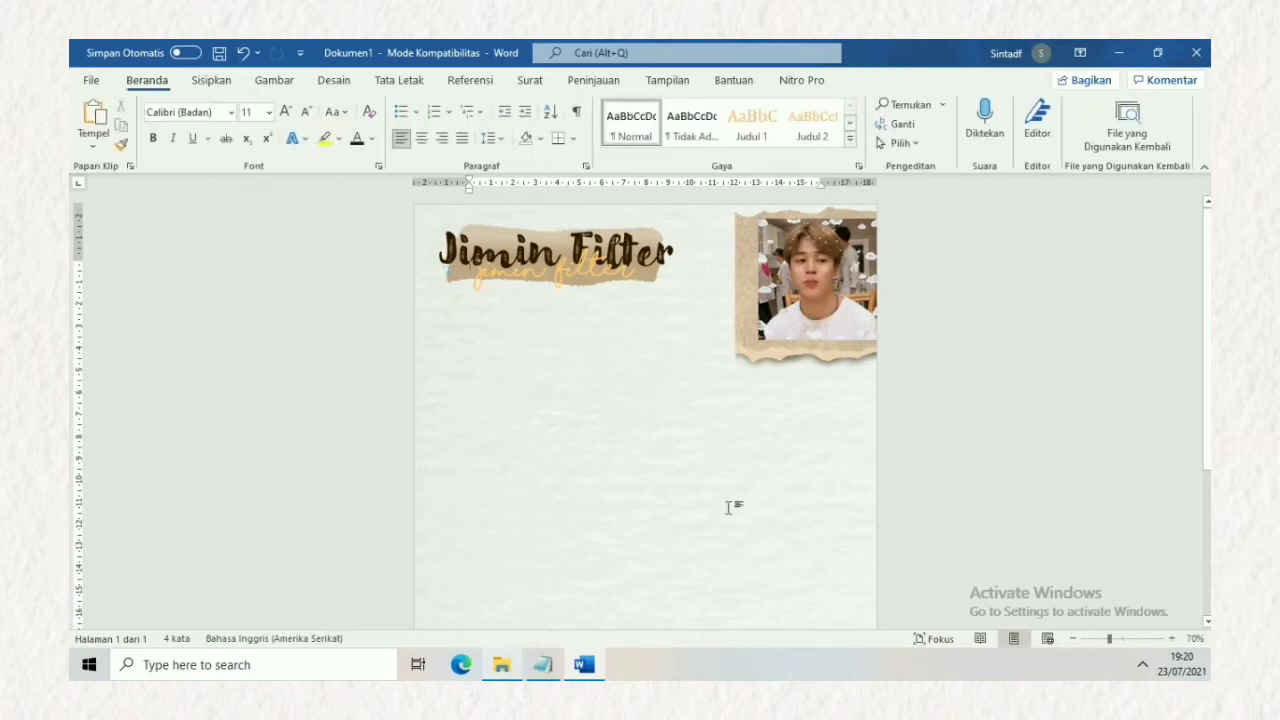
{"action": "left_click", "coordinate": [212, 82]}
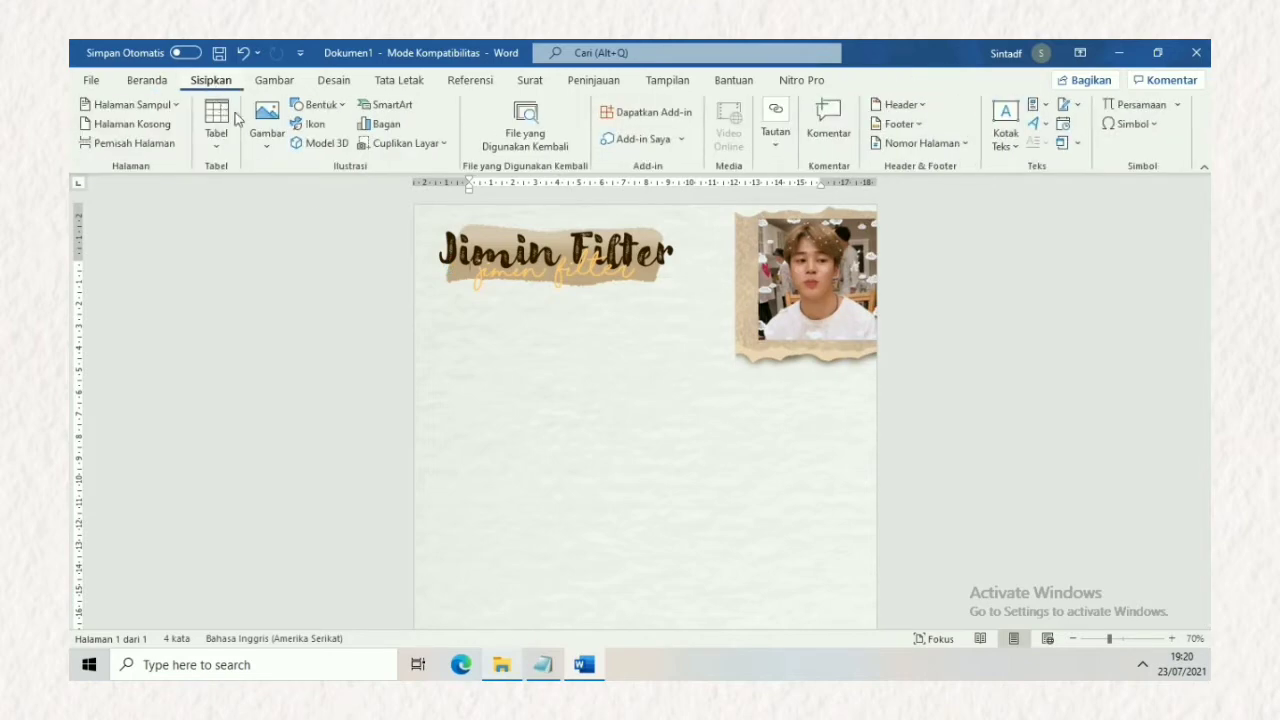
{"action": "left_click", "coordinate": [266, 122]}
{"action": "left_click", "coordinate": [274, 192]}
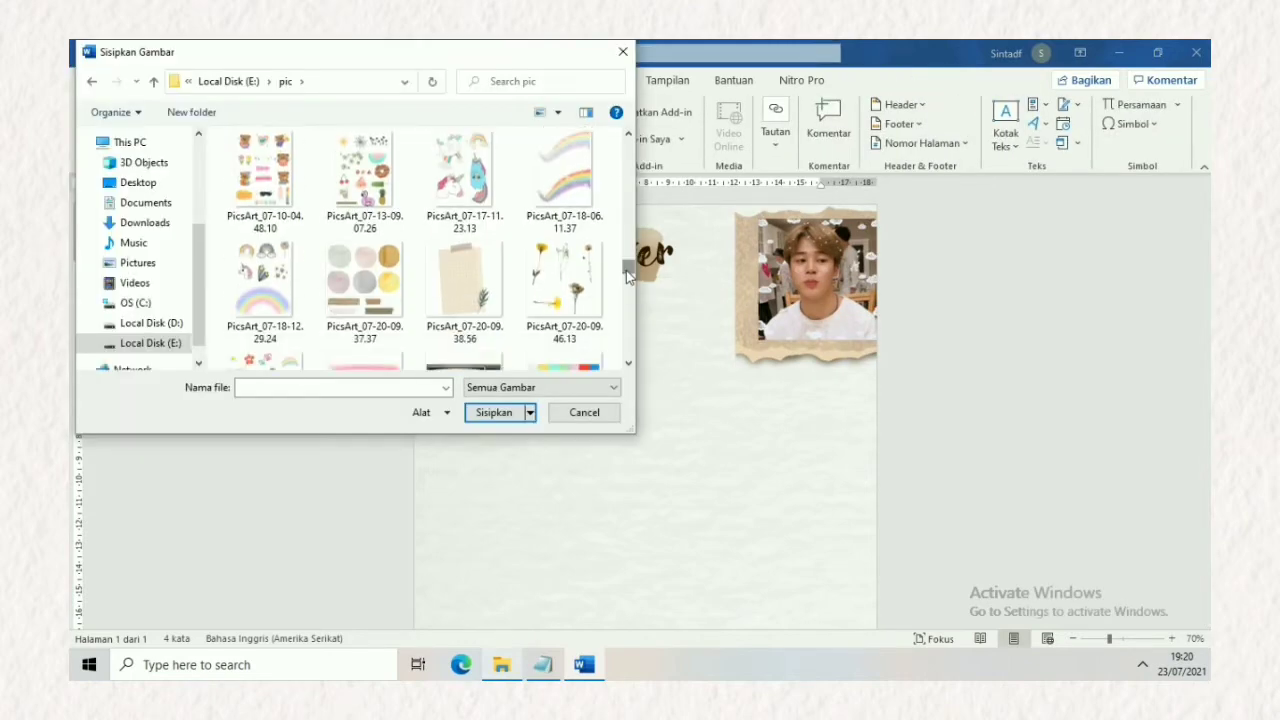
{"action": "double_click", "coordinate": [370, 297]}
{"action": "left_click", "coordinate": [845, 270]}
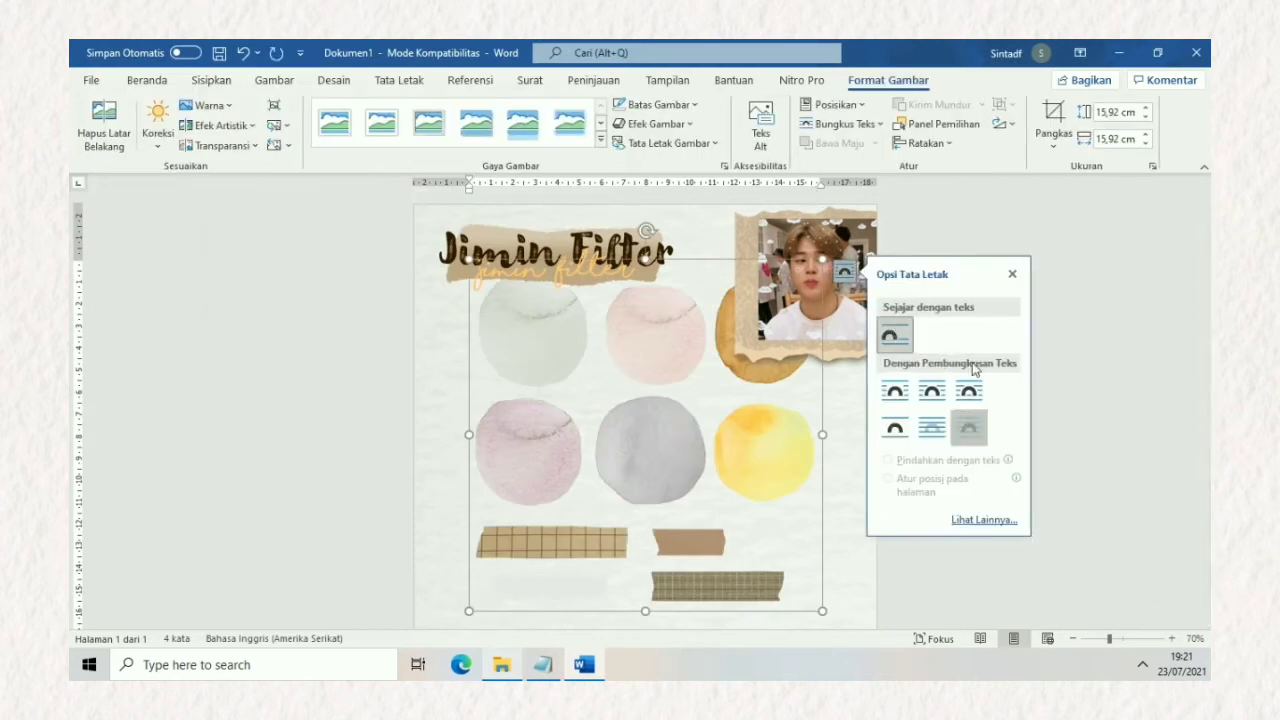
{"action": "left_click", "coordinate": [968, 423]}
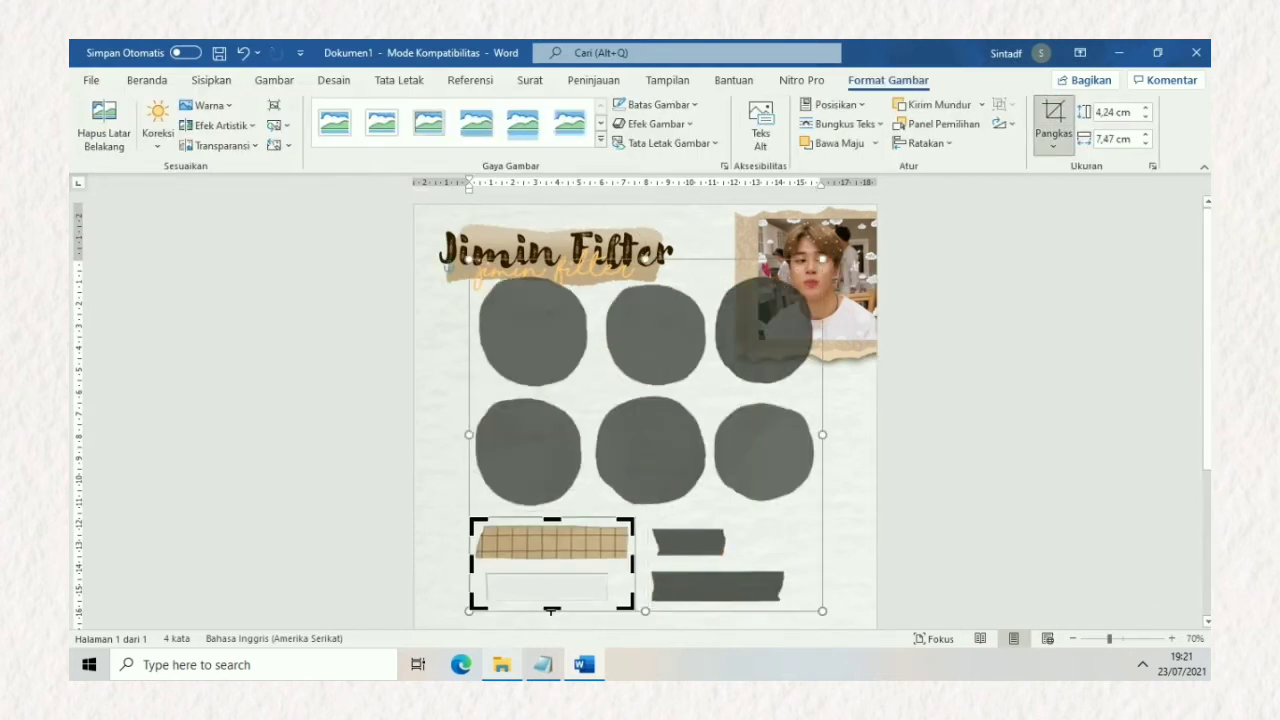
Step: Crop to the grid tape and tilt it across the photo's lower-left corner
{"action": "left_click", "coordinate": [605, 550]}
{"action": "left_click_drag", "start_coordinate": [605, 550], "coordinate": [738, 460]}
{"action": "mouse_move", "coordinate": [683, 406]}
{"action": "left_mouse_down"}
{"action": "mouse_move", "coordinate": [737, 423]}
{"action": "mouse_move", "coordinate": [768, 332]}
{"action": "left_mouse_up"}
{"action": "left_click", "coordinate": [942, 284]}
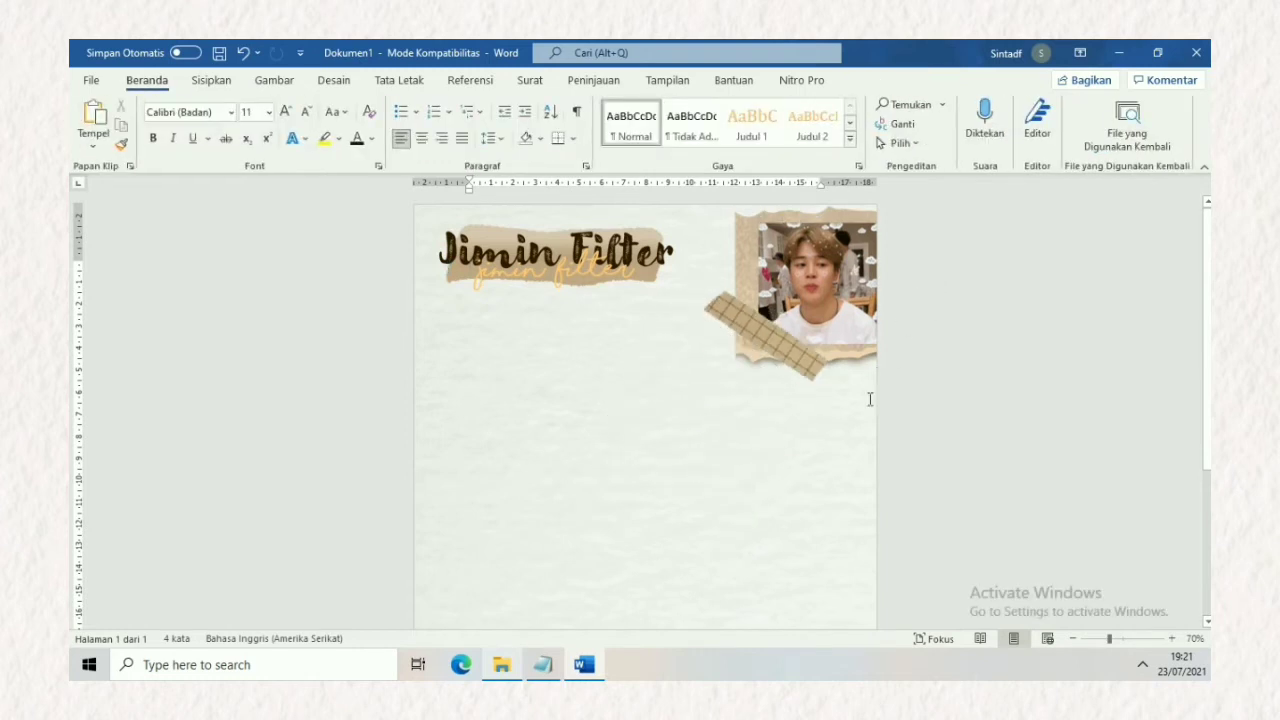
{"action": "scroll", "coordinate": [645, 410], "scroll_direction": "down", "scroll_amount": 1}
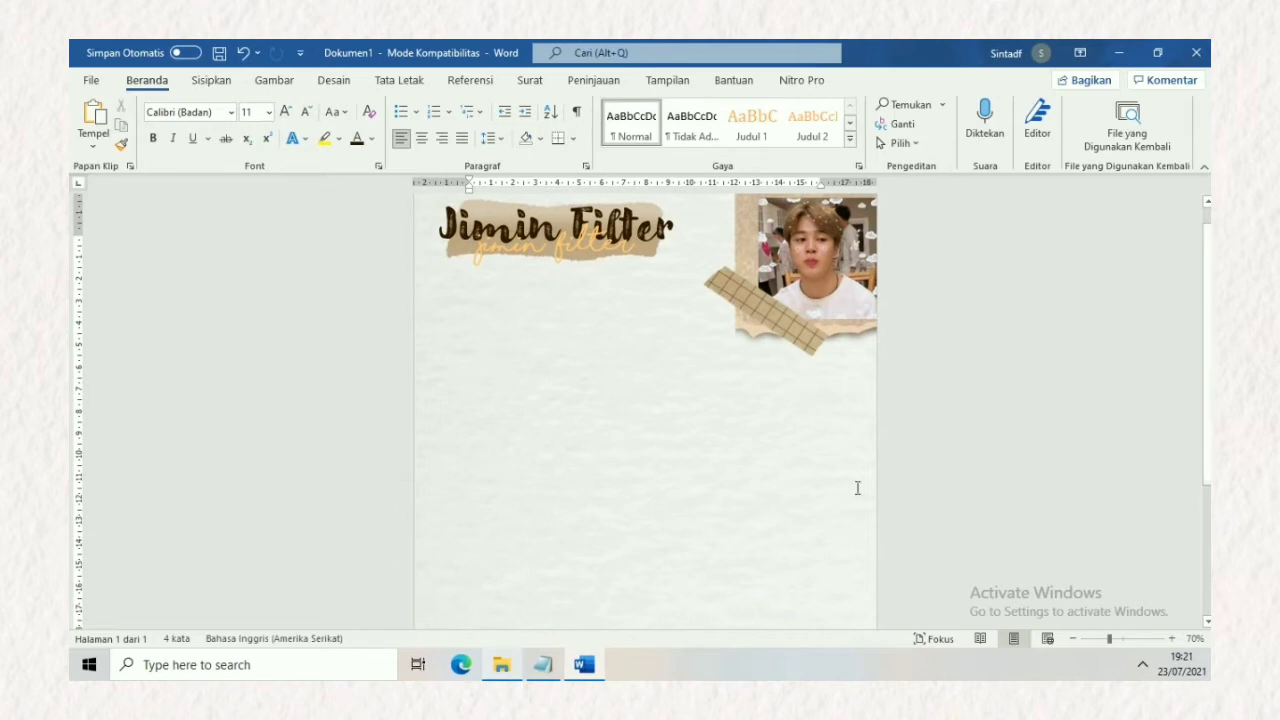
Step: Insert another vintage paper sheet in front of the text
{"action": "left_click", "coordinate": [200, 82]}
{"action": "left_click", "coordinate": [264, 143]}
{"action": "left_click", "coordinate": [285, 190]}
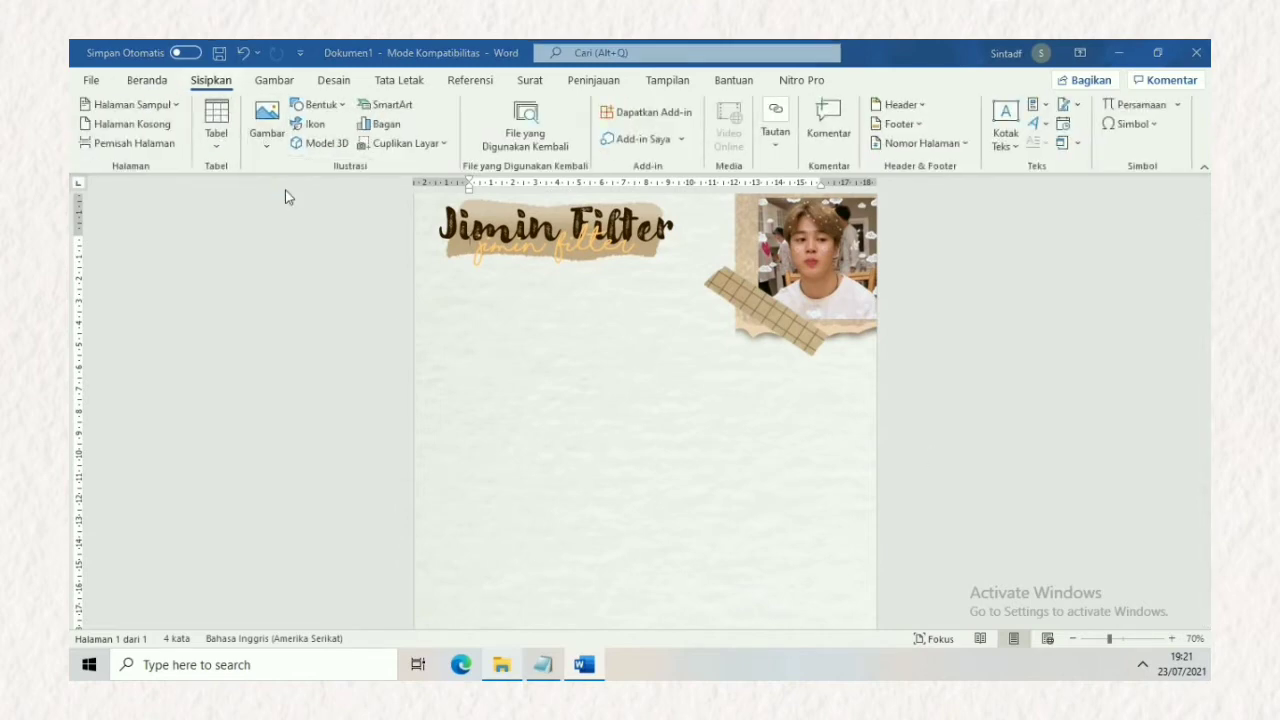
{"action": "left_click", "coordinate": [377, 268]}
{"action": "double_click", "coordinate": [375, 262]}
{"action": "left_click", "coordinate": [698, 246]}
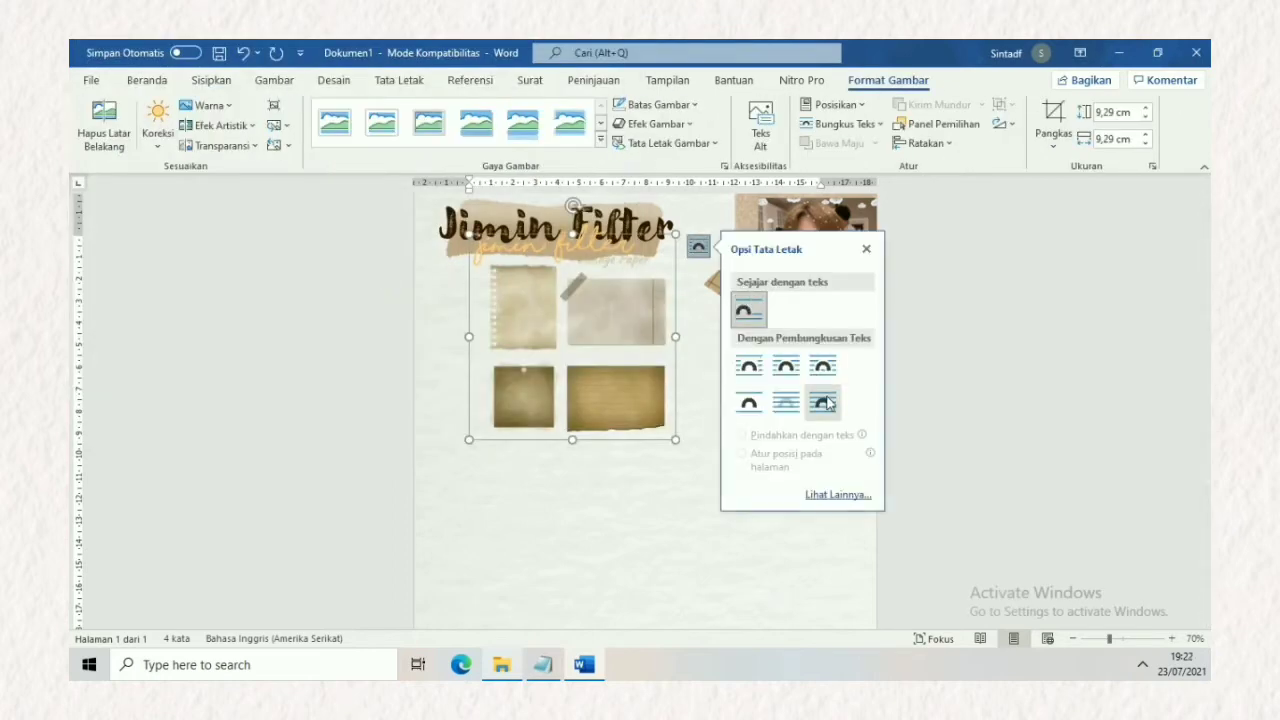
Step: Crop it to the top-left note-paper tile and enlarge it below the title
{"action": "left_click_drag", "start_coordinate": [675, 439], "coordinate": [560, 354]}
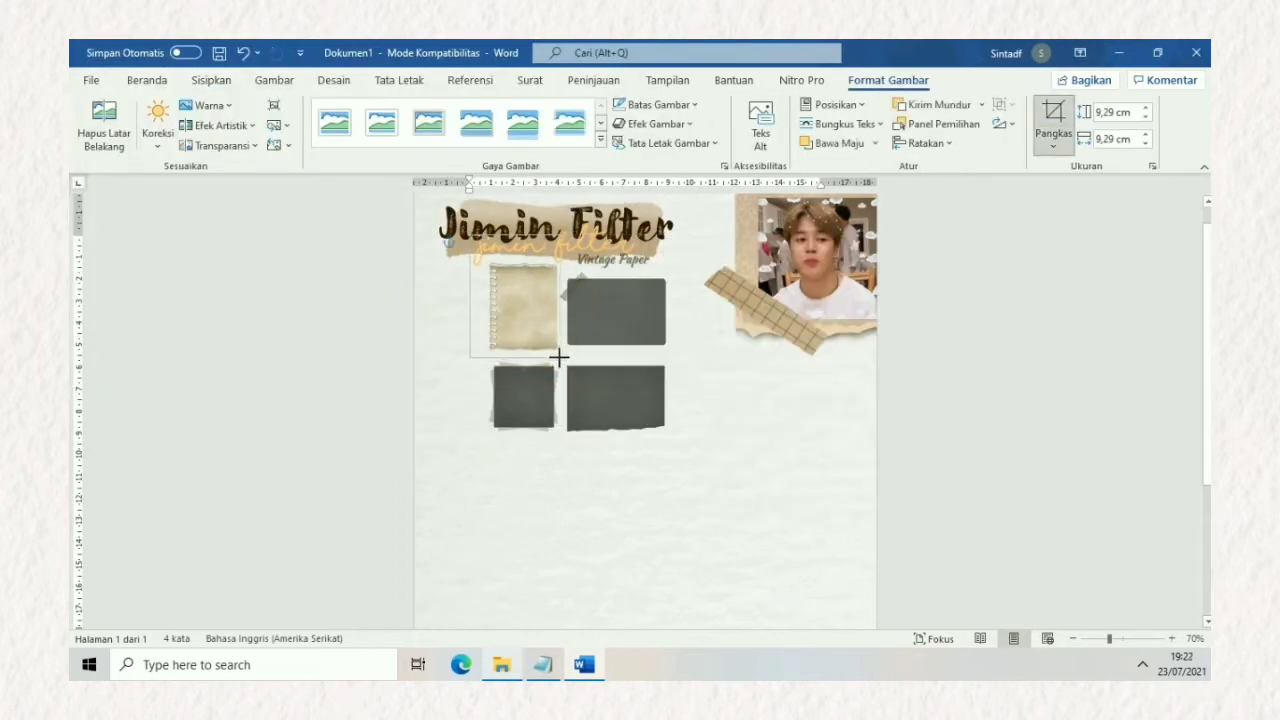
{"action": "left_click", "coordinate": [443, 386]}
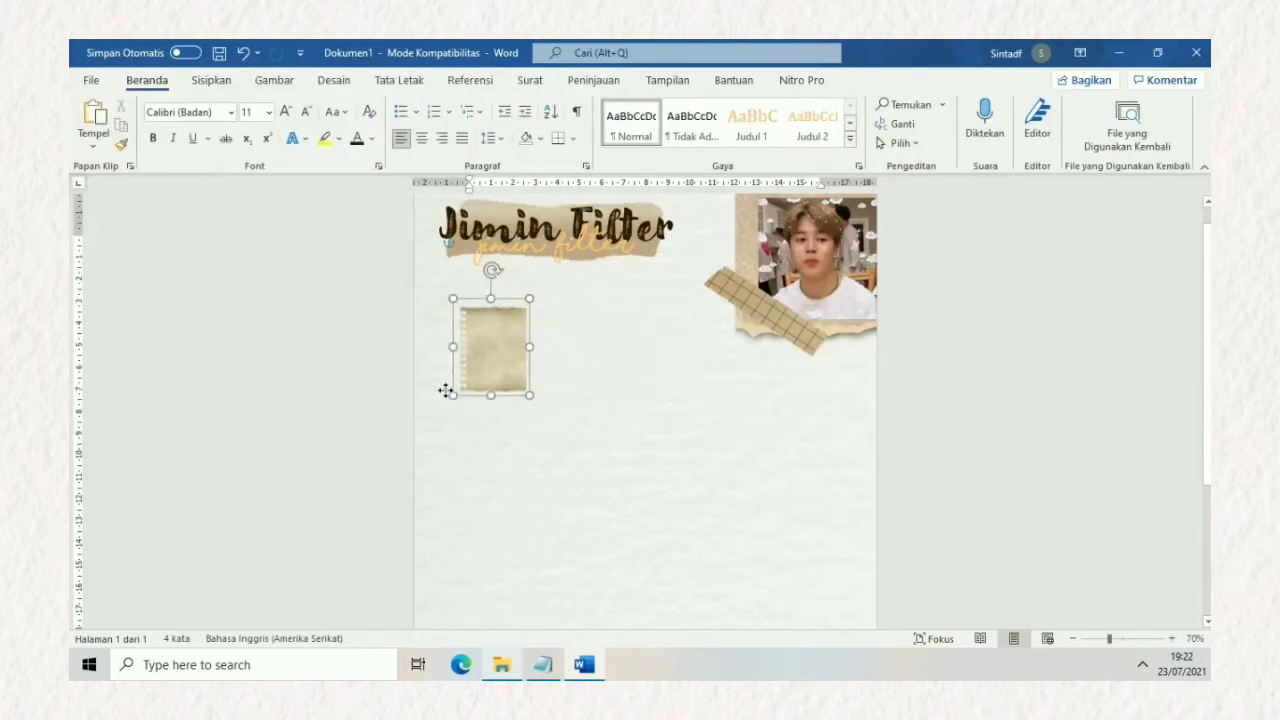
{"action": "left_click_drag", "start_coordinate": [530, 400], "coordinate": [703, 642]}
{"action": "left_click_drag", "start_coordinate": [593, 523], "coordinate": [569, 450]}
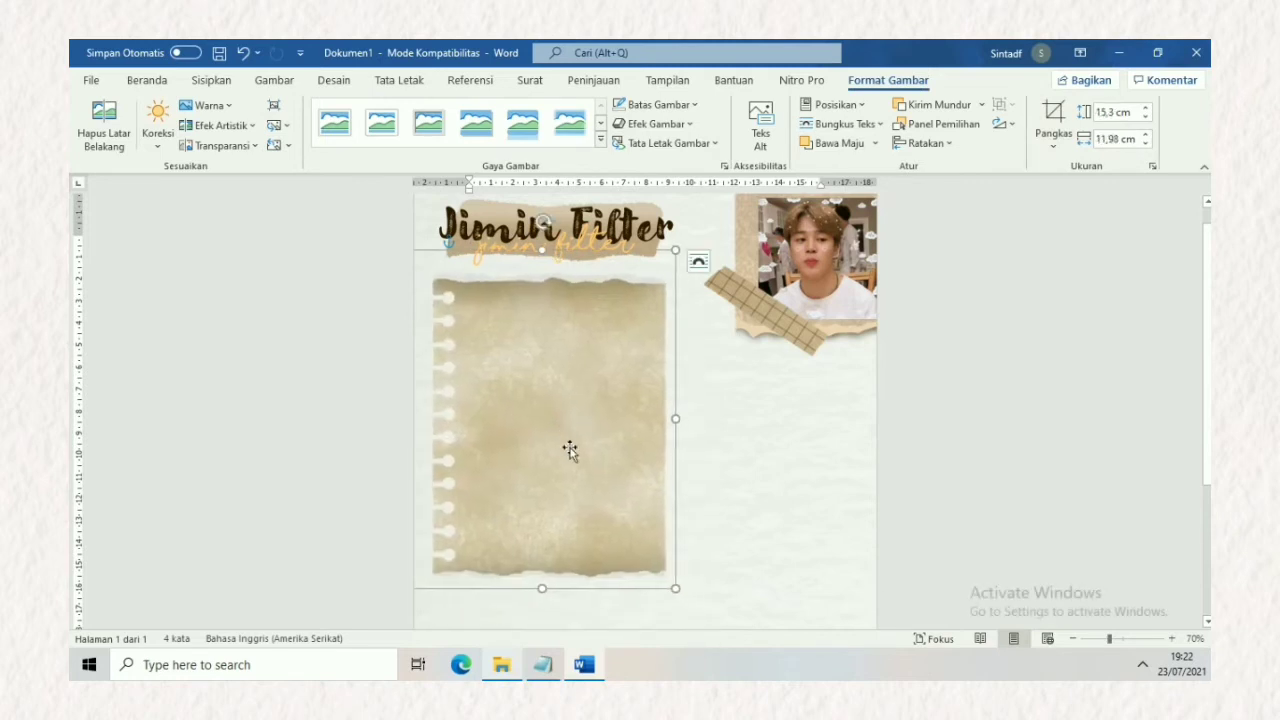
{"action": "left_click_drag", "start_coordinate": [699, 610], "coordinate": [700, 609]}
{"action": "left_click_drag", "start_coordinate": [623, 504], "coordinate": [617, 517]}
{"action": "left_click", "coordinate": [722, 282]}
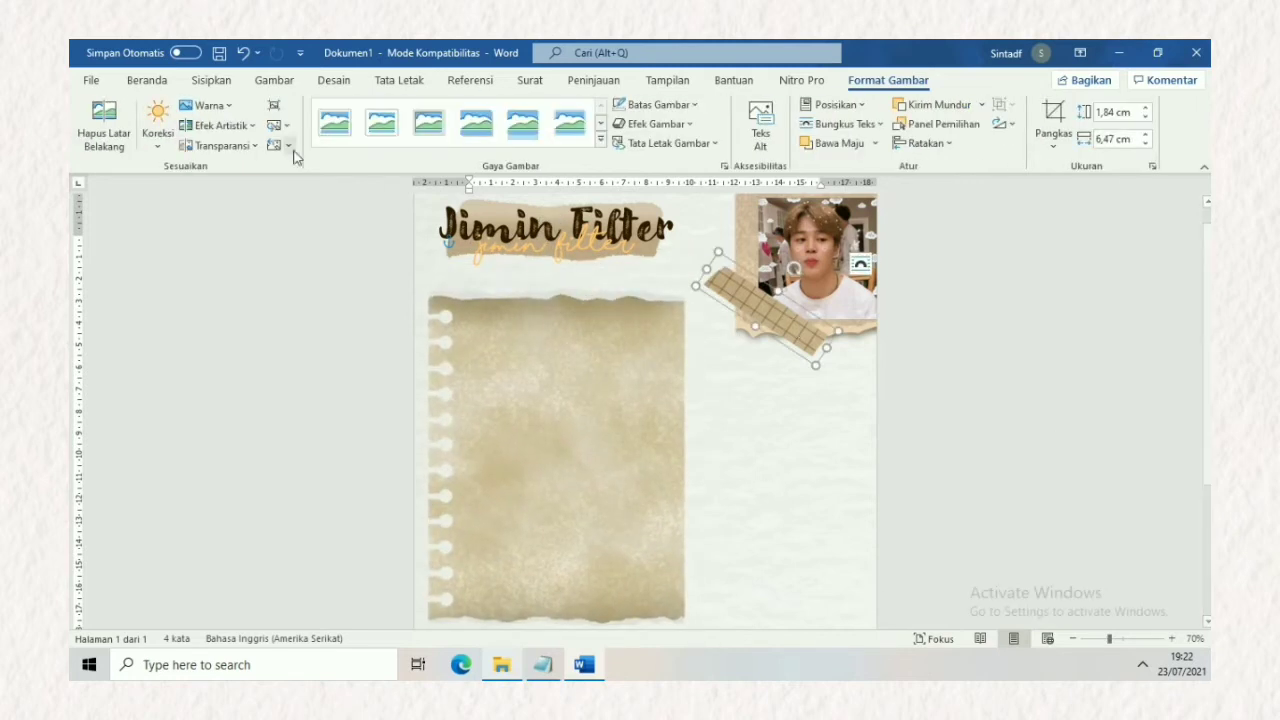
Step: Copy the grid tape strip and place the copy on the note paper
{"action": "left_click", "coordinate": [147, 80]}
{"action": "left_click", "coordinate": [120, 127]}
{"action": "key", "text": "ctrl+v"}
{"action": "left_click_drag", "start_coordinate": [786, 329], "coordinate": [682, 400]}
{"action": "left_click", "coordinate": [1053, 115]}
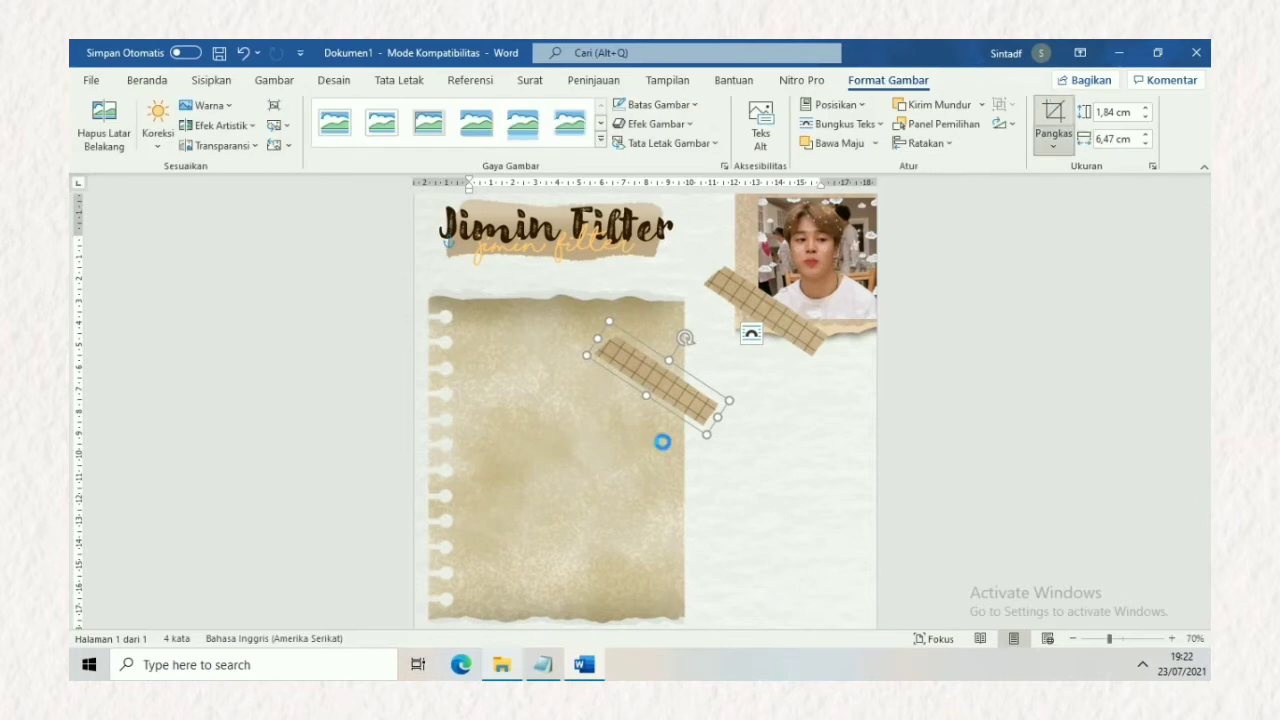
{"action": "key", "text": "Escape"}
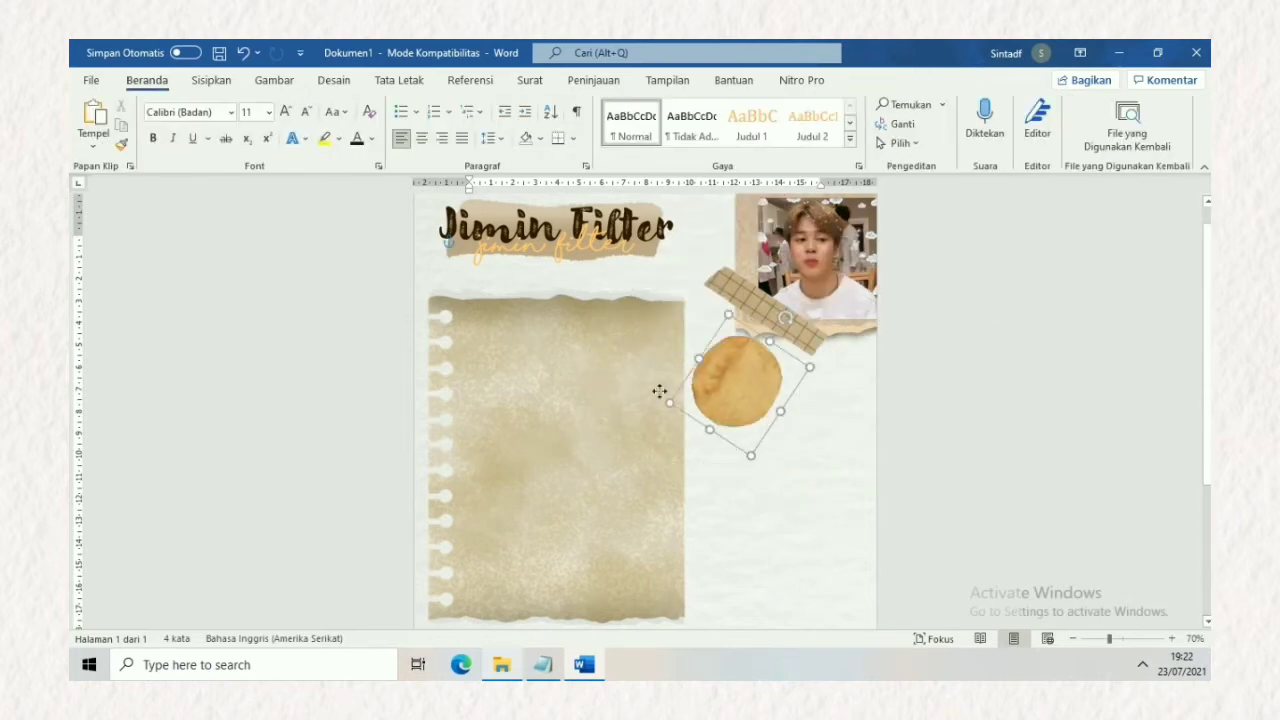
Step: Rotate the gold circle upright, shrink it and pin it on the note paper's right edge
{"action": "left_click_drag", "start_coordinate": [659, 391], "coordinate": [705, 377]}
{"action": "left_click_drag", "start_coordinate": [726, 309], "coordinate": [697, 299]}
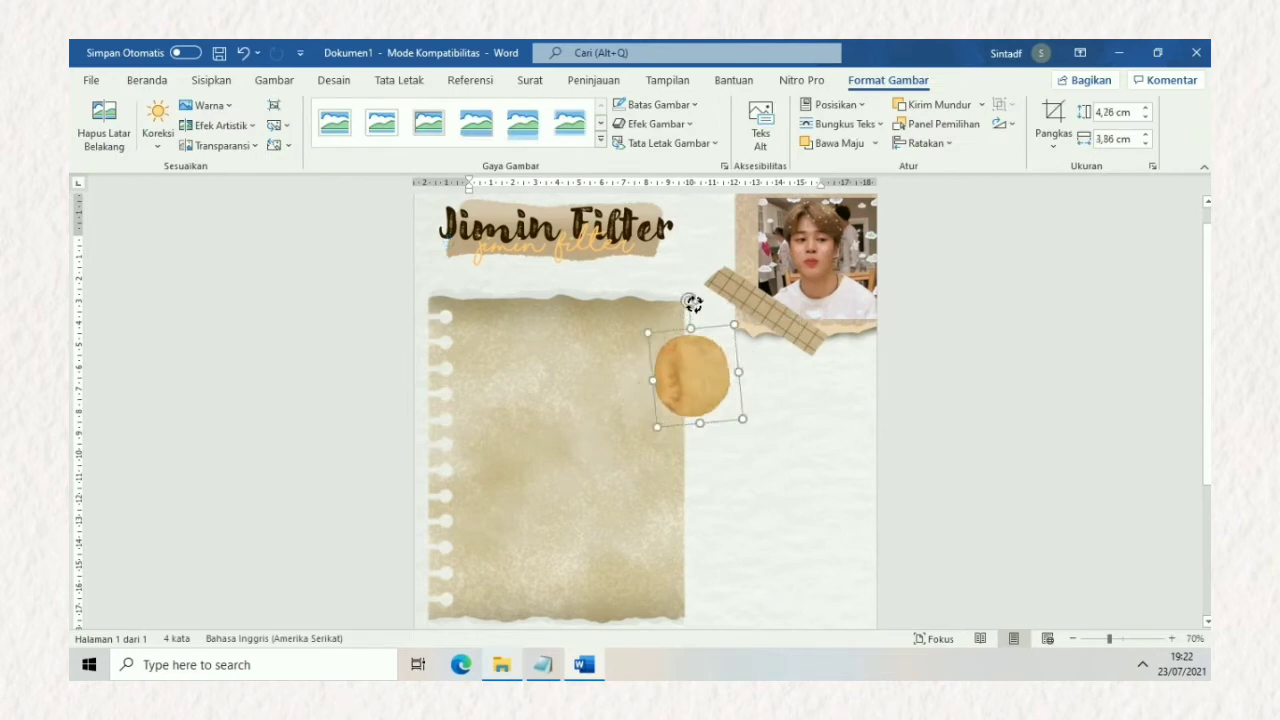
{"action": "left_click_drag", "start_coordinate": [741, 425], "coordinate": [733, 417]}
{"action": "mouse_move", "coordinate": [670, 365]}
{"action": "left_mouse_down"}
{"action": "mouse_move", "coordinate": [680, 343]}
{"action": "mouse_move", "coordinate": [679, 436]}
{"action": "left_mouse_up"}
{"action": "left_click", "coordinate": [976, 414]}
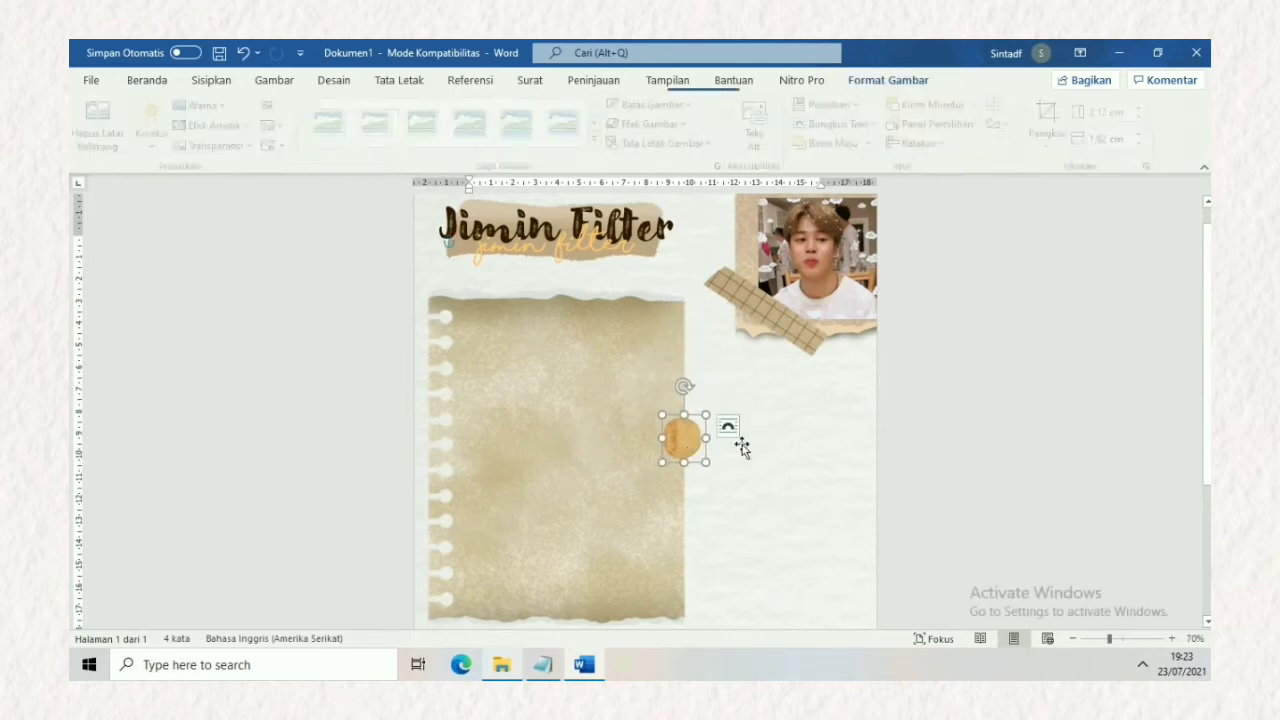
{"action": "left_click", "coordinate": [952, 391]}
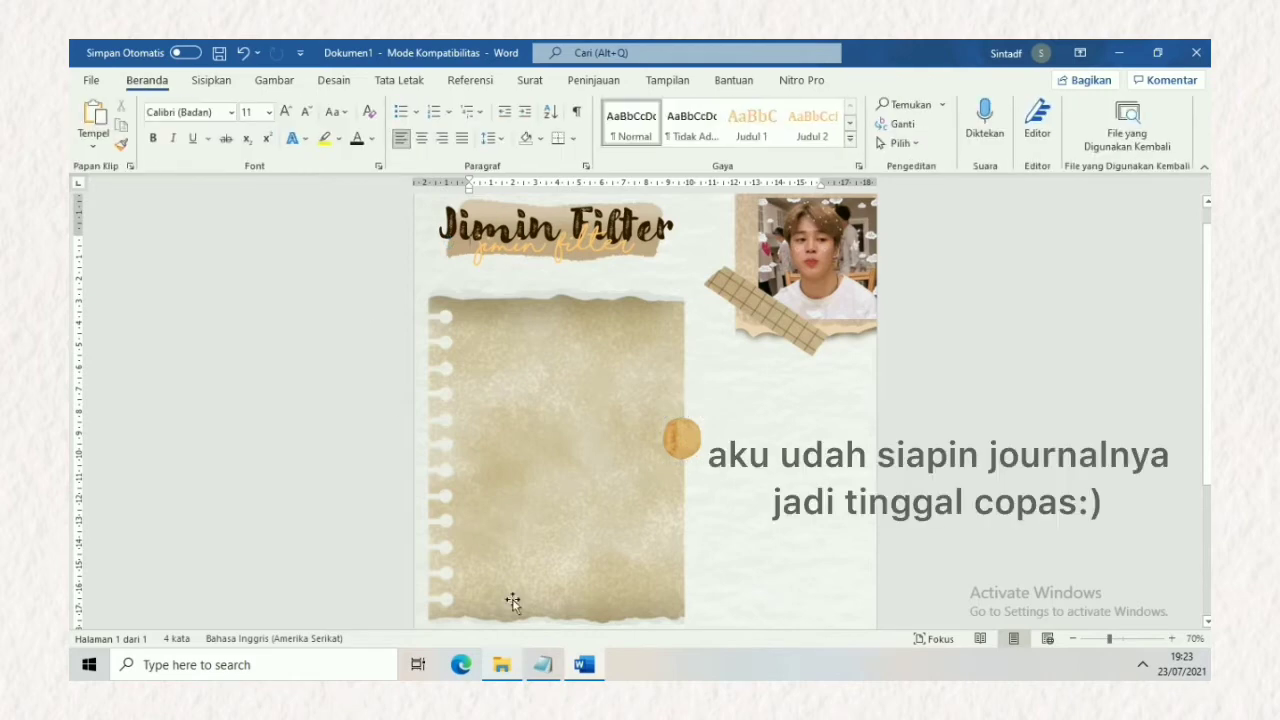
Step: Cut the two journal paragraphs out of Notepad and return to Word
{"action": "left_click", "coordinate": [541, 664]}
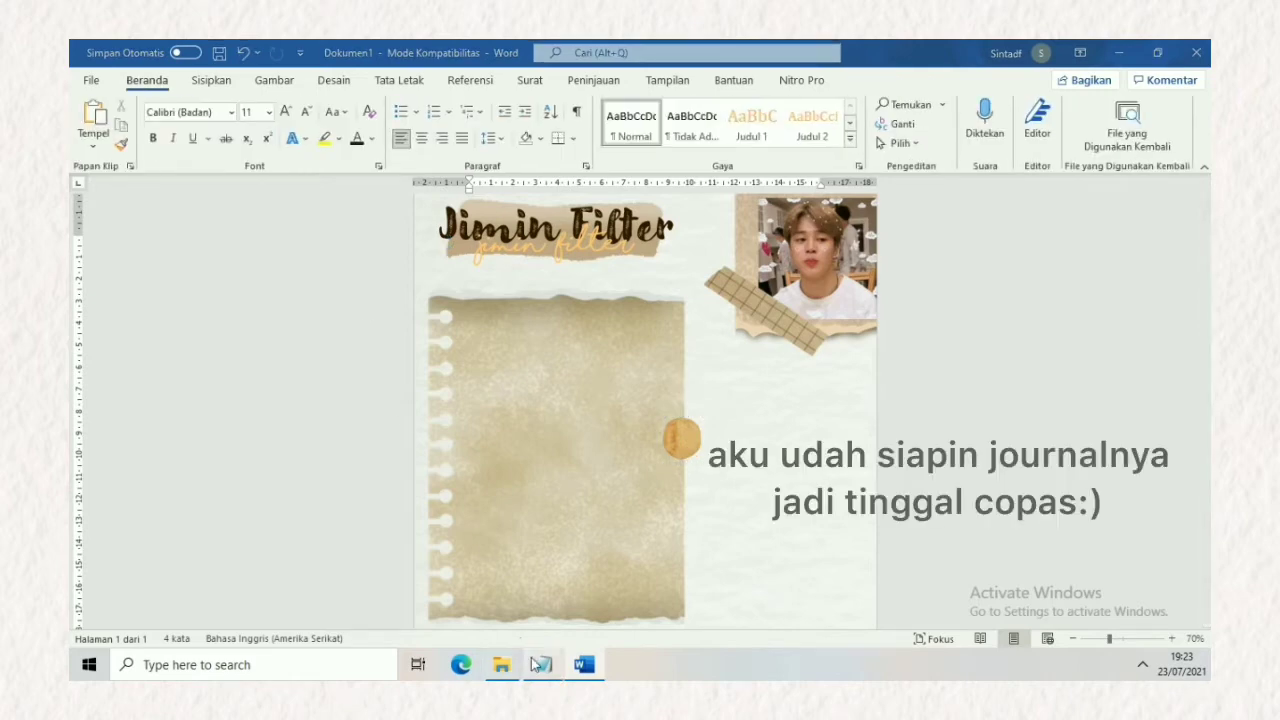
{"action": "left_click_drag", "start_coordinate": [107, 244], "coordinate": [107, 289]}
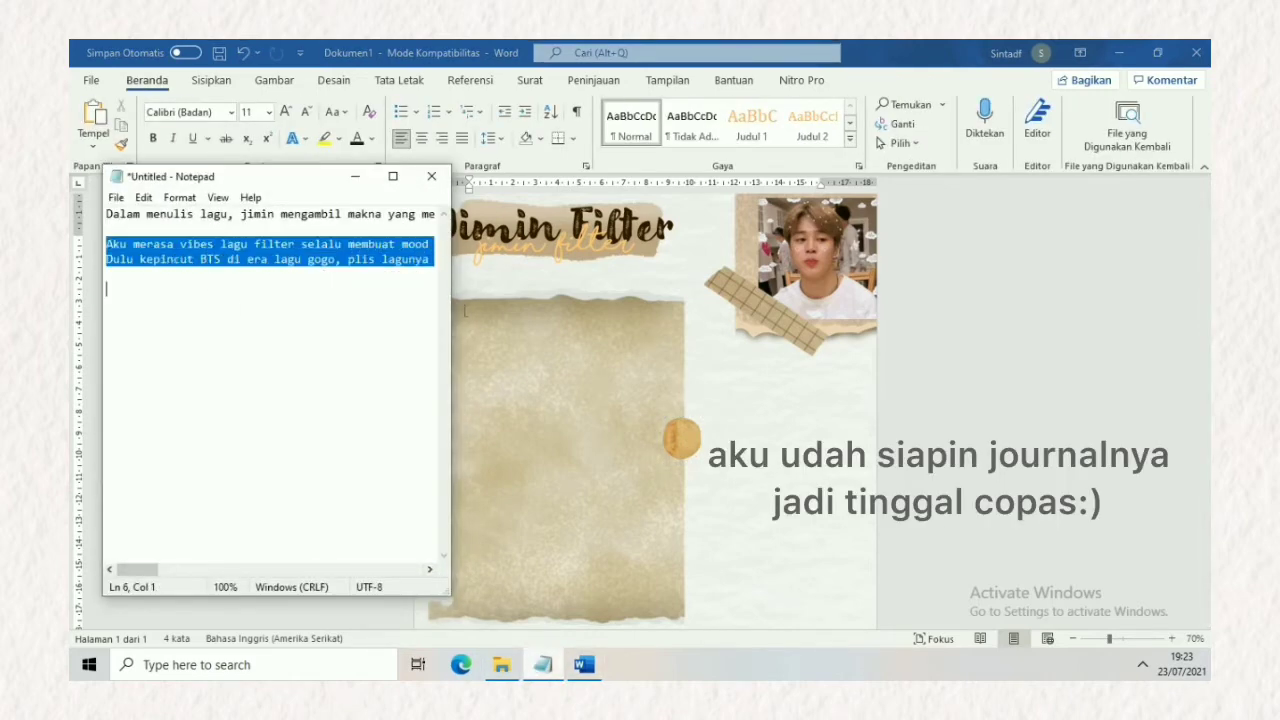
{"action": "right_click", "coordinate": [403, 289]}
{"action": "left_click", "coordinate": [415, 306]}
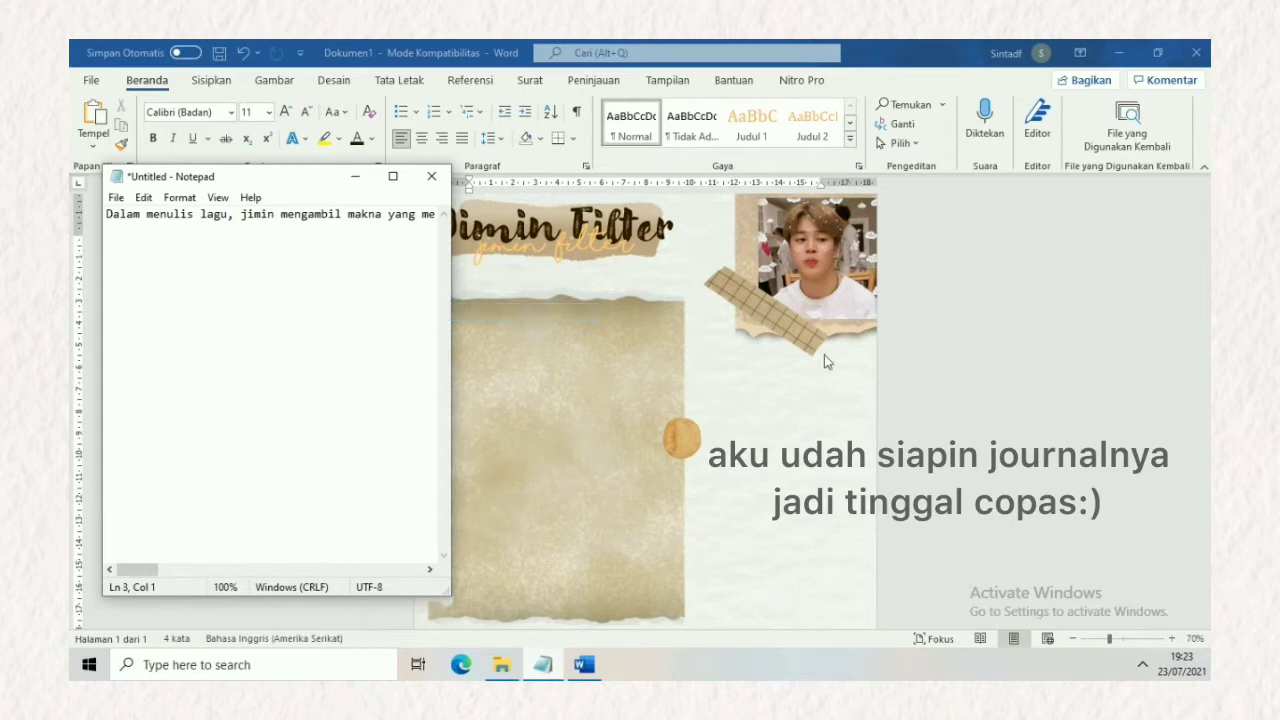
{"action": "left_click", "coordinate": [893, 373]}
{"action": "left_click", "coordinate": [215, 84]}
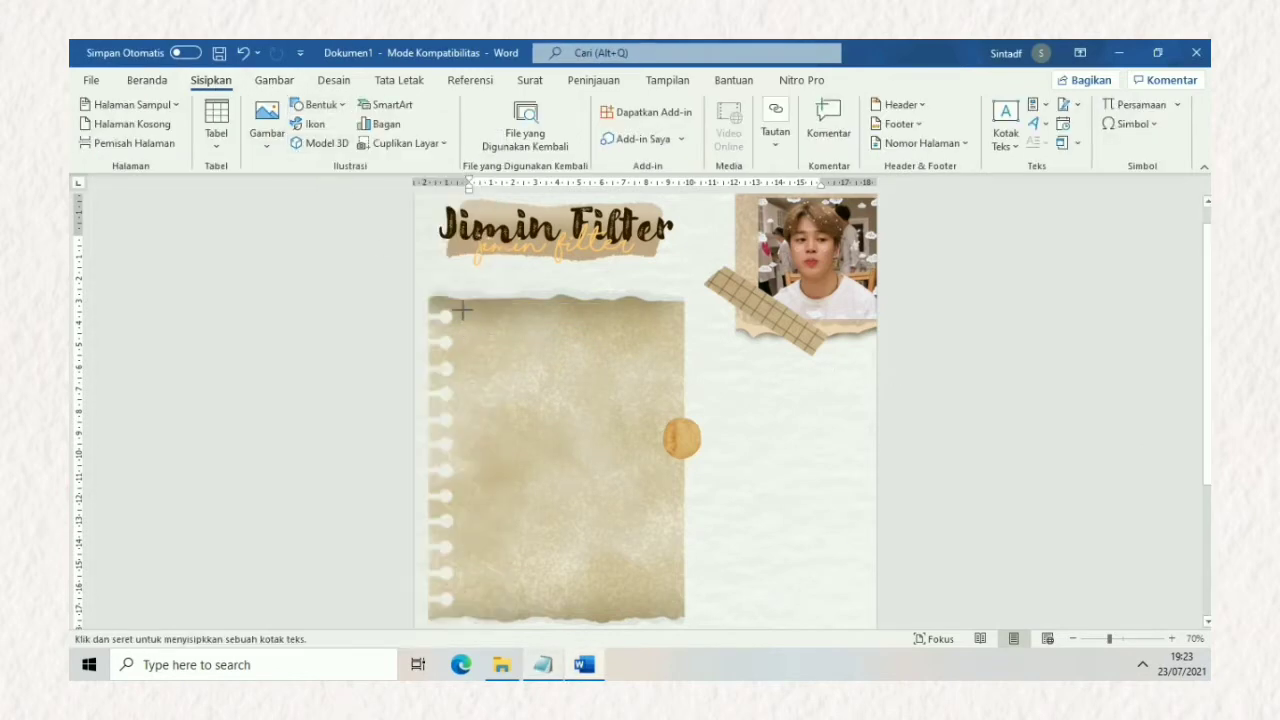
Step: Draw a text box over the note paper, paste the paragraphs and add 🥺 after 'sempurna'
{"action": "left_click_drag", "start_coordinate": [463, 311], "coordinate": [672, 603]}
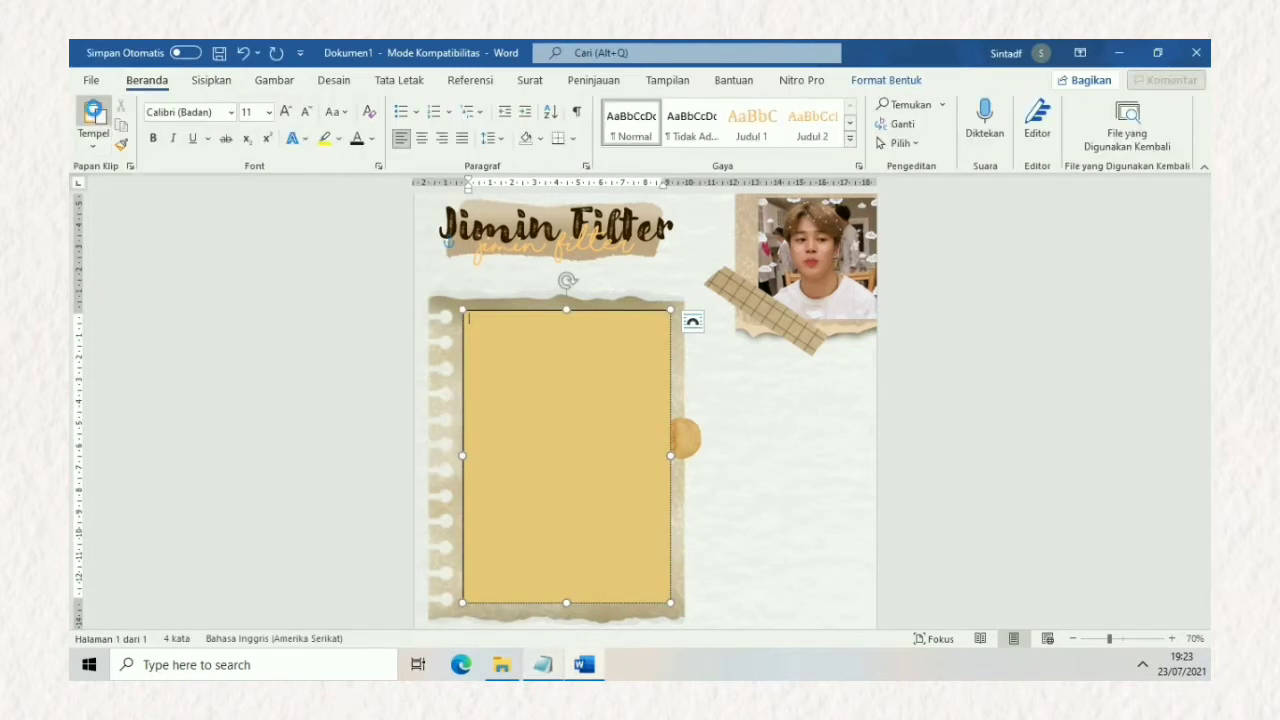
{"action": "key", "text": "ctrl+v"}
{"action": "left_click", "coordinate": [515, 364]}
{"action": "key", "text": "BackSpace"}
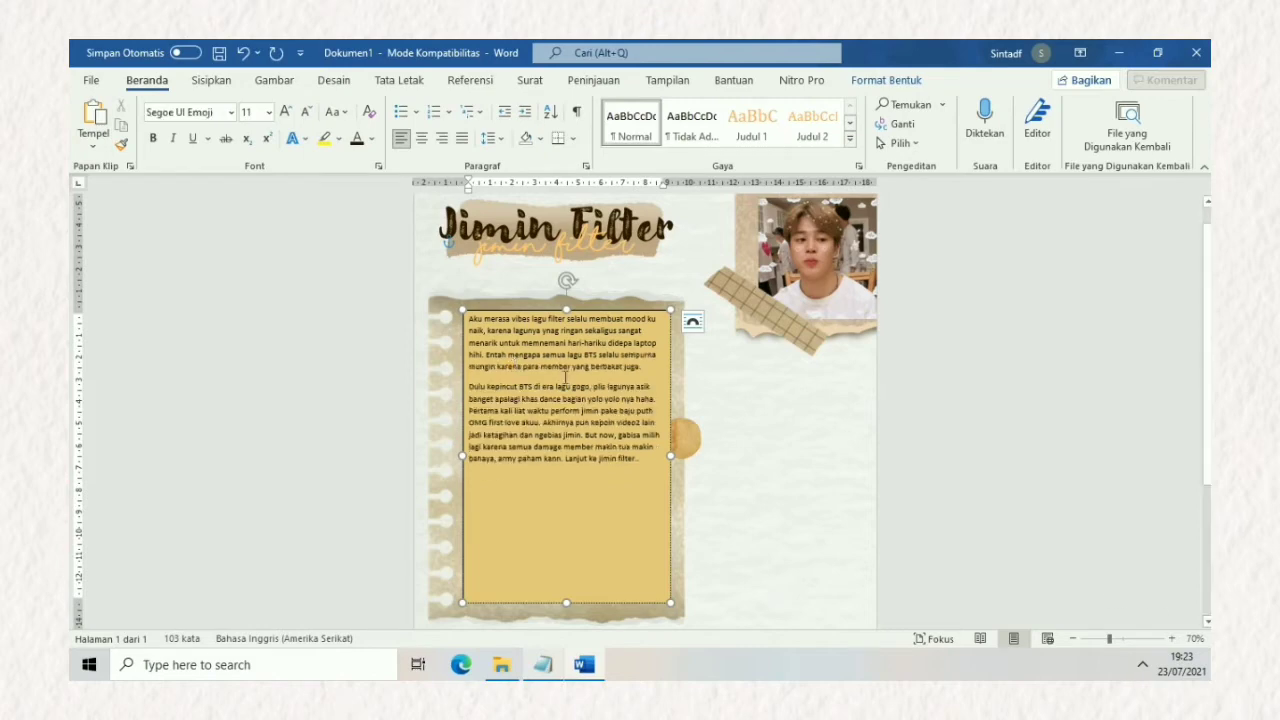
{"action": "type", "text": "sempurna🥺"}
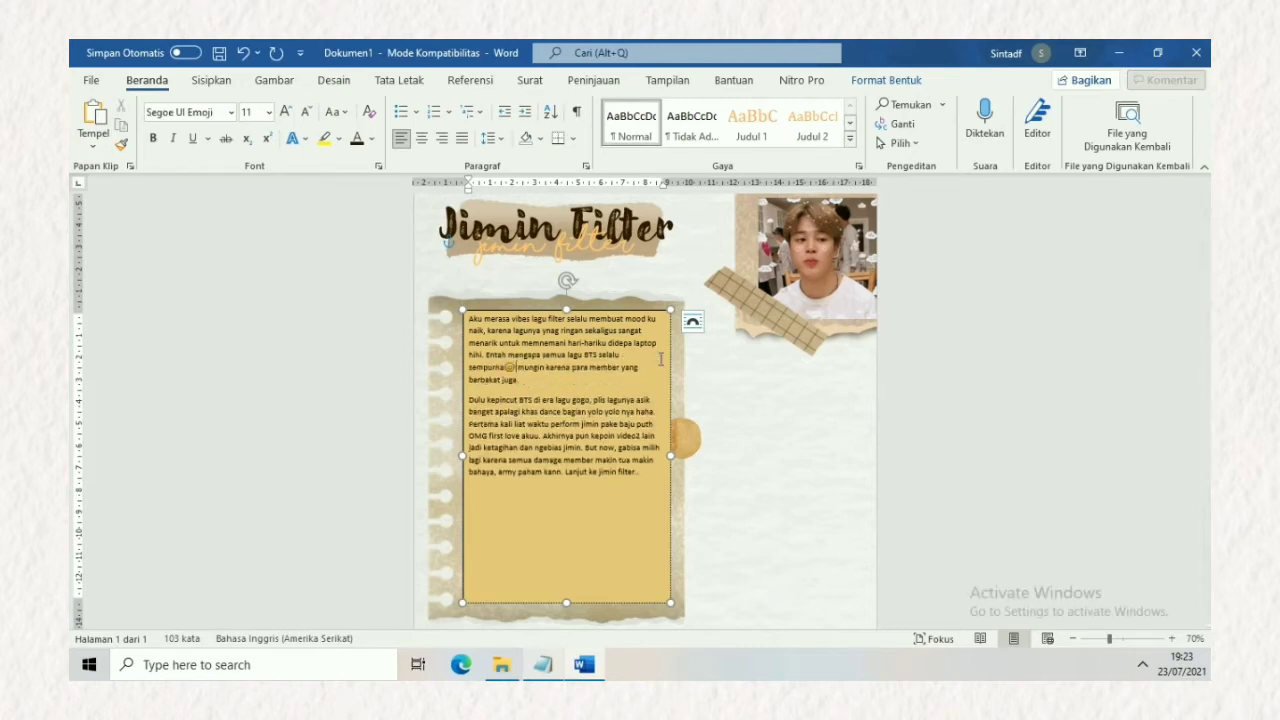
Step: Justify all the box text in the handwriting font at 16 pt
{"action": "key", "text": "ctrl+a"}
{"action": "key", "text": "ctrl+j"}
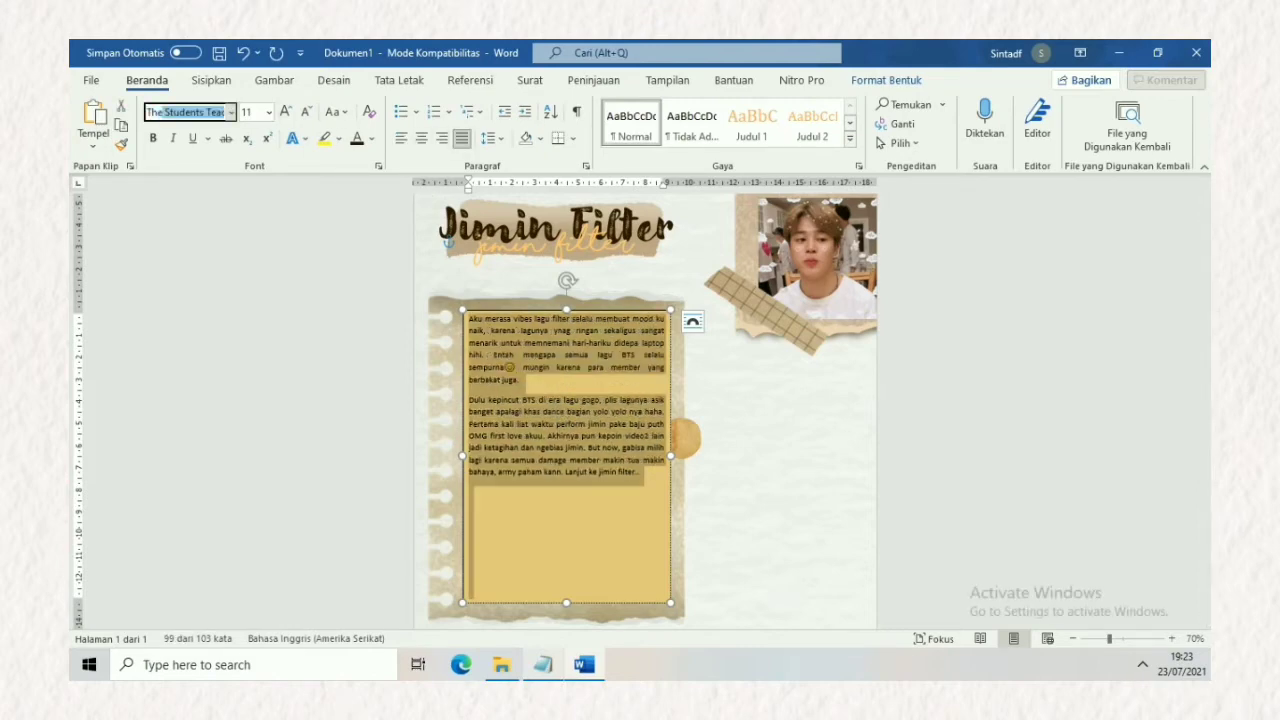
{"action": "left_click", "coordinate": [268, 112]}
{"action": "left_click", "coordinate": [257, 249]}
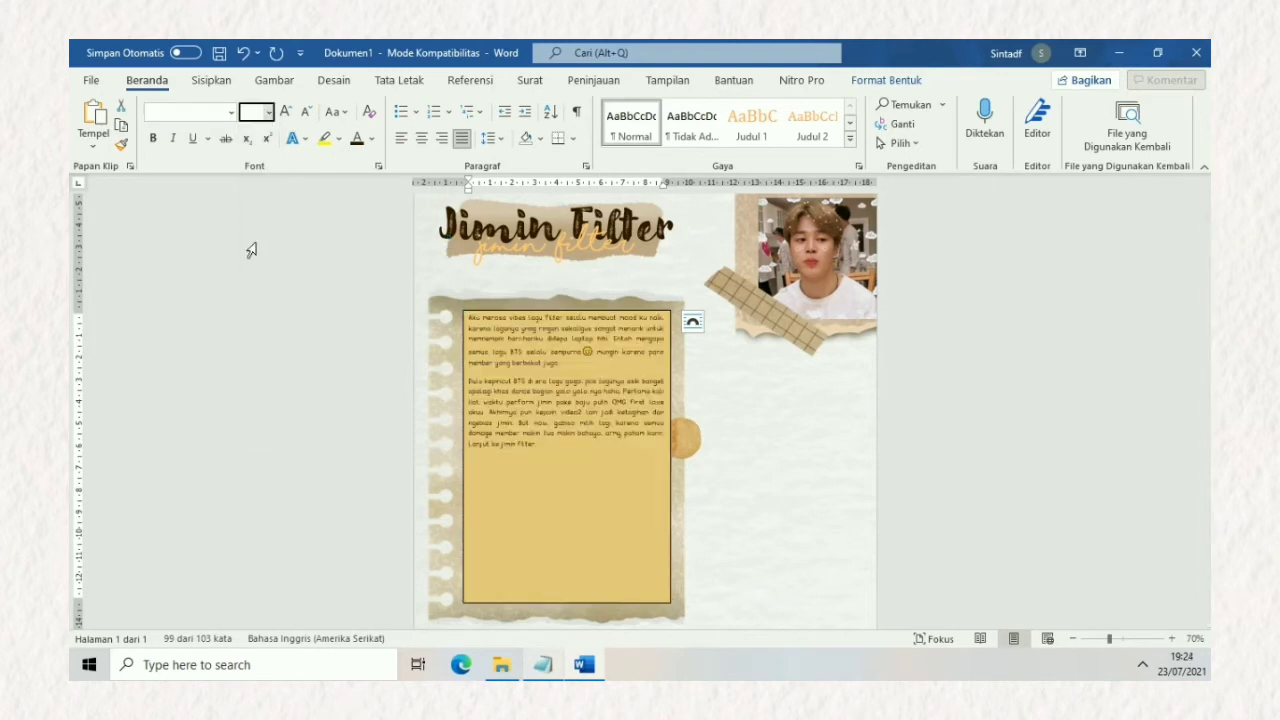
Step: Set the text box to no fill, widen it, and add a line break before 'Dulu'
{"action": "left_click_drag", "start_coordinate": [670, 465], "coordinate": [663, 465]}
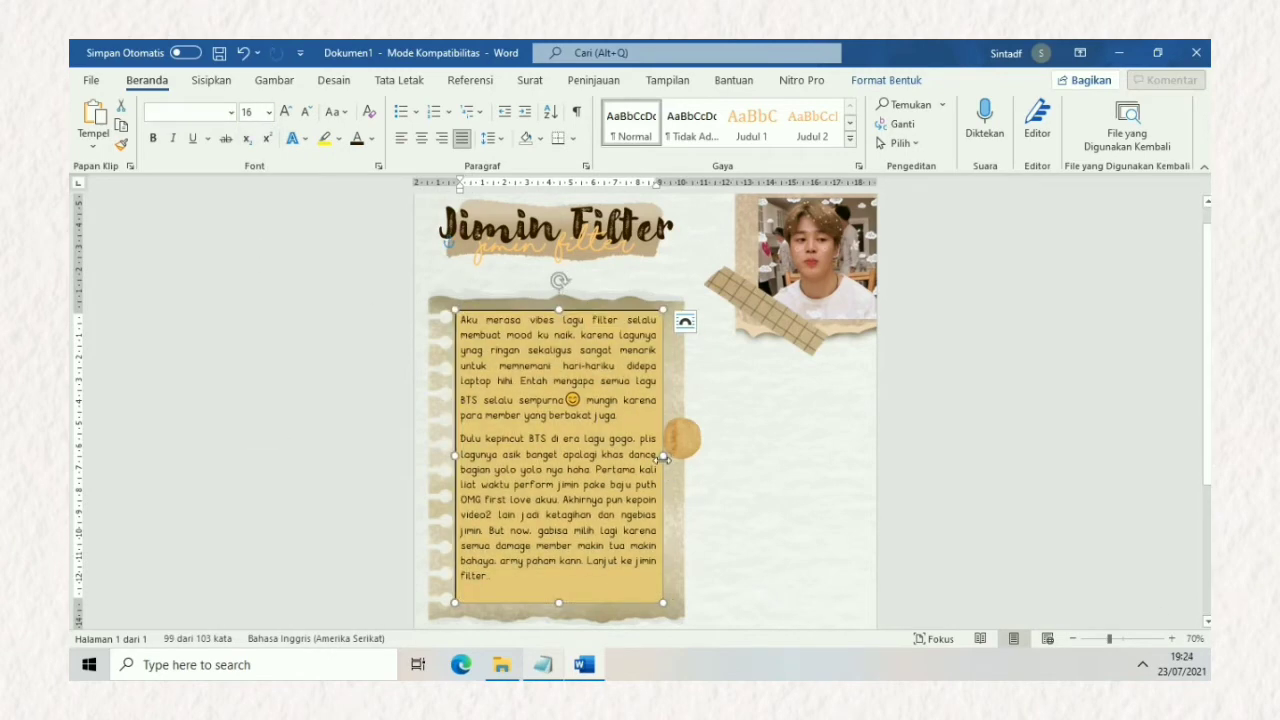
{"action": "left_click", "coordinate": [886, 80]}
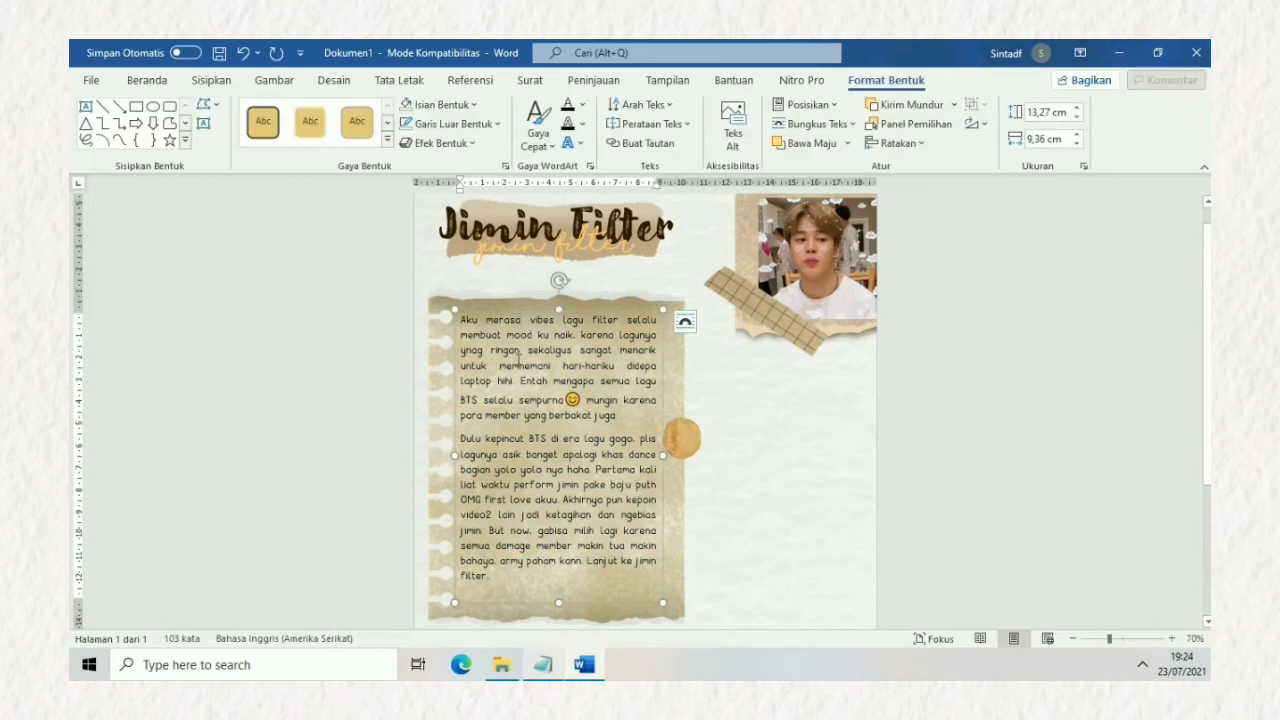
{"action": "left_click_drag", "start_coordinate": [663, 455], "coordinate": [677, 456]}
{"action": "left_click", "coordinate": [461, 437]}
{"action": "key", "text": "Return"}
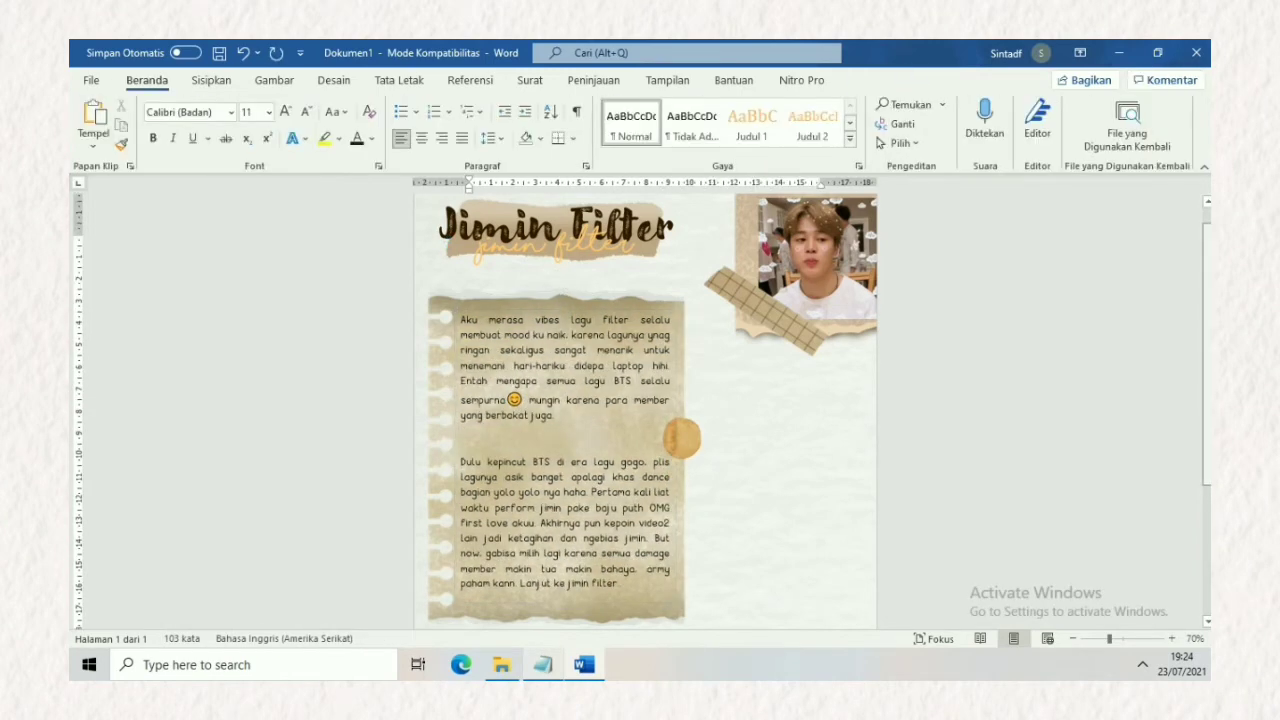
Step: Nudge the gold dot up-left, then check the title, subtitle and torn note paper picture
{"action": "scroll", "coordinate": [586, 560], "scroll_direction": "down", "scroll_amount": 1}
{"action": "left_click_drag", "start_coordinate": [682, 373], "coordinate": [673, 365]}
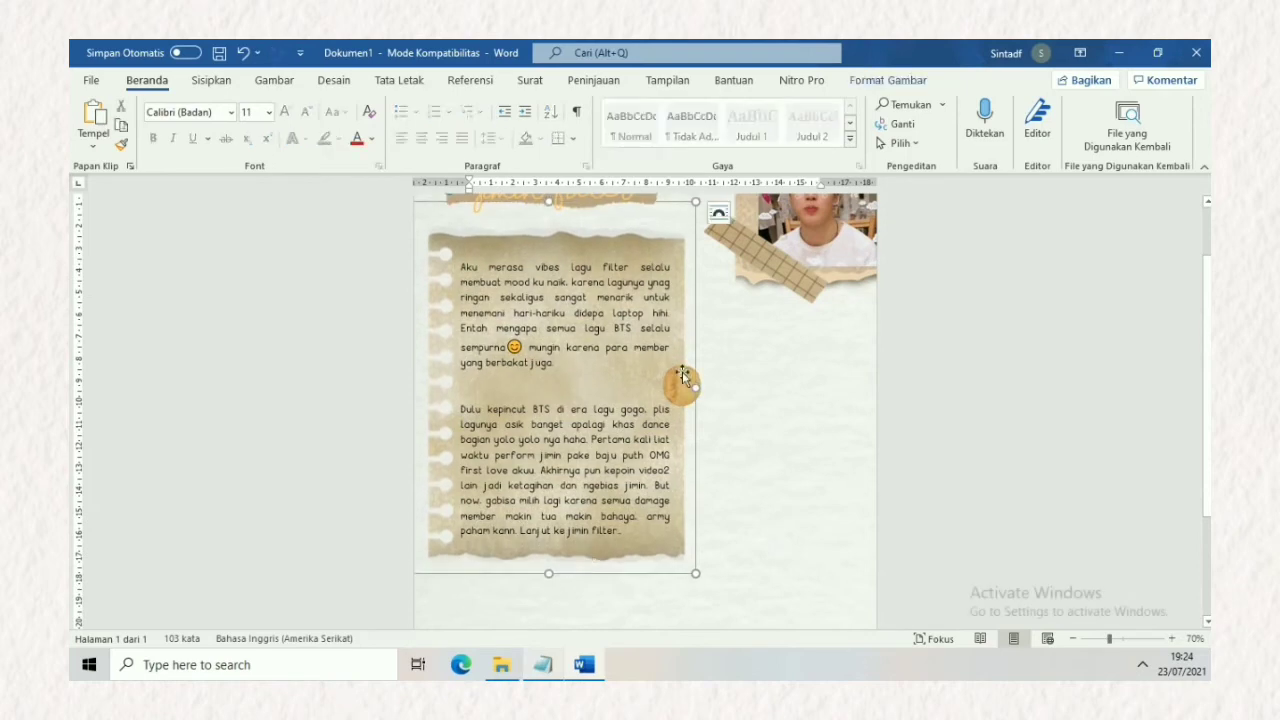
{"action": "scroll", "coordinate": [691, 381], "scroll_direction": "up", "scroll_amount": 1}
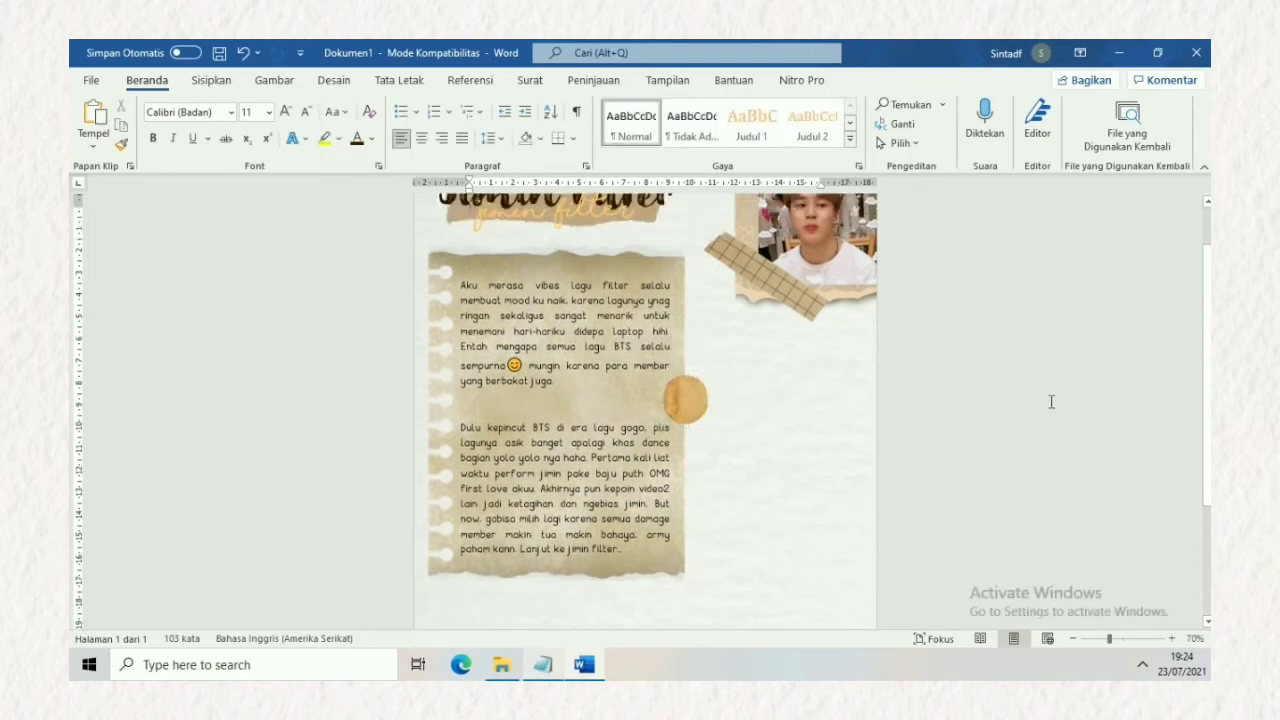
{"action": "left_click", "coordinate": [514, 257]}
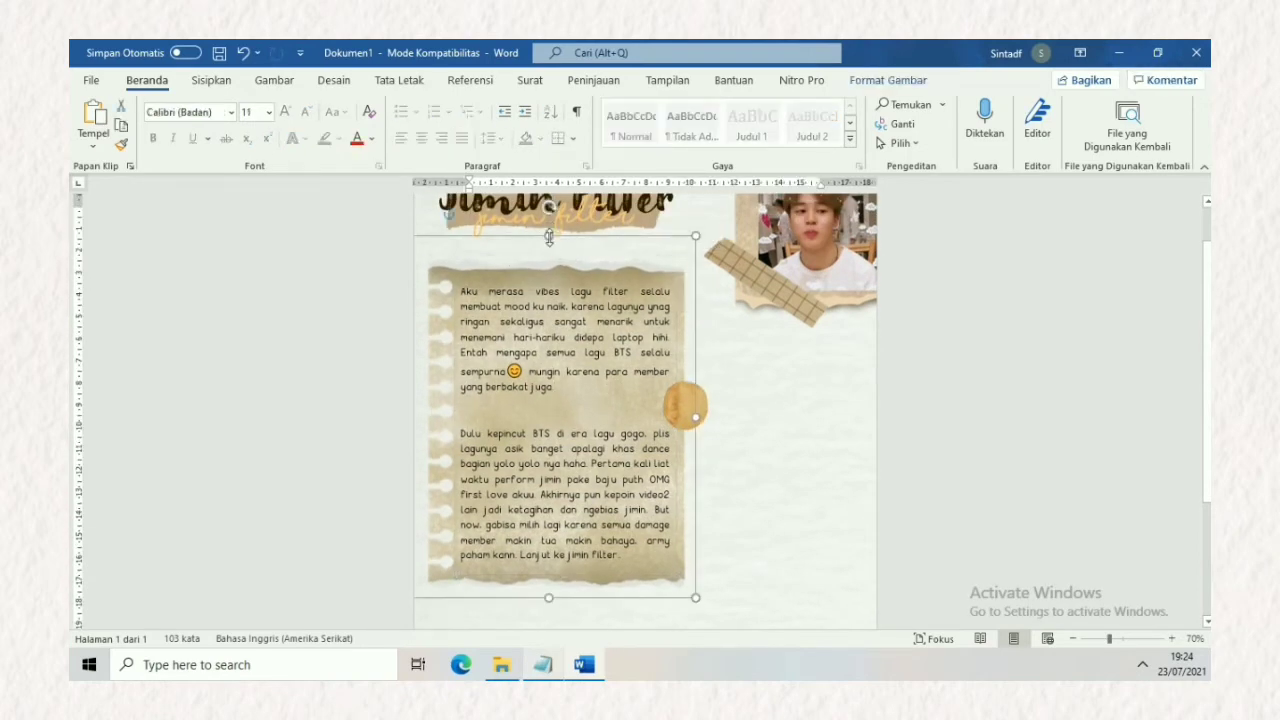
{"action": "scroll", "coordinate": [549, 237], "scroll_direction": "up", "scroll_amount": 1}
{"action": "left_click", "coordinate": [578, 298]}
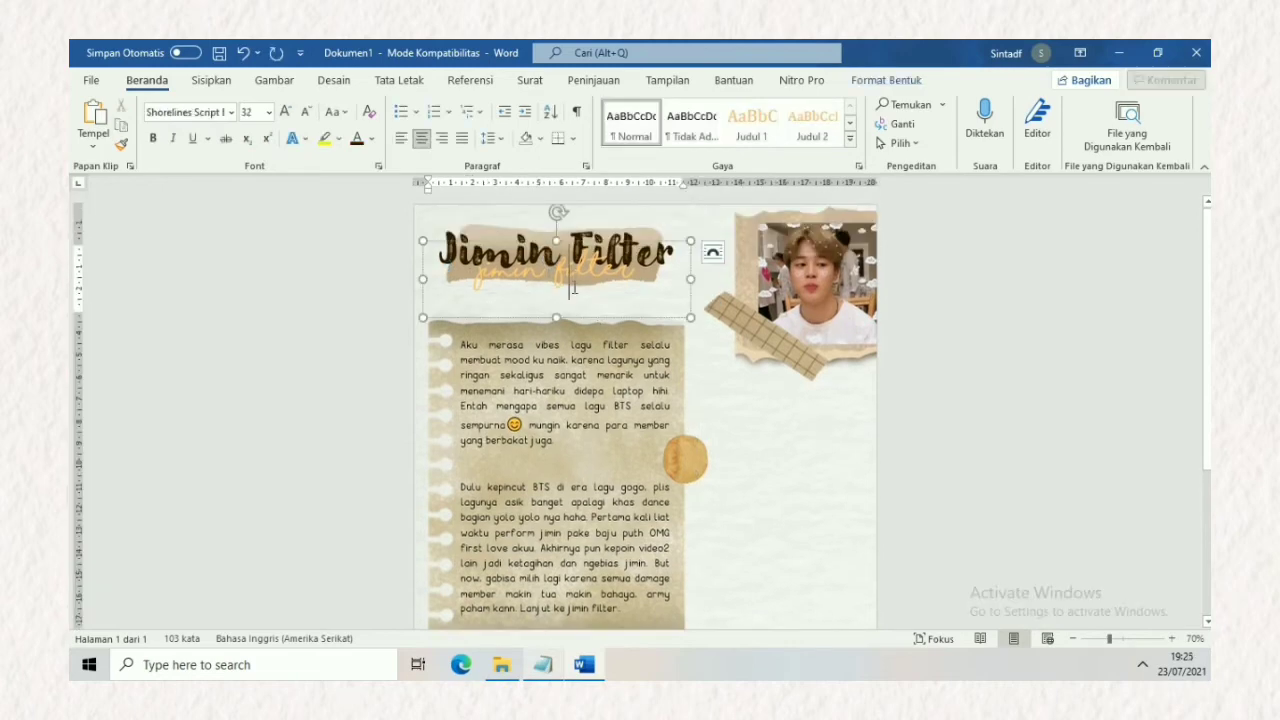
{"action": "left_click", "coordinate": [493, 218]}
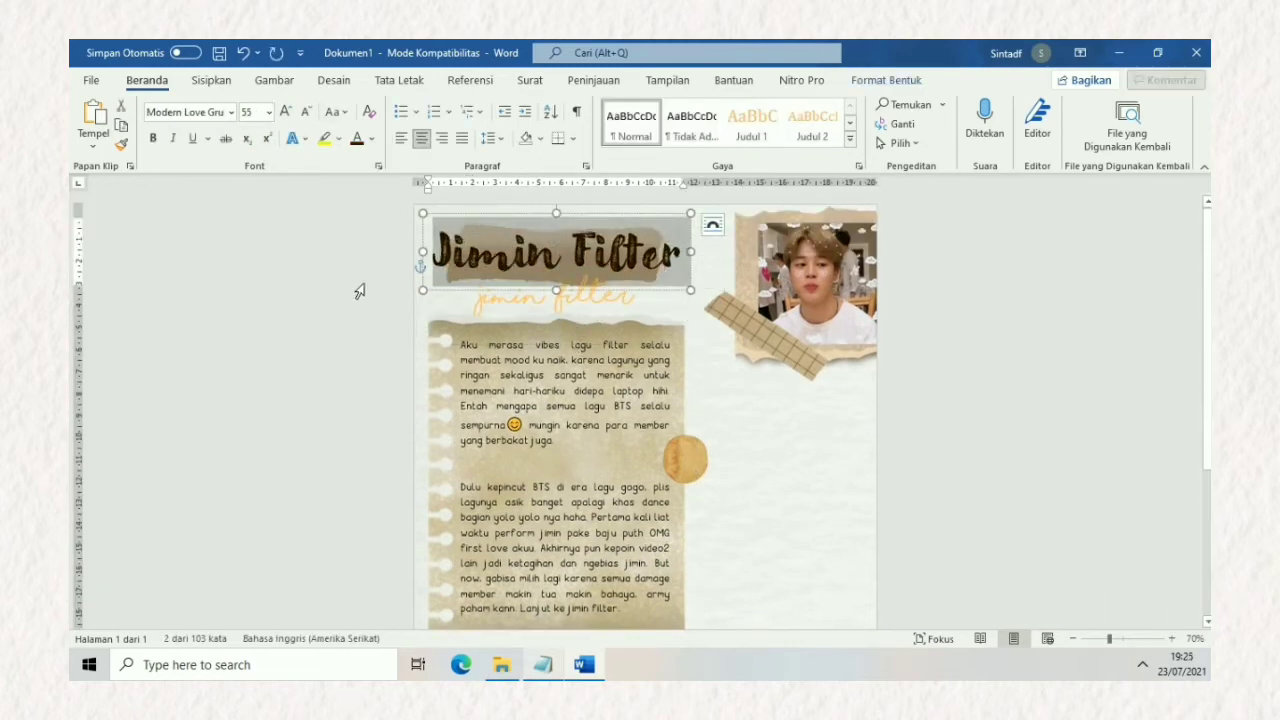
{"action": "left_click", "coordinate": [528, 302]}
{"action": "left_click", "coordinate": [528, 283]}
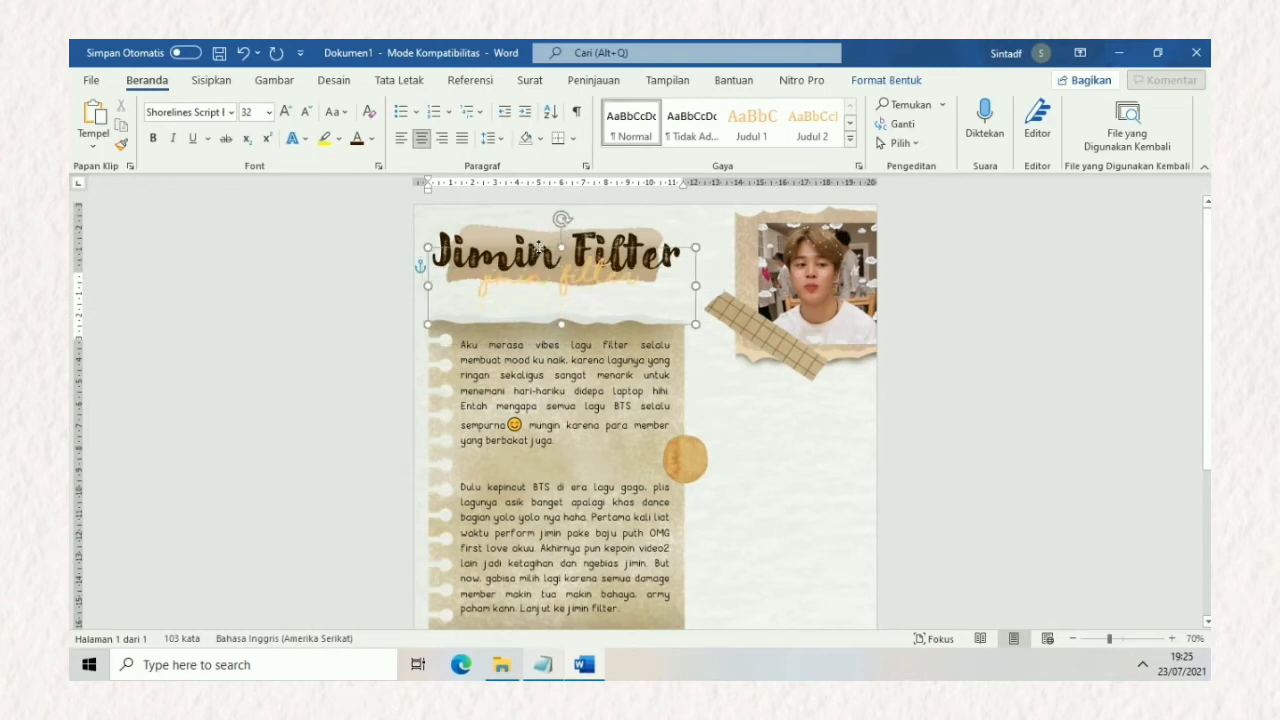
Step: Delete the blank line before the 'Dulu' paragraph
{"action": "scroll", "coordinate": [1174, 371], "scroll_direction": "down", "scroll_amount": 2}
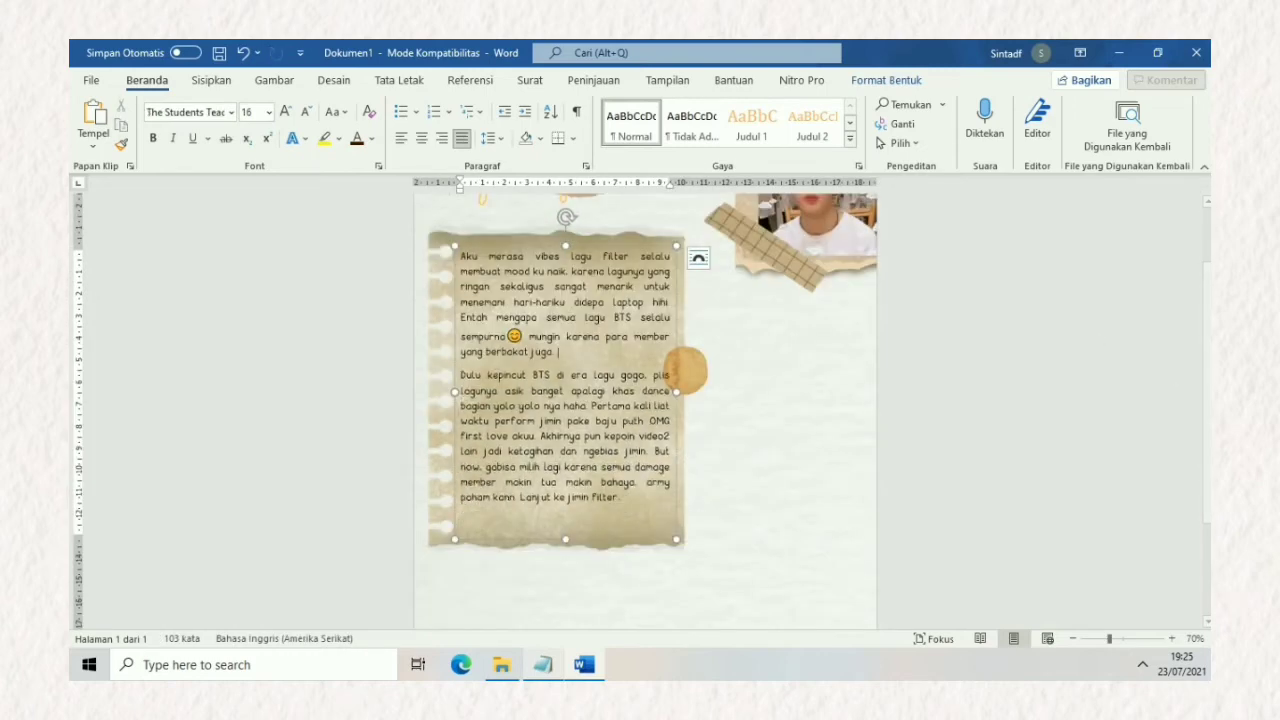
{"action": "left_click", "coordinate": [560, 376]}
{"action": "key", "text": "BackSpace"}
Step: Shrink the gold dot sticker slightly by its corner handle
{"action": "left_click", "coordinate": [706, 352]}
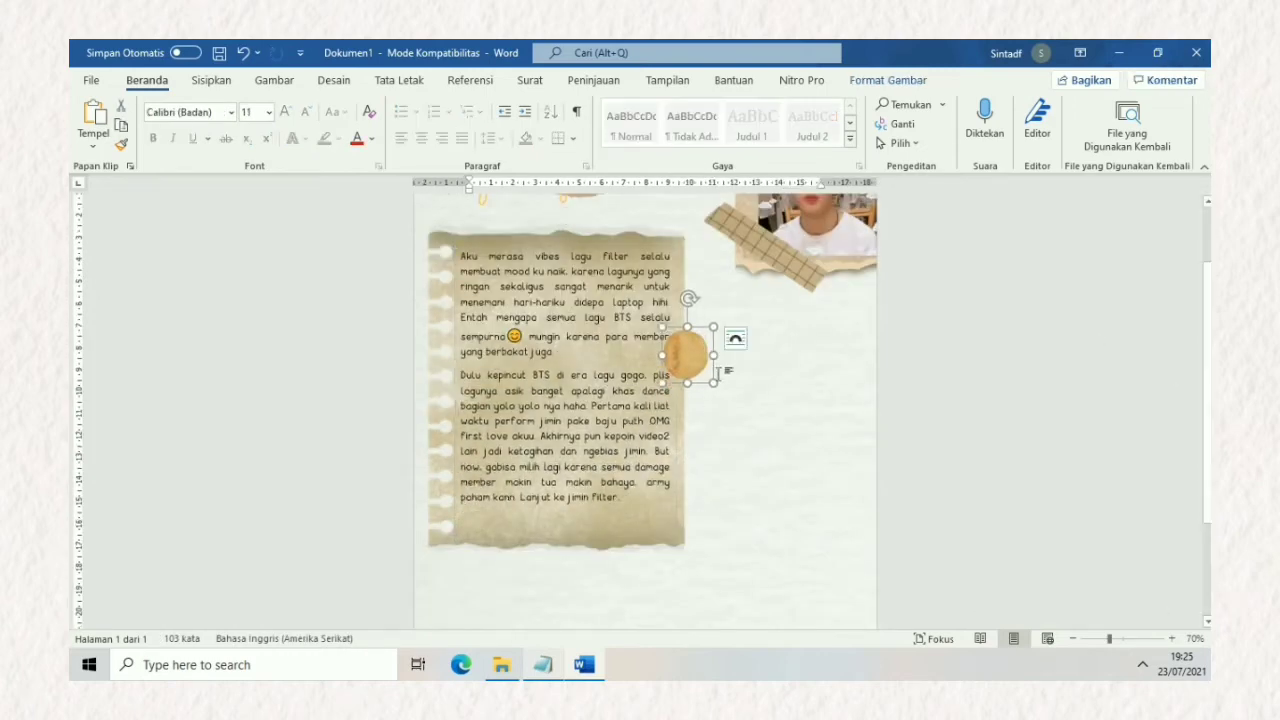
{"action": "left_click_drag", "start_coordinate": [721, 384], "coordinate": [707, 374]}
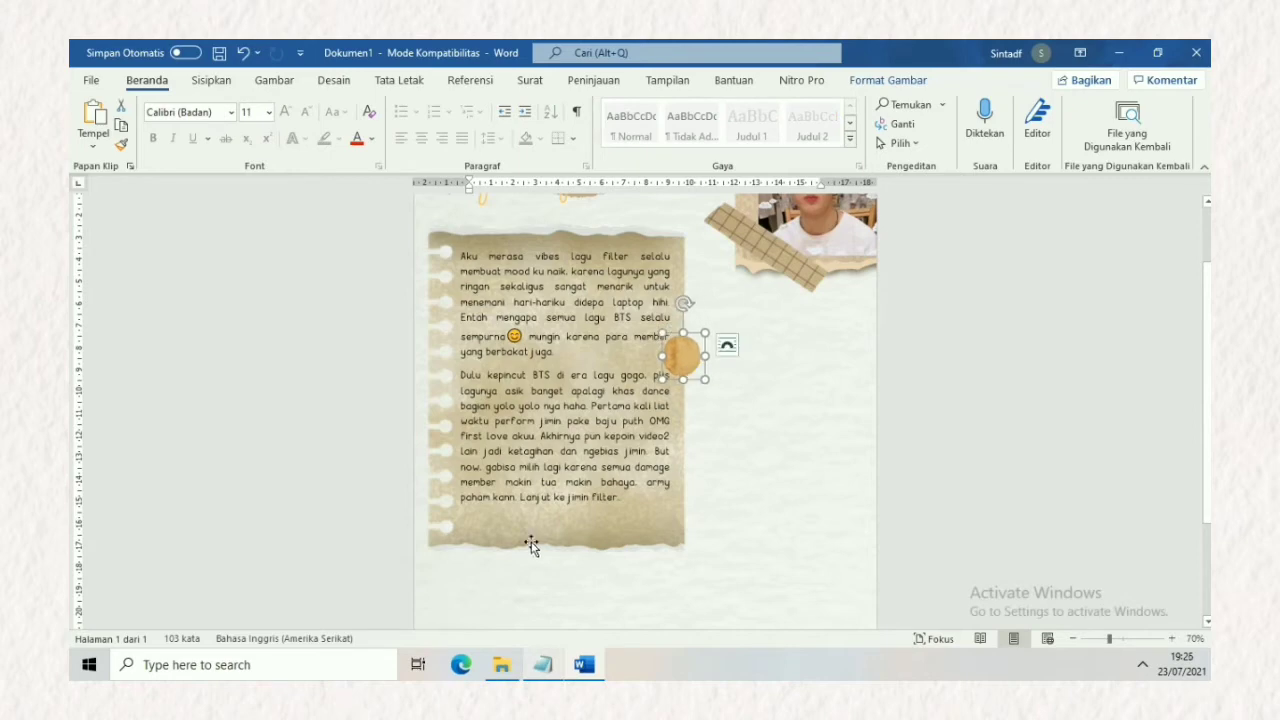
{"action": "left_click", "coordinate": [962, 514]}
{"action": "scroll", "coordinate": [962, 514], "scroll_direction": "up", "scroll_amount": 1}
{"action": "left_click", "coordinate": [211, 80]}
Step: Insert the black-suit PicsArt photo from Local Disk (E:)
{"action": "left_click", "coordinate": [266, 115]}
{"action": "left_click", "coordinate": [287, 185]}
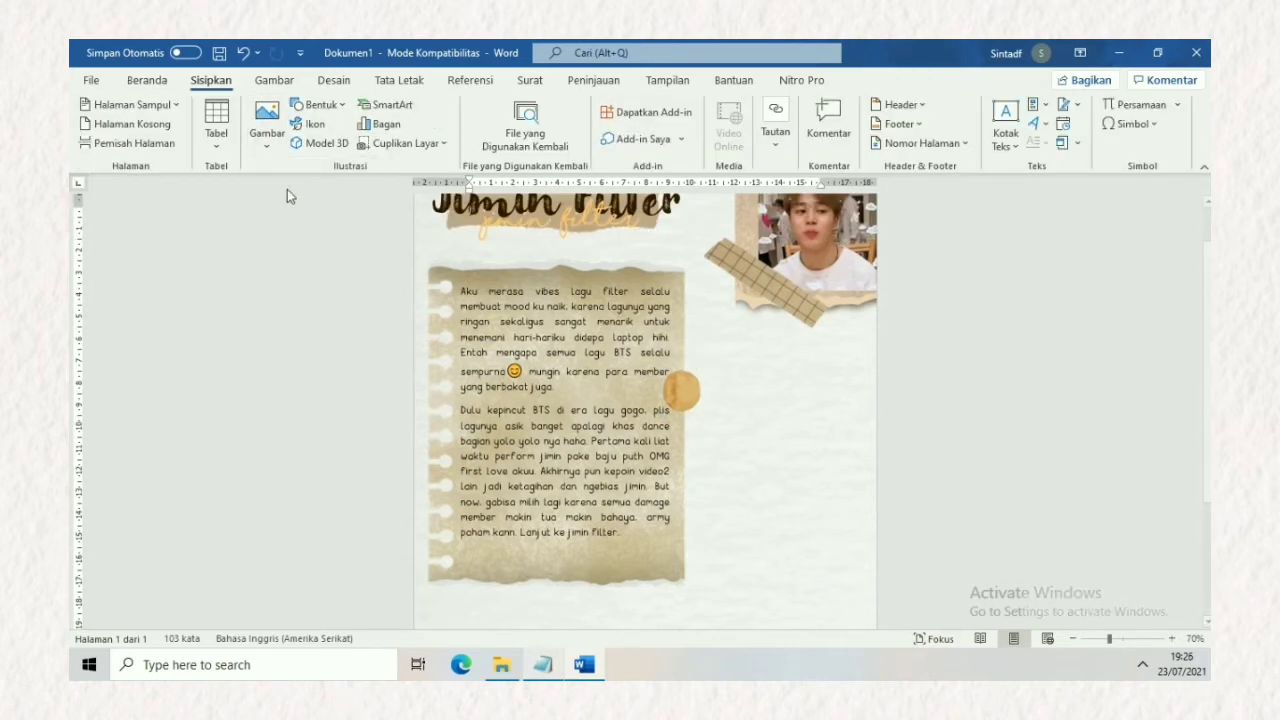
{"action": "left_click", "coordinate": [250, 84]}
{"action": "left_click_drag", "start_coordinate": [626, 165], "coordinate": [626, 325]}
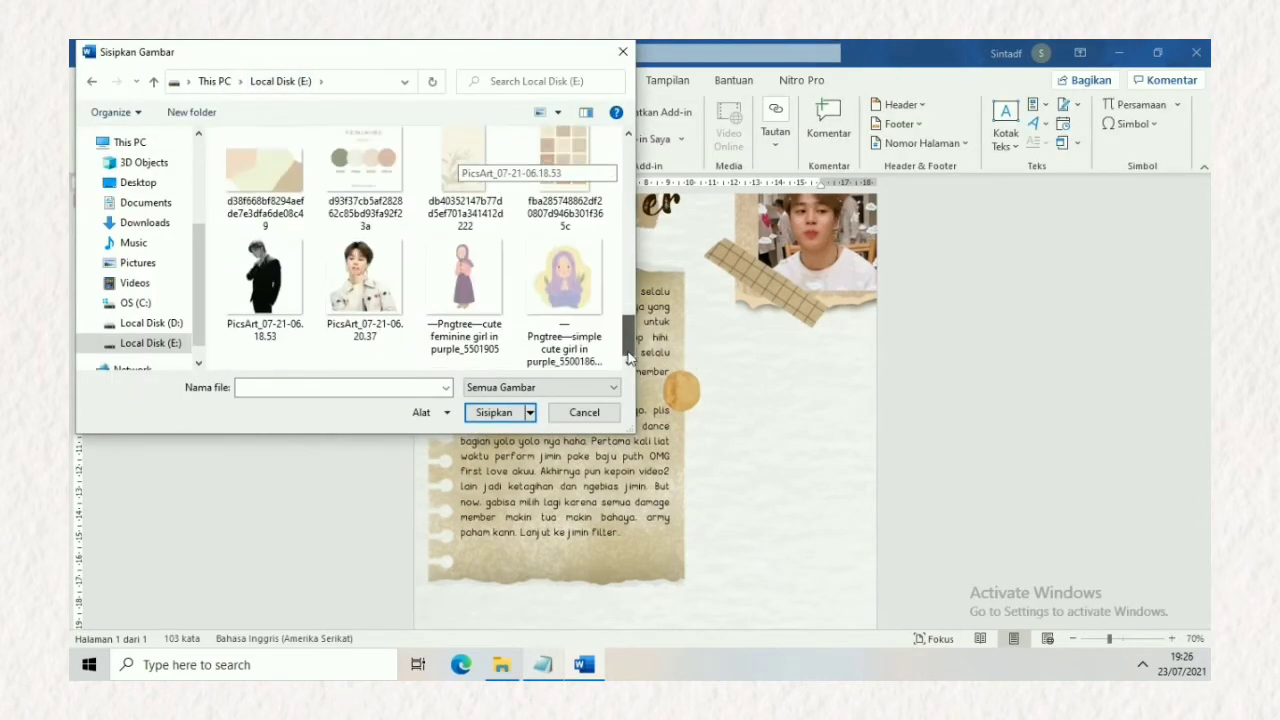
{"action": "left_click", "coordinate": [245, 331]}
{"action": "double_click", "coordinate": [245, 331]}
Step: Set the photo Behind Text, move it below the note and shrink it
{"action": "left_click", "coordinate": [845, 218]}
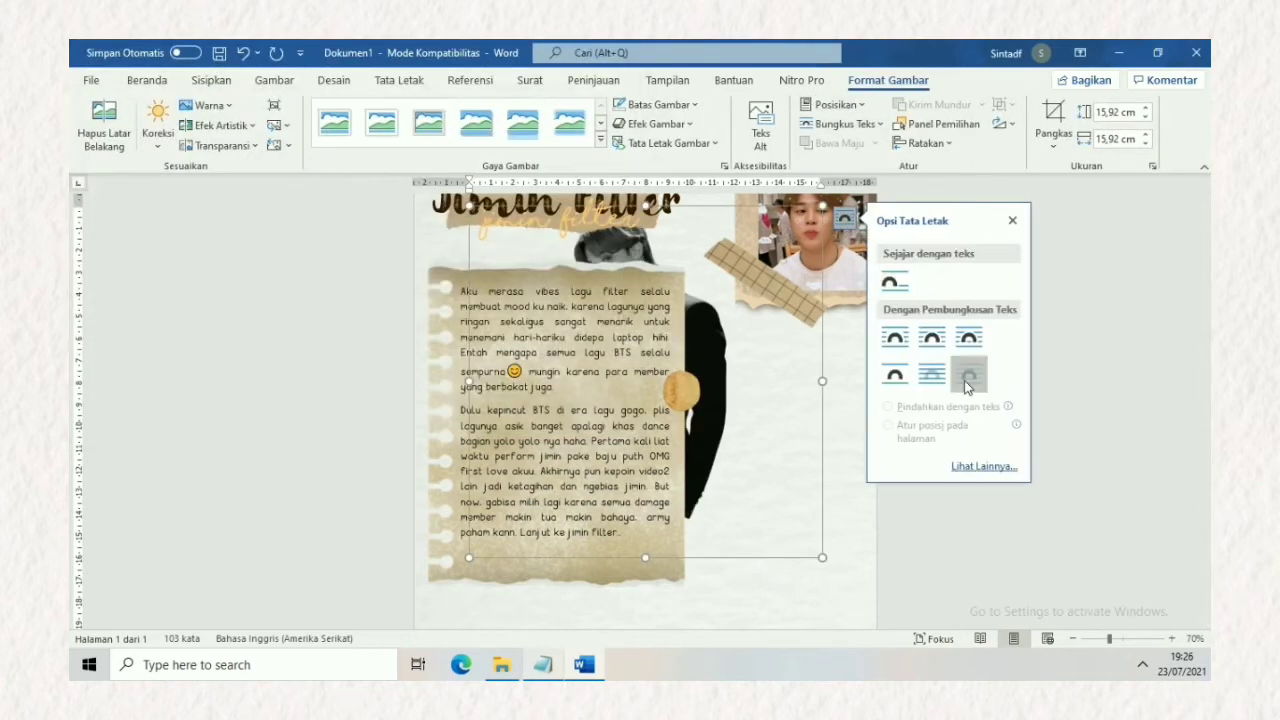
{"action": "left_click", "coordinate": [966, 371]}
{"action": "mouse_move", "coordinate": [698, 279]}
{"action": "left_mouse_down"}
{"action": "mouse_move", "coordinate": [672, 465]}
{"action": "mouse_move", "coordinate": [609, 559]}
{"action": "left_mouse_up"}
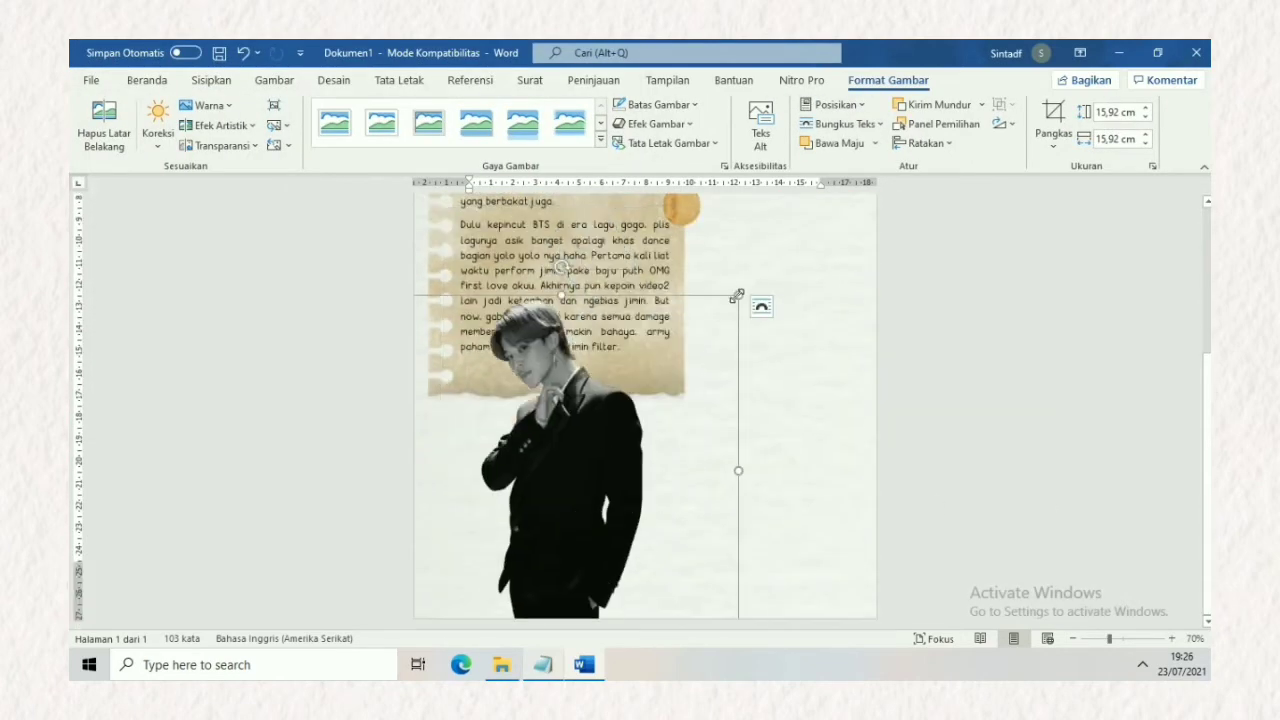
{"action": "left_click_drag", "start_coordinate": [728, 304], "coordinate": [677, 357]}
{"action": "left_click", "coordinate": [979, 386]}
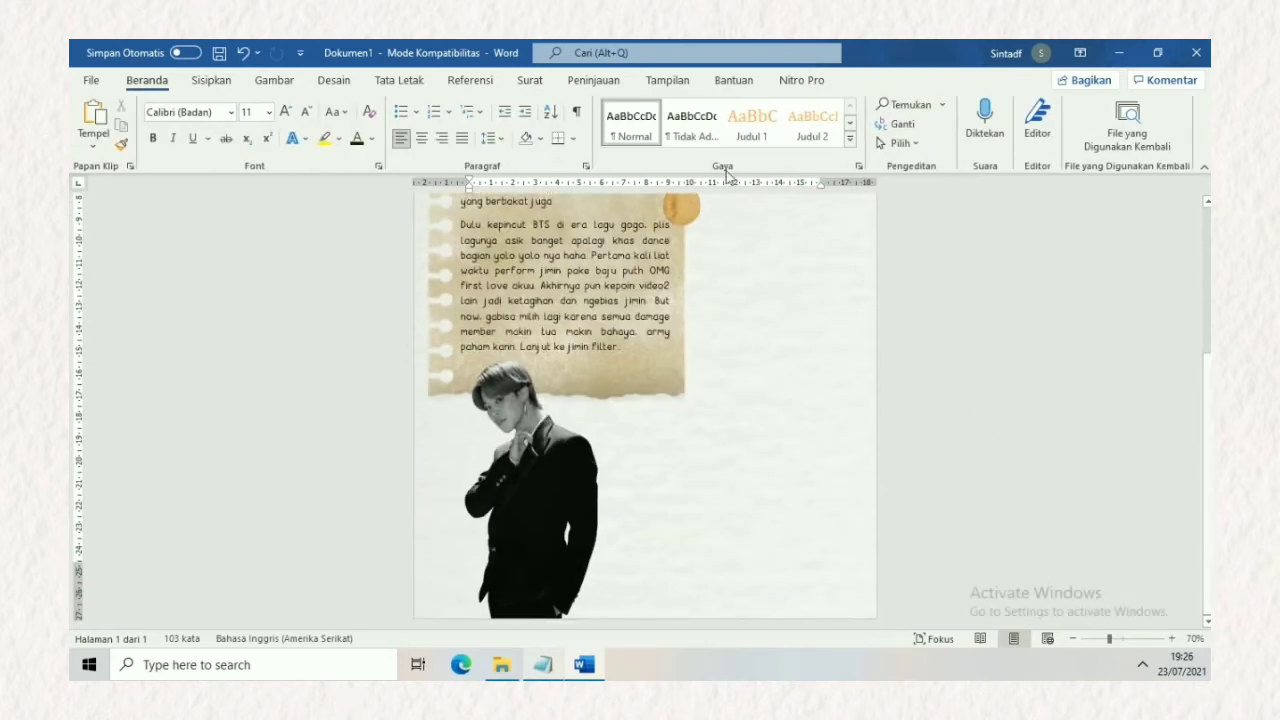
{"action": "left_click", "coordinate": [212, 81]}
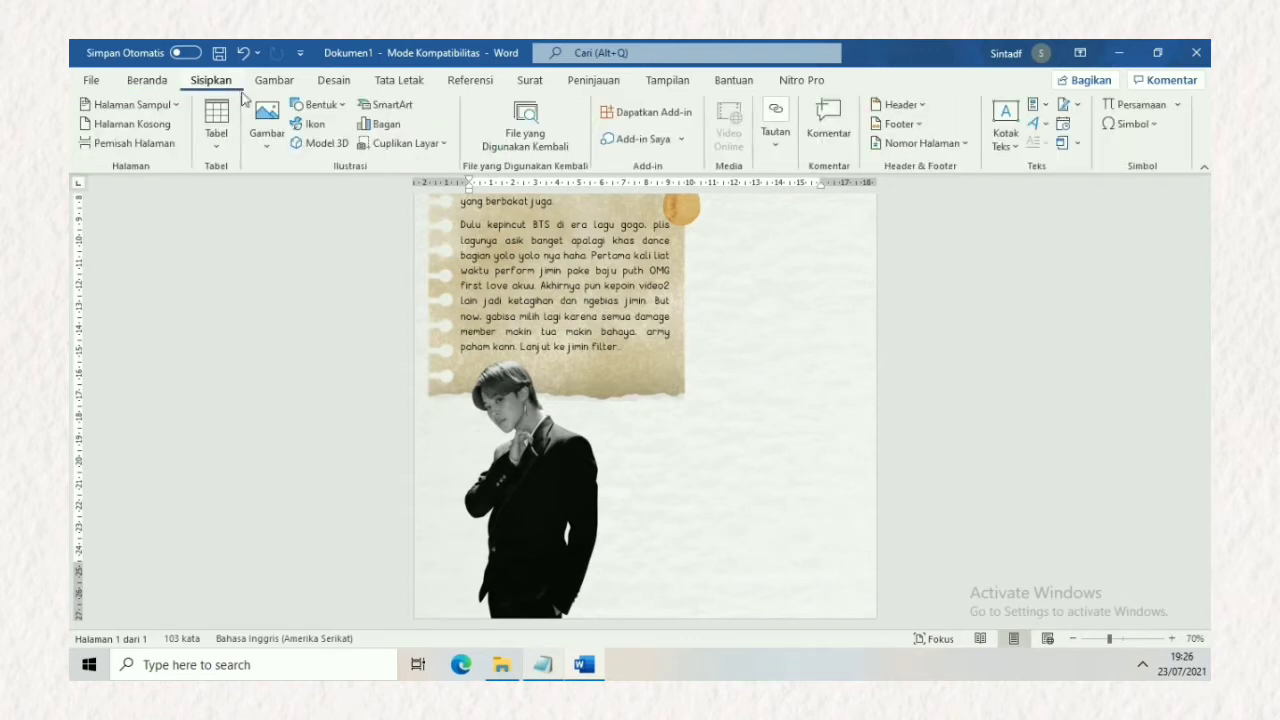
Step: Trace a freeform outline around the black-suit figure, send it backward and fill it light peach
{"action": "left_click", "coordinate": [318, 106]}
{"action": "left_click", "coordinate": [634, 255]}
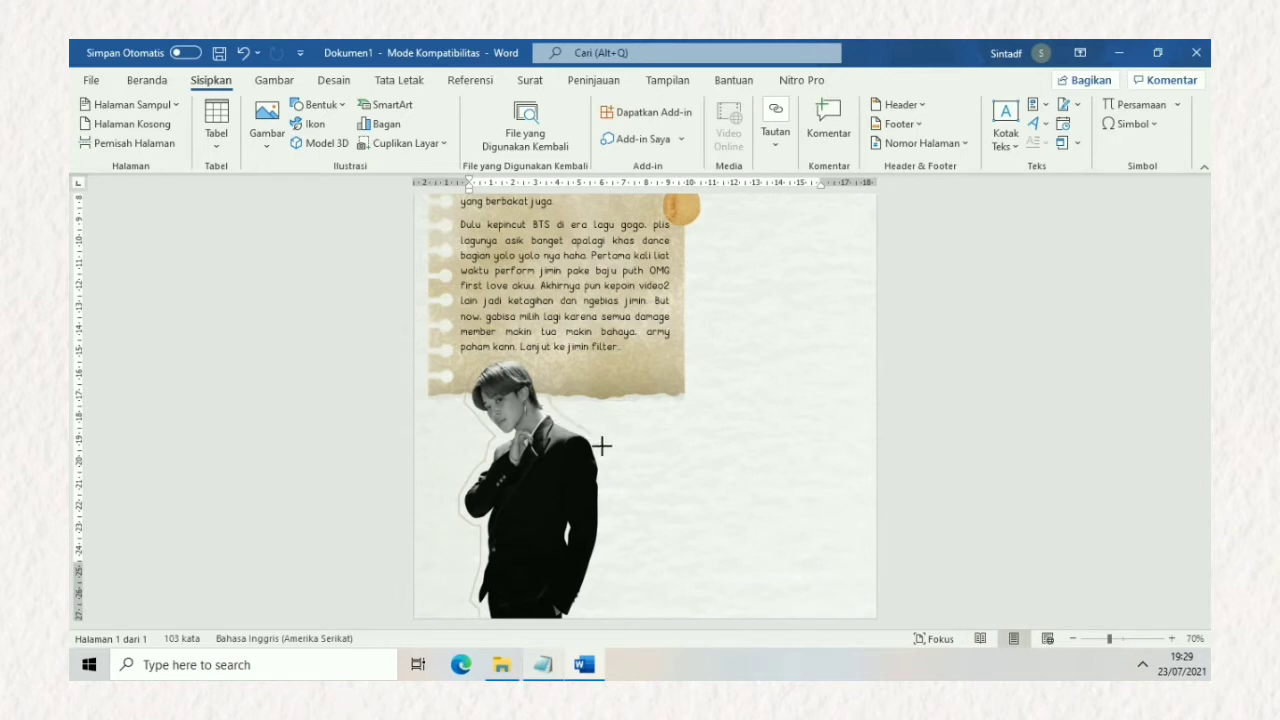
{"action": "left_click", "coordinate": [508, 622]}
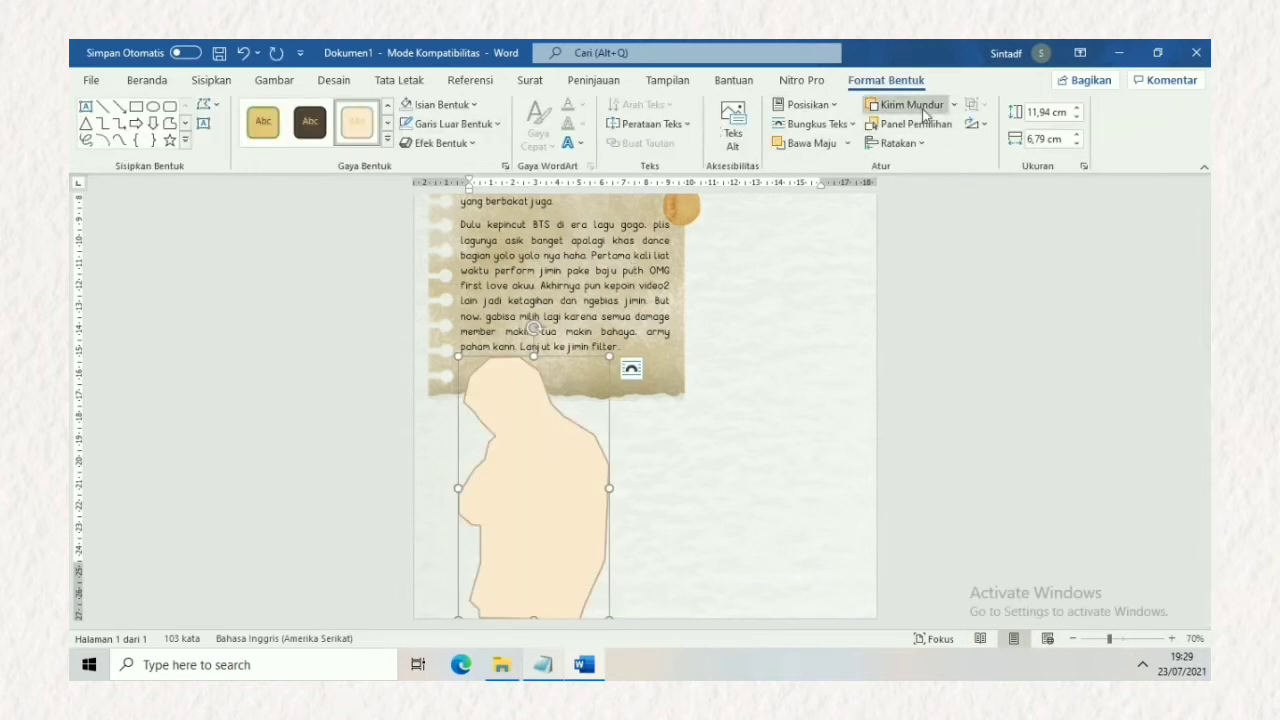
{"action": "left_click", "coordinate": [924, 113]}
{"action": "left_click", "coordinate": [450, 105]}
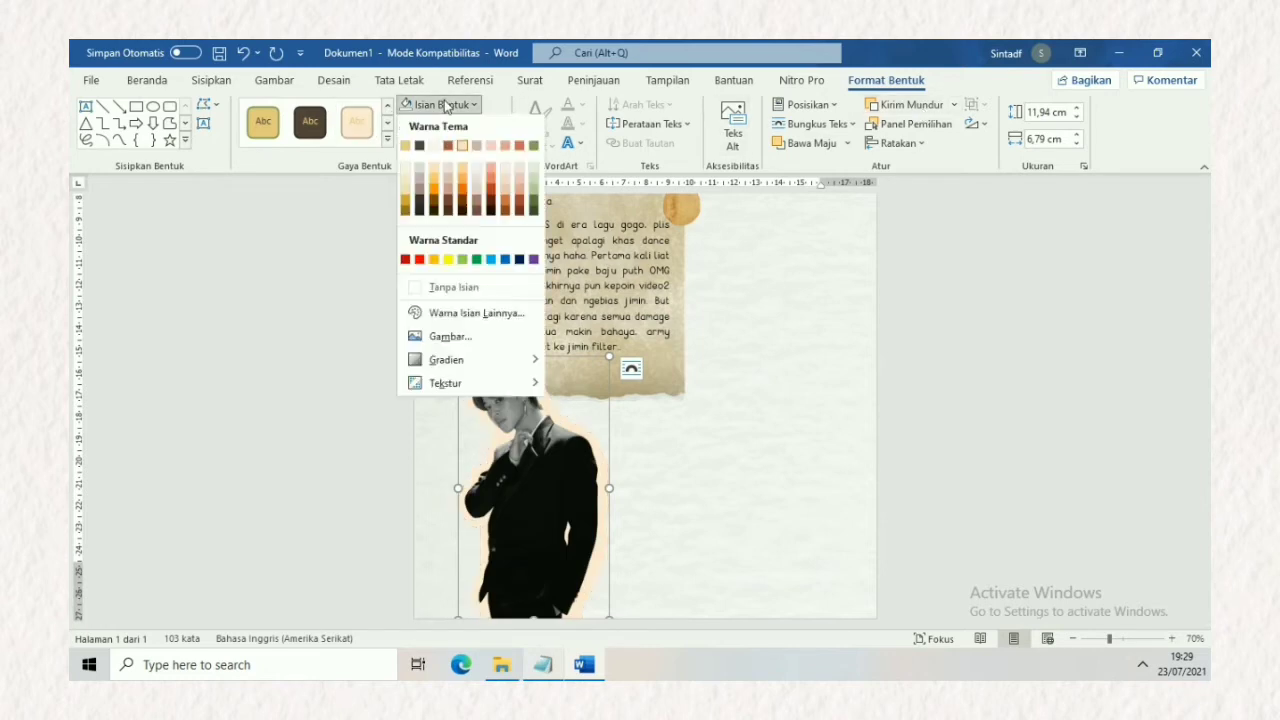
{"action": "left_click", "coordinate": [421, 175]}
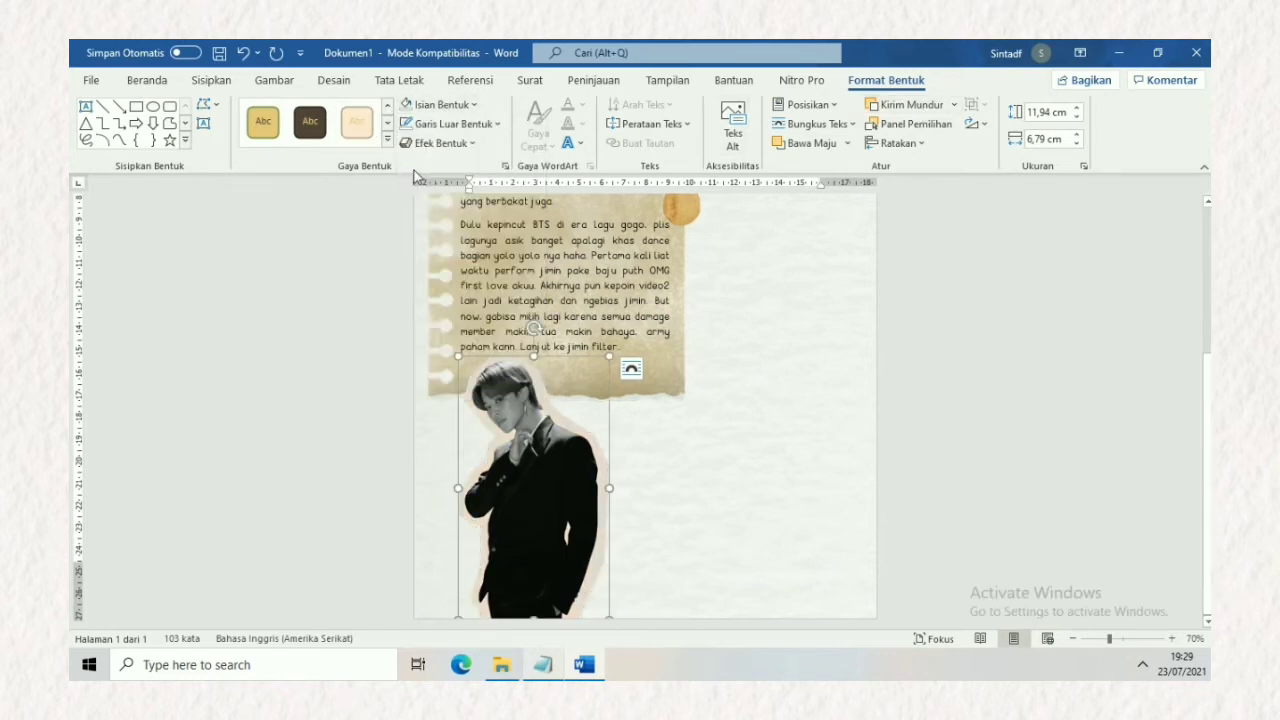
{"action": "left_click", "coordinate": [436, 106]}
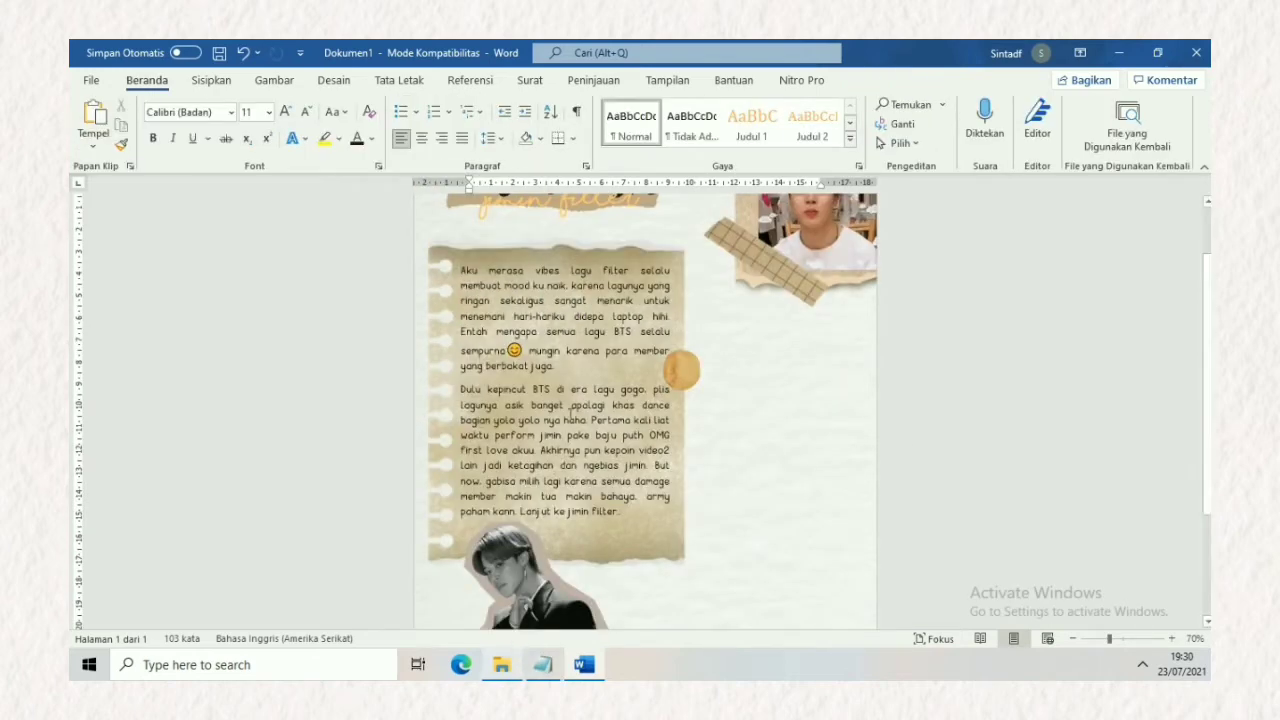
Step: Insert the vintage paper sticker sheet with Square wrapping and move it beside the text
{"action": "left_click", "coordinate": [211, 80]}
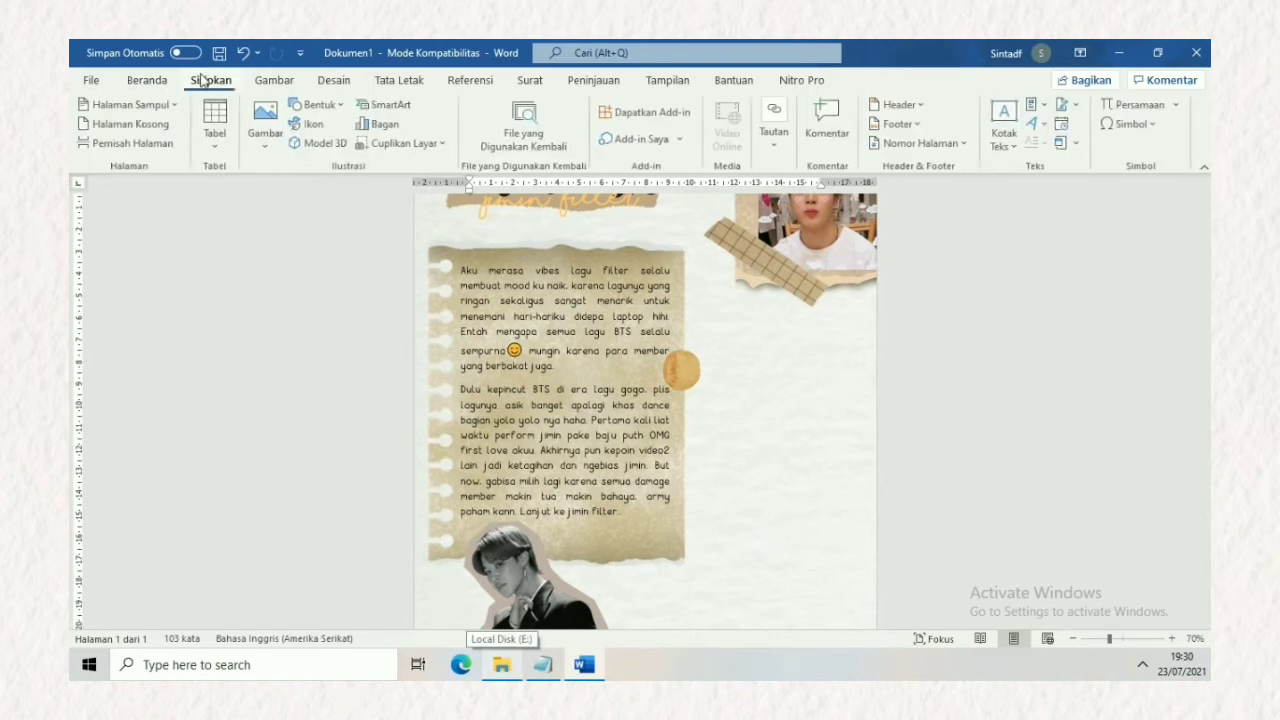
{"action": "left_click", "coordinate": [267, 128]}
{"action": "left_click", "coordinate": [275, 194]}
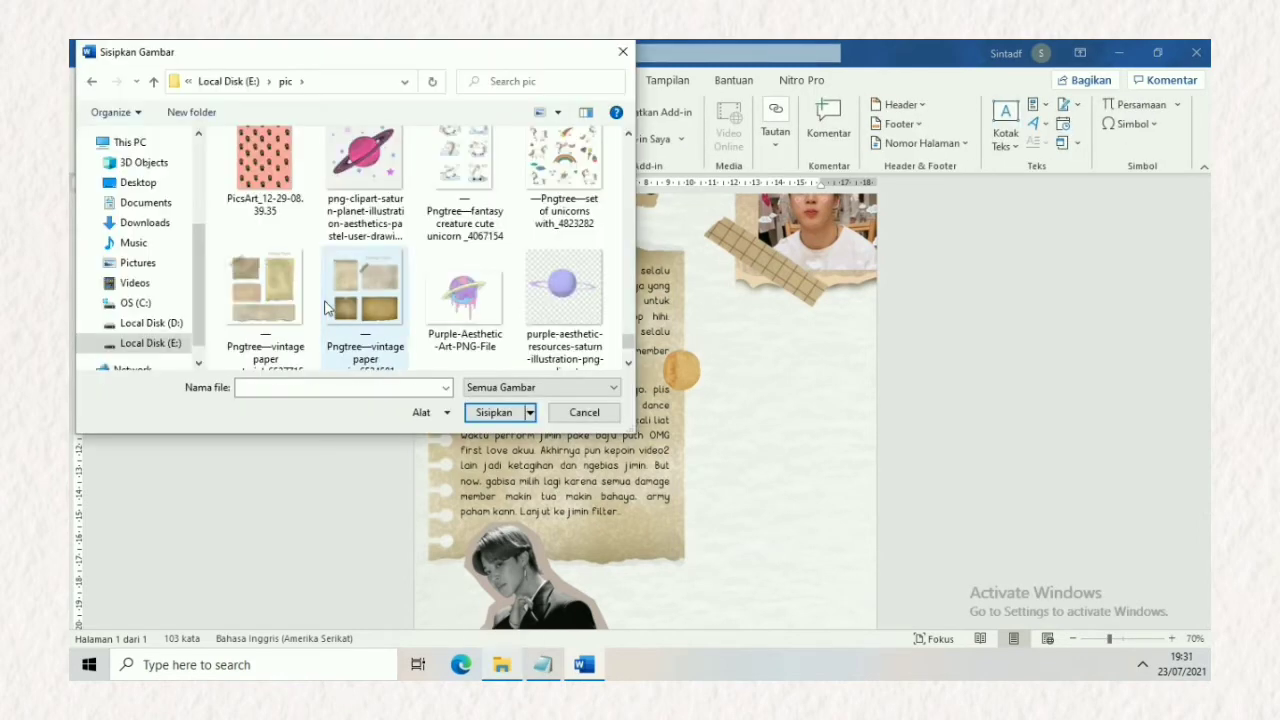
{"action": "left_click", "coordinate": [838, 123]}
{"action": "left_click", "coordinate": [873, 173]}
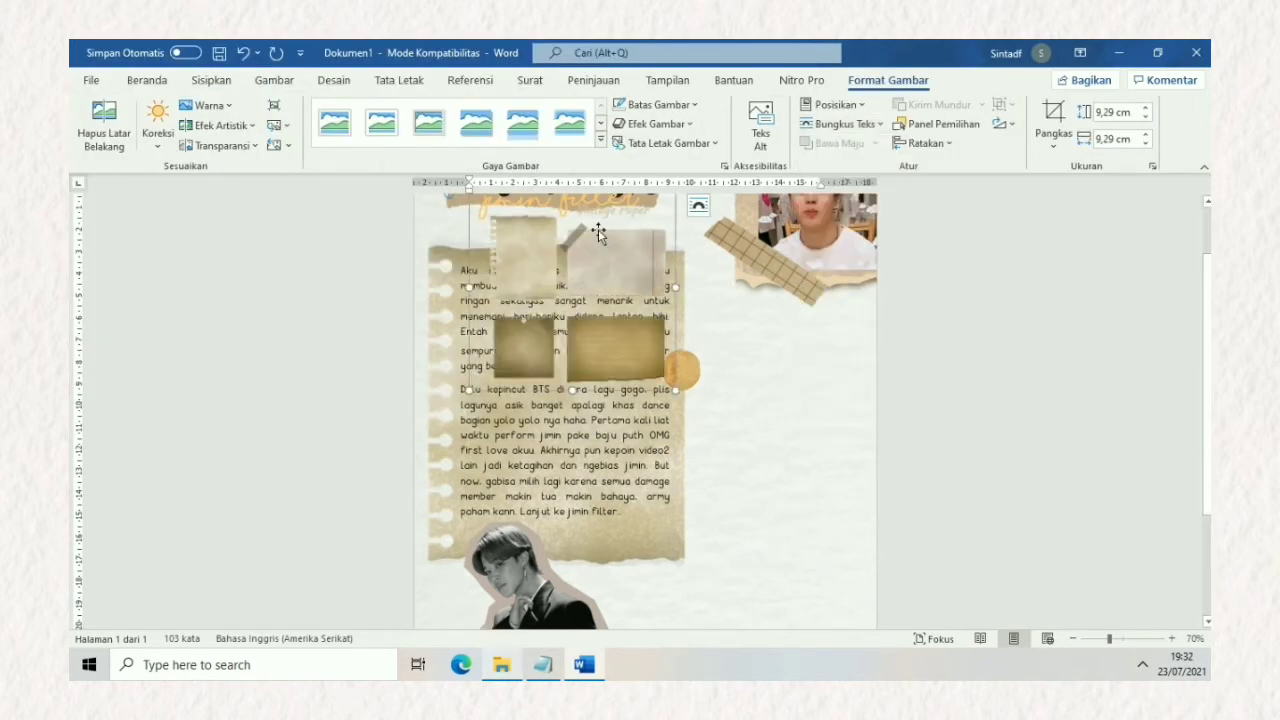
{"action": "mouse_move", "coordinate": [841, 293]}
{"action": "left_mouse_down"}
{"action": "mouse_move", "coordinate": [687, 482]}
{"action": "mouse_move", "coordinate": [731, 434]}
{"action": "left_mouse_up"}
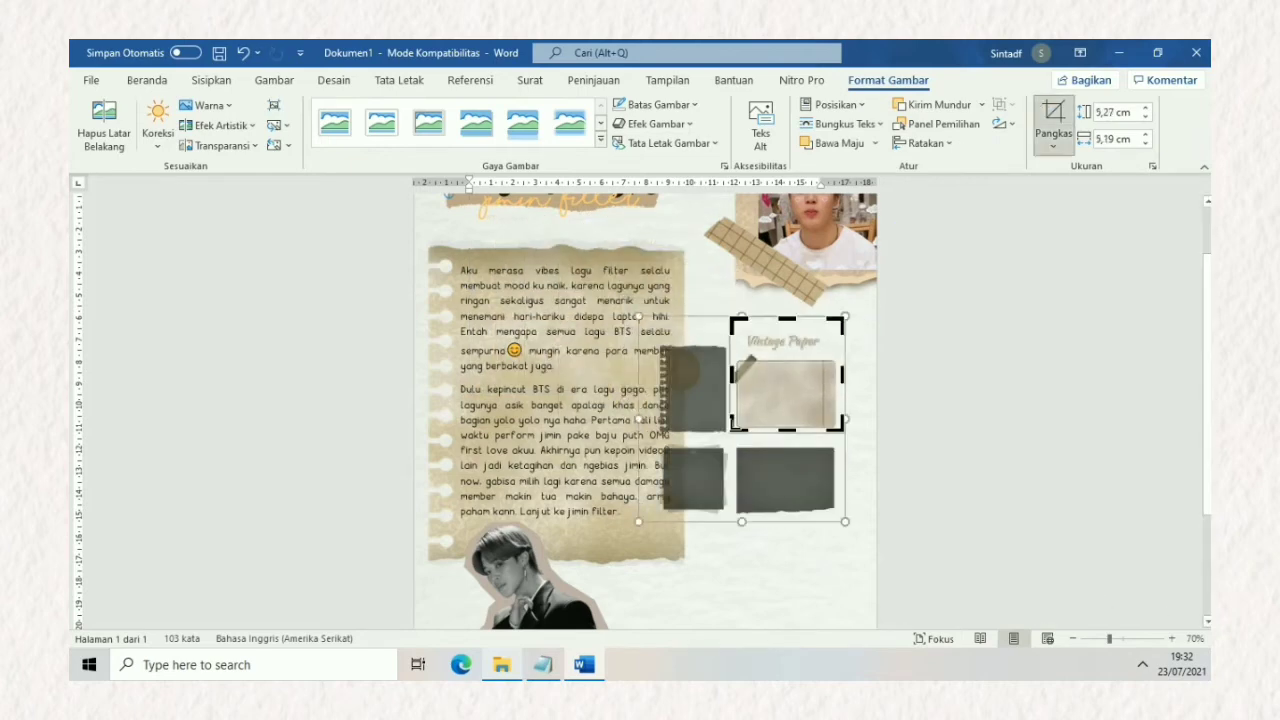
Step: Crop to one taped paper piece, rotate left 90°, and enlarge it along the right side
{"action": "left_click_drag", "start_coordinate": [788, 320], "coordinate": [786, 342]}
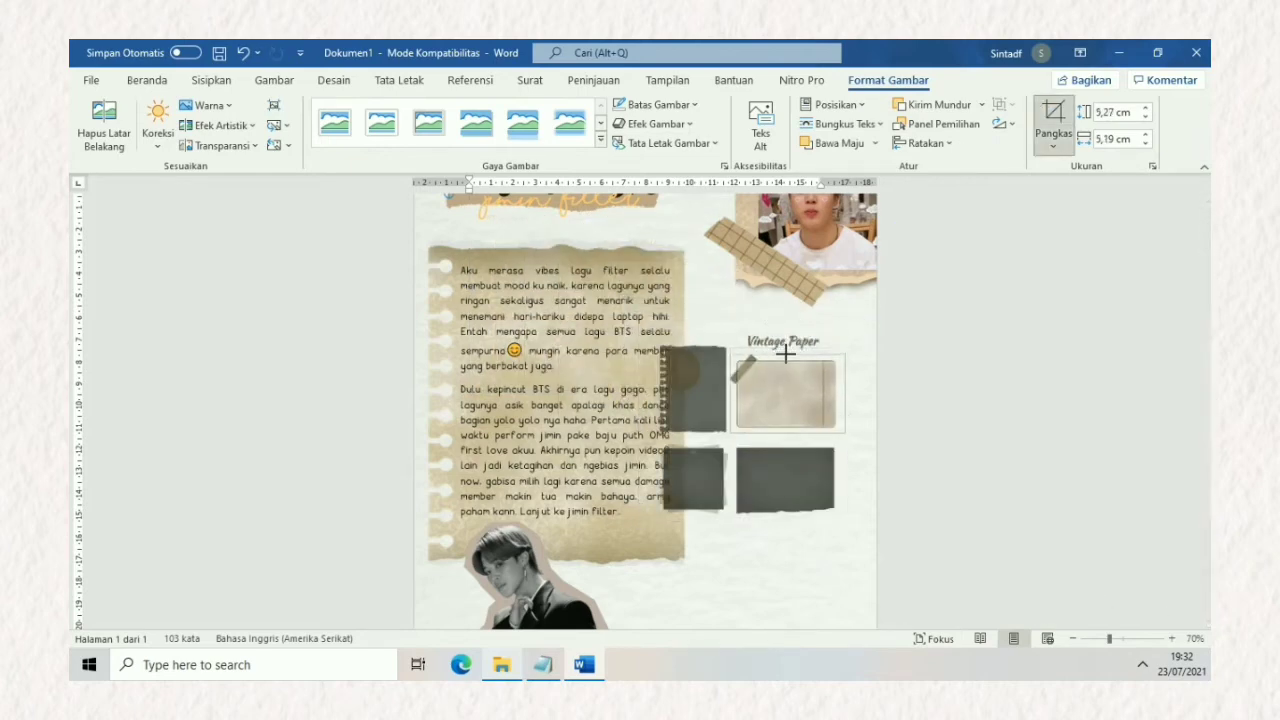
{"action": "left_click", "coordinate": [1053, 115]}
{"action": "left_click", "coordinate": [1005, 124]}
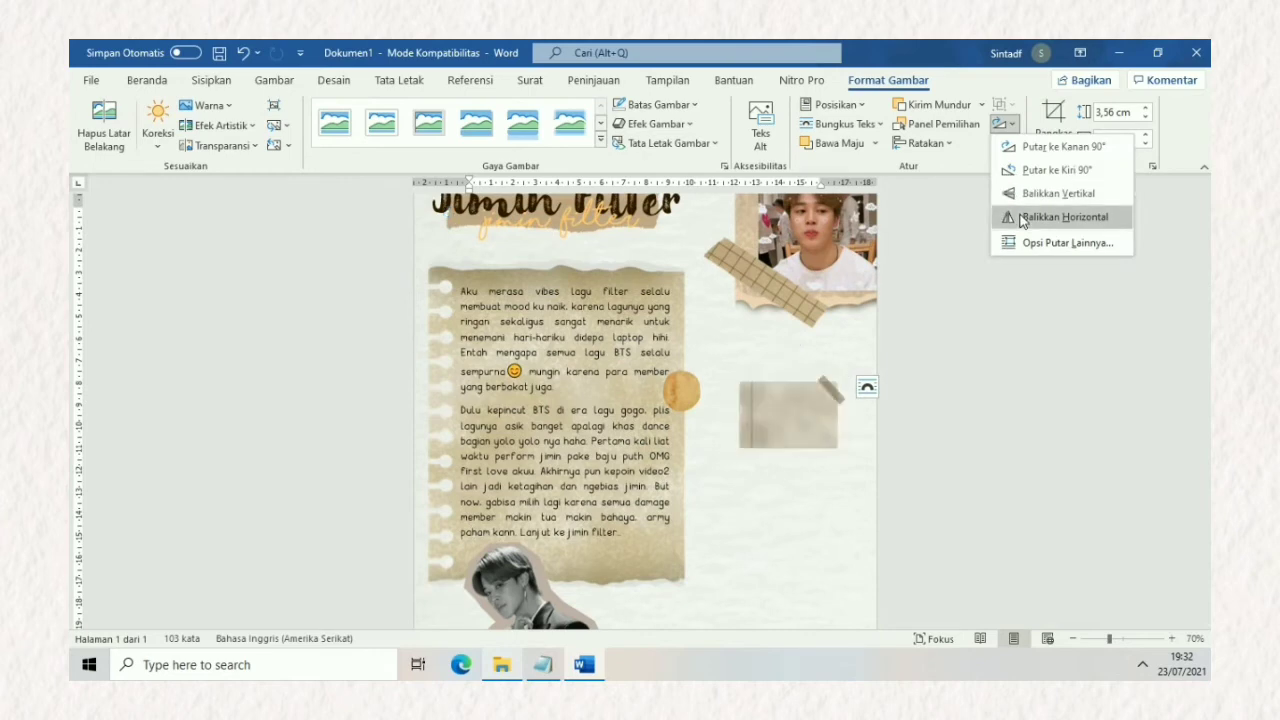
{"action": "left_click", "coordinate": [1008, 172]}
{"action": "left_click_drag", "start_coordinate": [745, 416], "coordinate": [711, 566]}
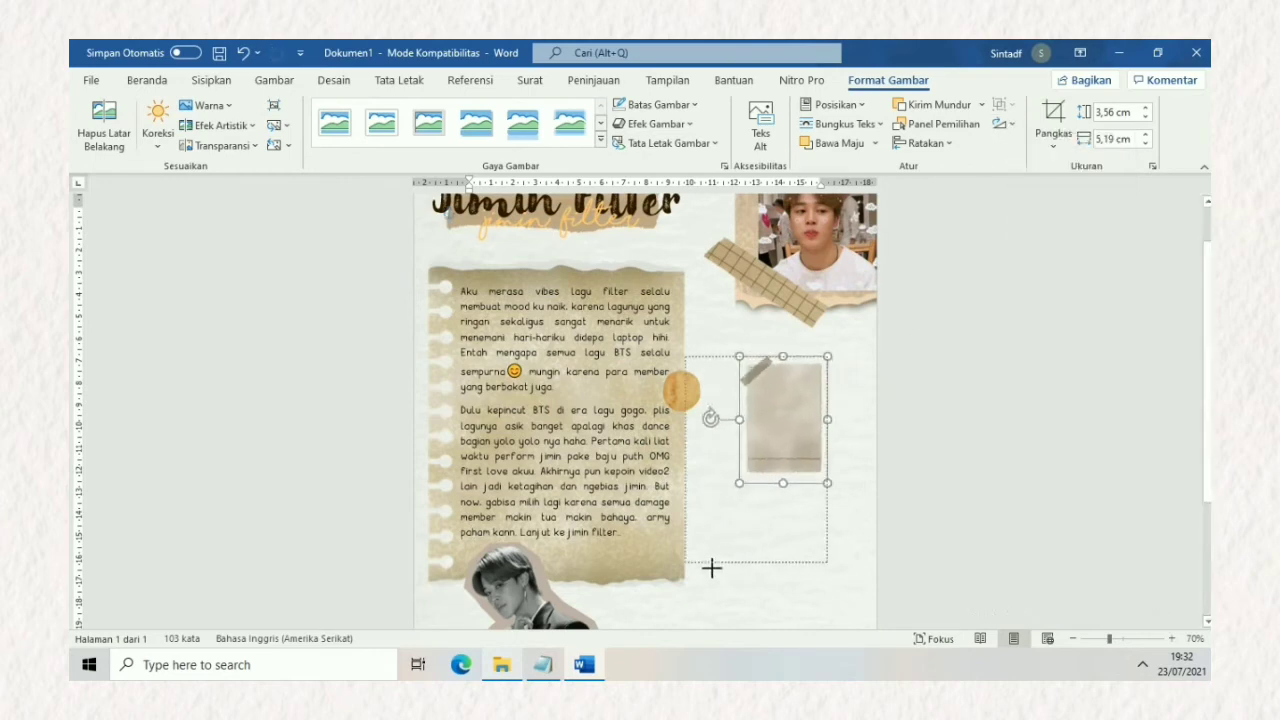
{"action": "scroll", "coordinate": [777, 471], "scroll_direction": "up", "scroll_amount": 1}
{"action": "scroll", "coordinate": [676, 511], "scroll_direction": "down", "scroll_amount": 3}
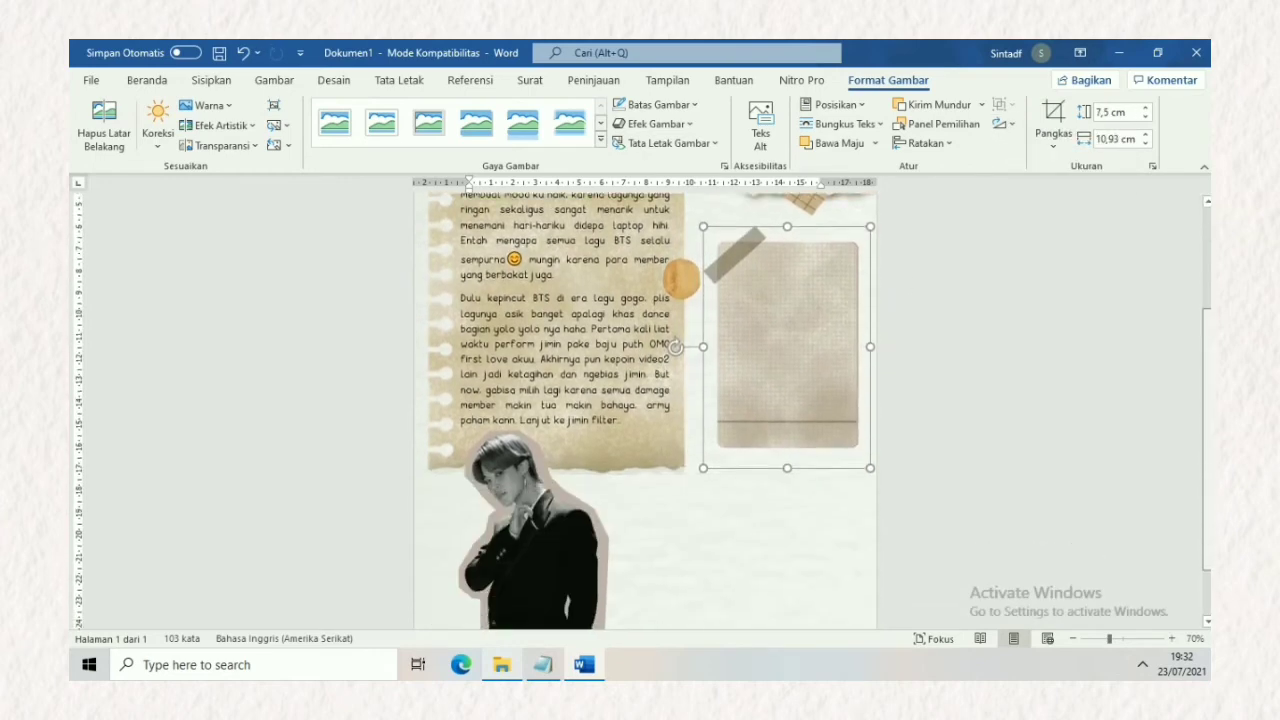
{"action": "left_click_drag", "start_coordinate": [678, 340], "coordinate": [929, 380]}
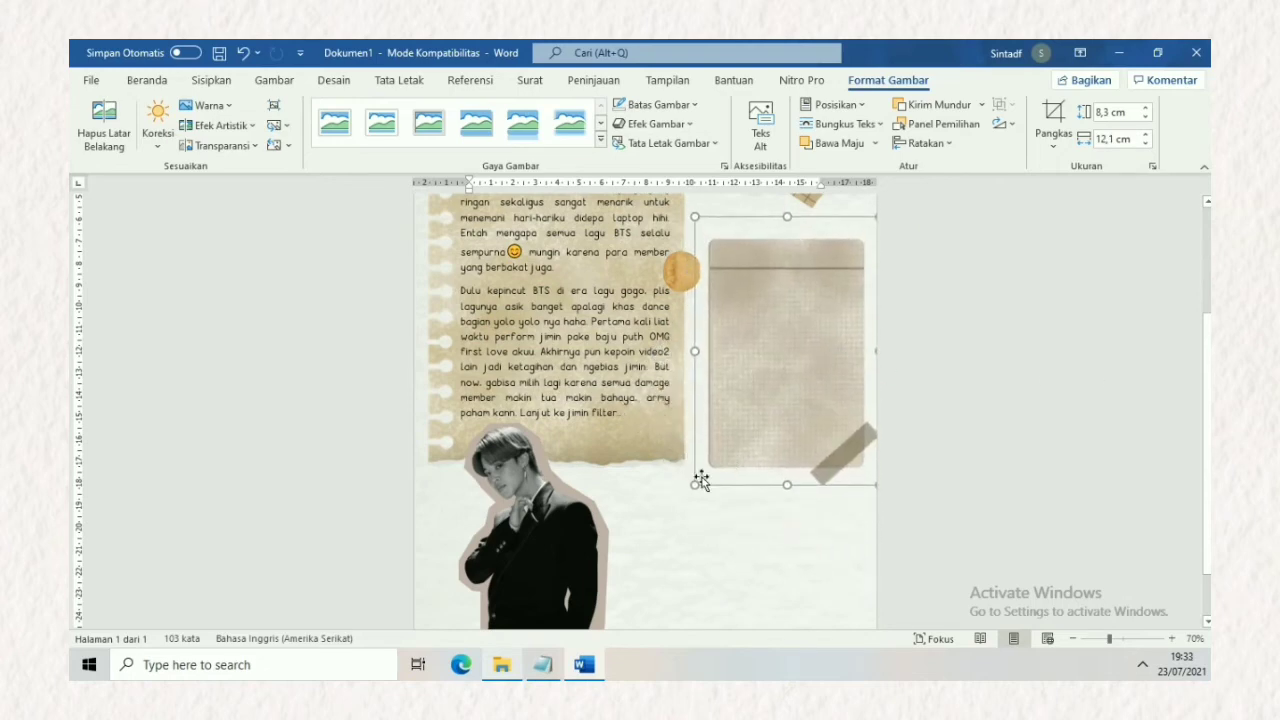
{"action": "left_click_drag", "start_coordinate": [700, 480], "coordinate": [729, 429]}
Step: Insert the orange-haired photo In Front of Text, shrunk onto the paper note
{"action": "left_click", "coordinate": [211, 82]}
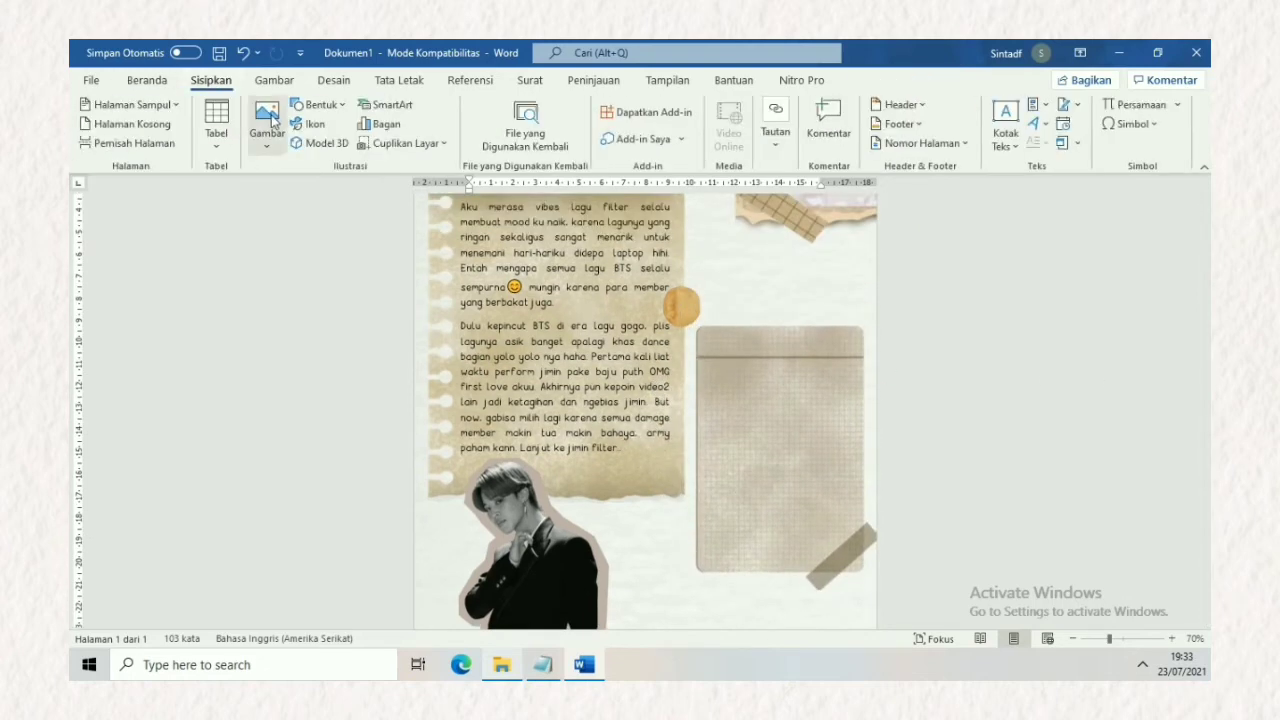
{"action": "left_click", "coordinate": [270, 125]}
{"action": "left_click", "coordinate": [300, 194]}
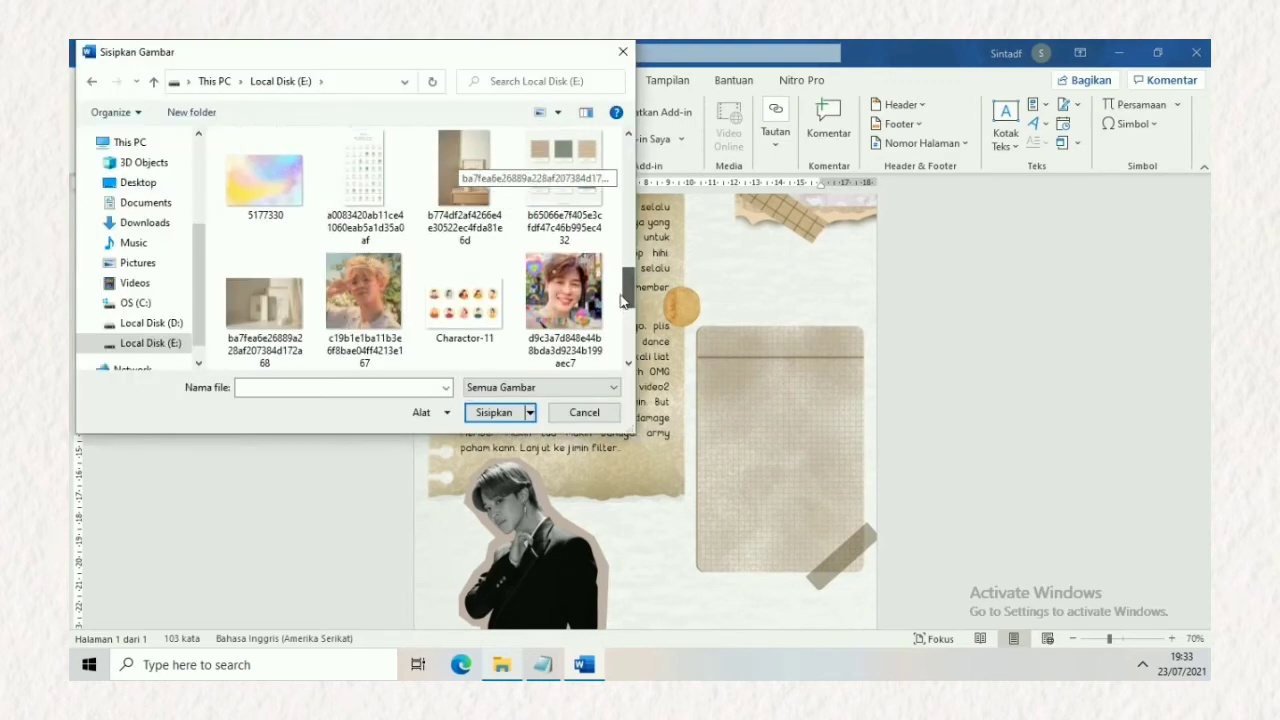
{"action": "double_click", "coordinate": [408, 295]}
{"action": "left_click", "coordinate": [838, 204]}
{"action": "left_click", "coordinate": [969, 363]}
{"action": "mouse_move", "coordinate": [469, 475]}
{"action": "left_mouse_down"}
{"action": "mouse_move", "coordinate": [726, 246]}
{"action": "mouse_move", "coordinate": [725, 373]}
{"action": "left_mouse_up"}
Step: Make the tilted tape strip slightly smaller
{"action": "left_click", "coordinate": [770, 252]}
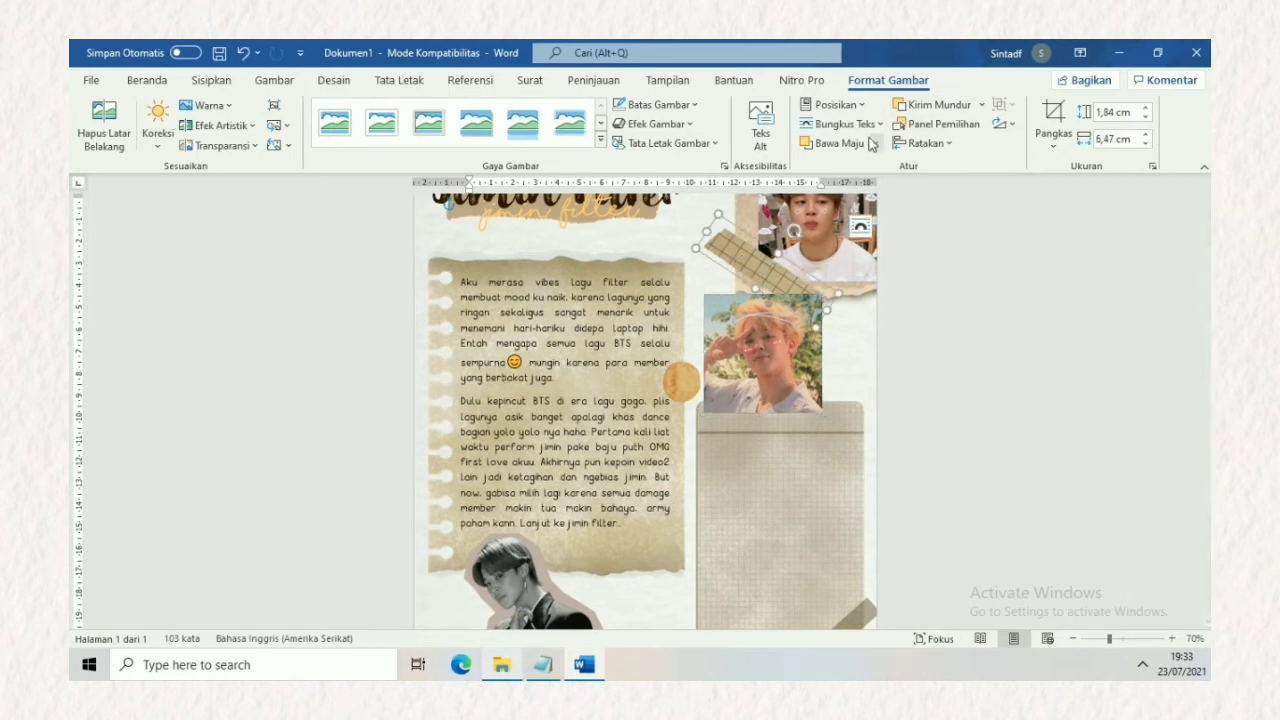
{"action": "left_click", "coordinate": [873, 143]}
{"action": "left_click", "coordinate": [600, 450]}
{"action": "left_click", "coordinate": [781, 270]}
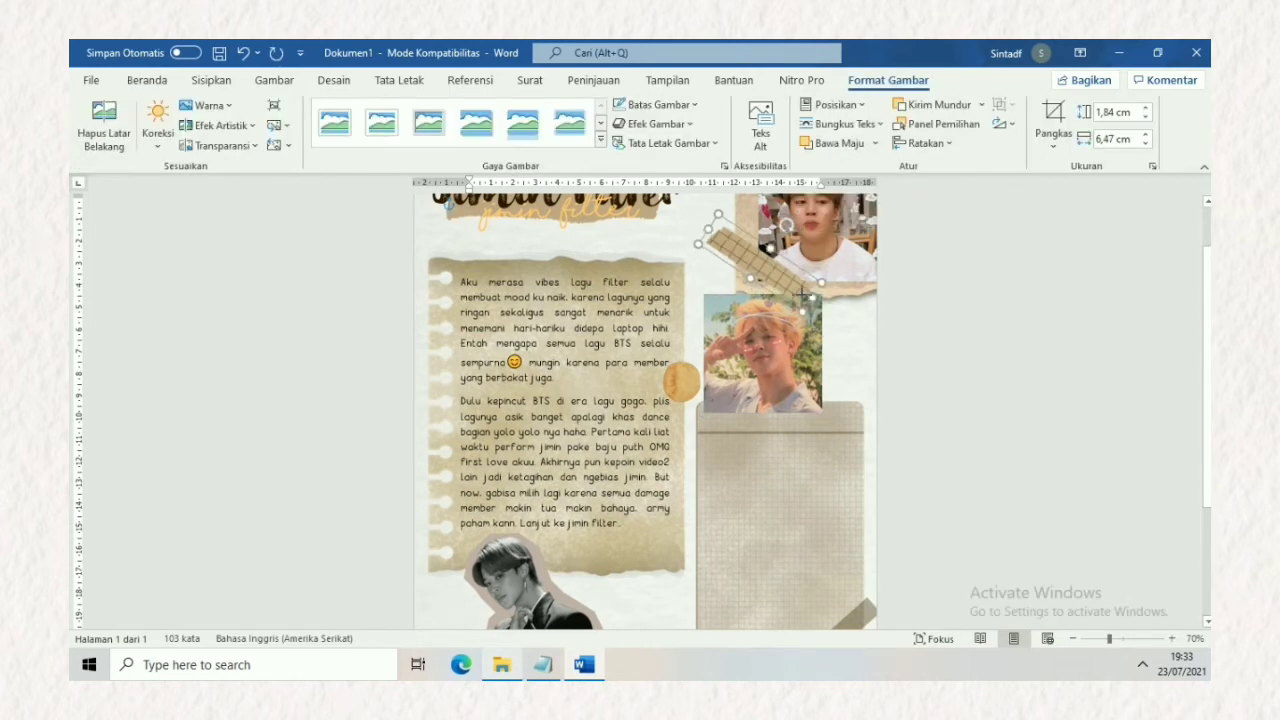
{"action": "left_click_drag", "start_coordinate": [836, 295], "coordinate": [781, 289]}
Step: Shrink the orange-haired photo a little and nudge it down onto the paper note
{"action": "left_click", "coordinate": [781, 300]}
{"action": "left_click_drag", "start_coordinate": [822, 412], "coordinate": [809, 400]}
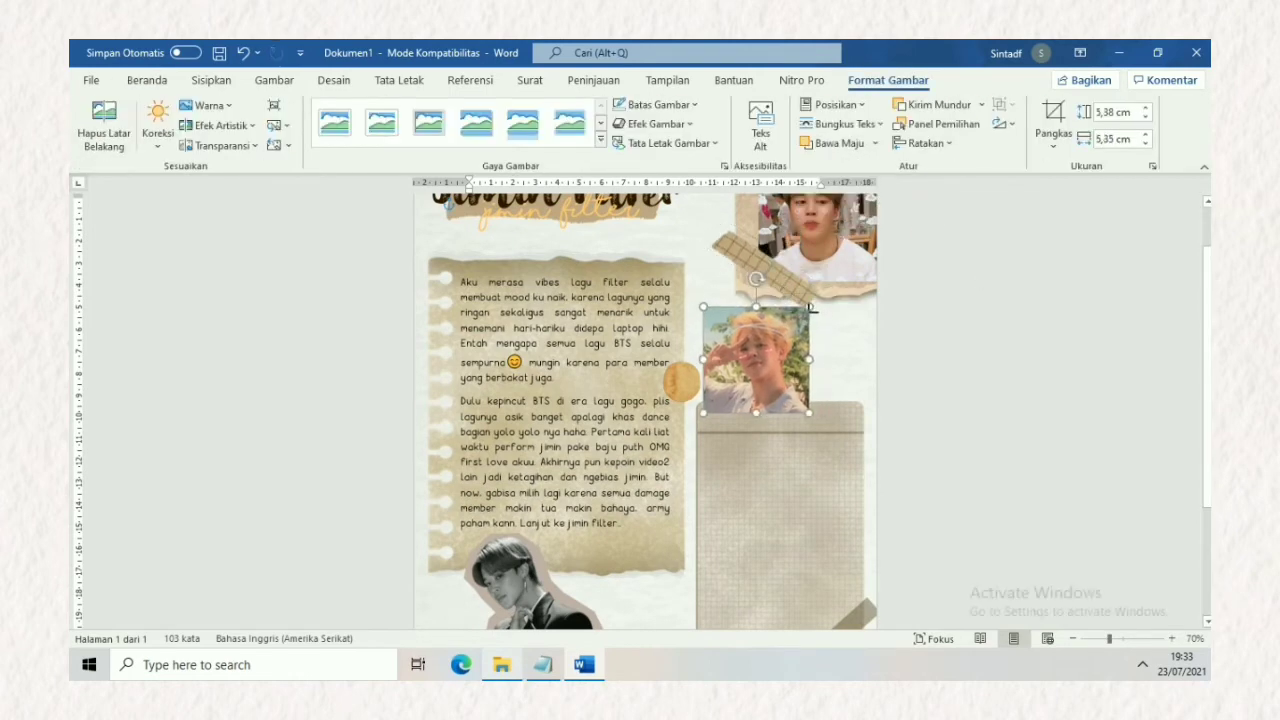
{"action": "left_click_drag", "start_coordinate": [779, 331], "coordinate": [772, 368]}
{"action": "left_click", "coordinate": [822, 343]}
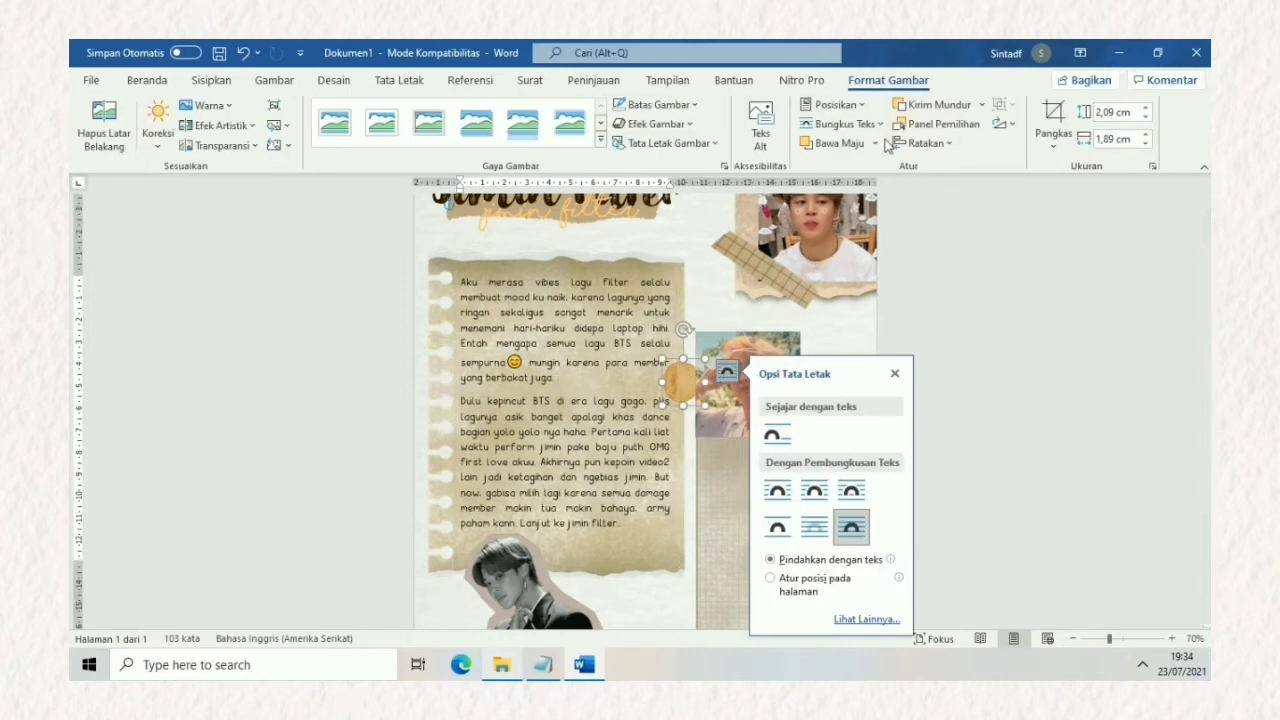
{"action": "left_click", "coordinate": [928, 305]}
{"action": "left_click_drag", "start_coordinate": [785, 389], "coordinate": [783, 405]}
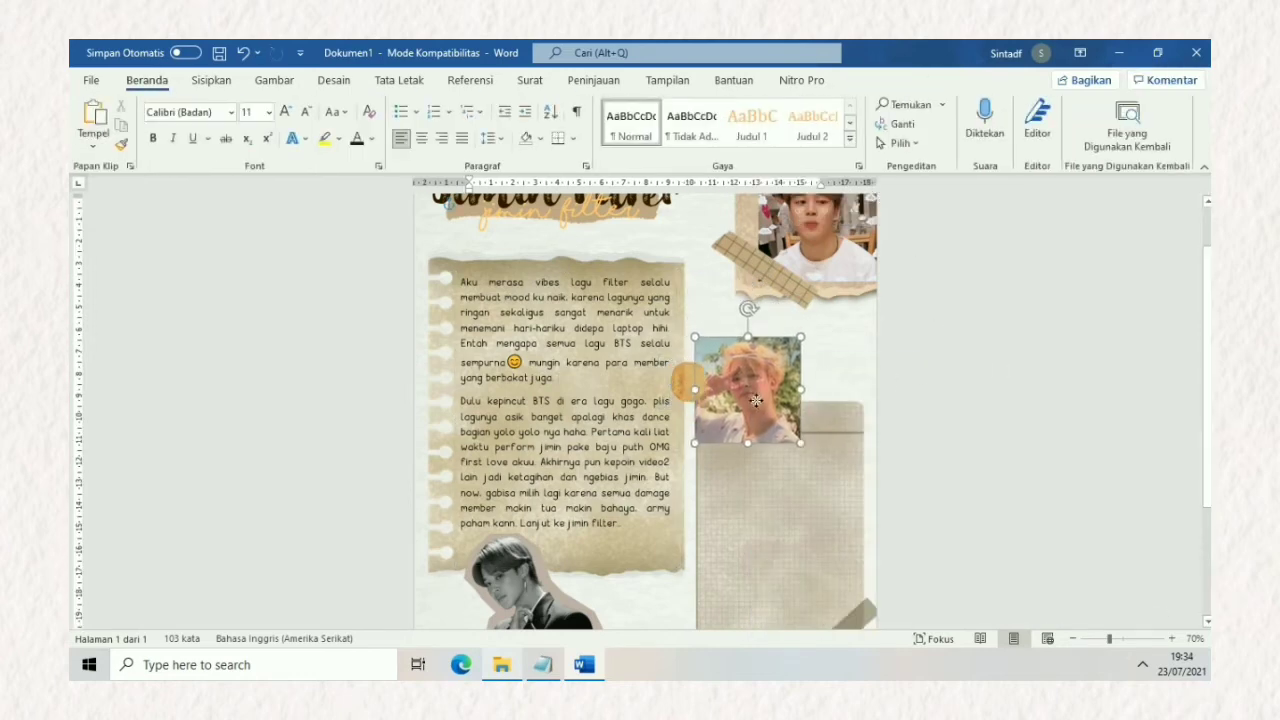
Step: Paste a sunflower sticker onto the photo's tape and adjust its crop
{"action": "key", "text": "ctrl+v"}
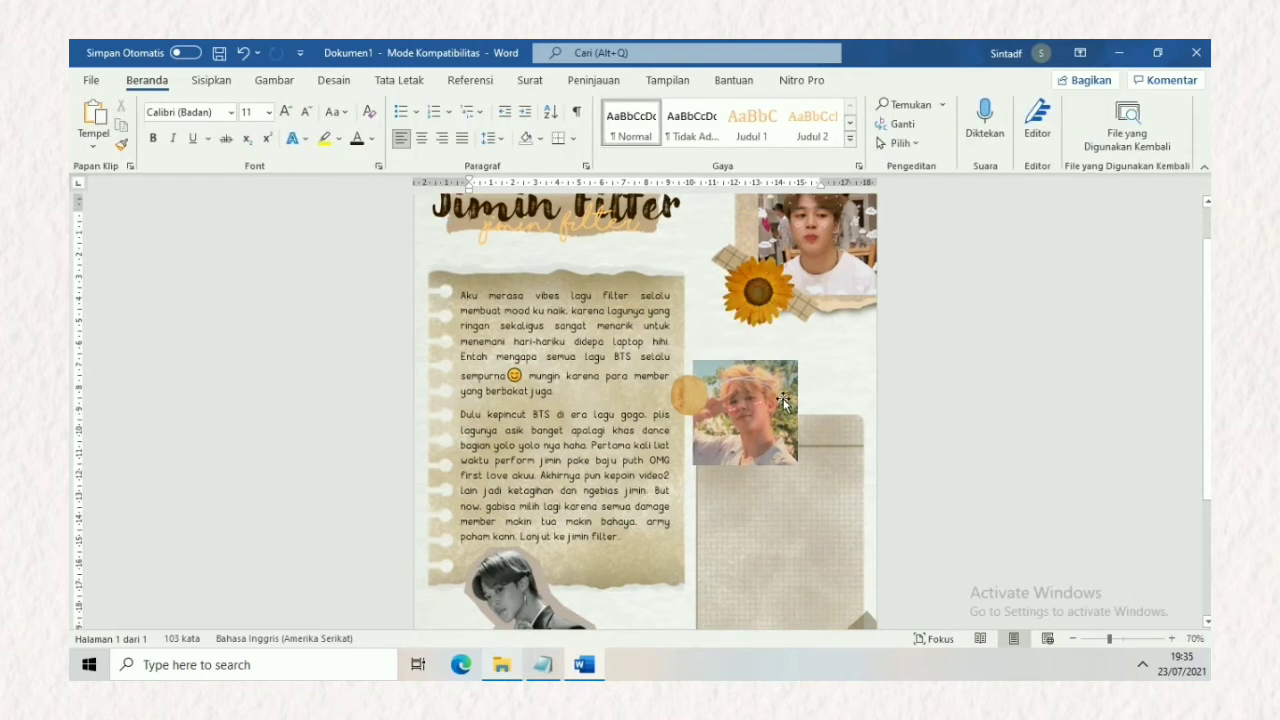
{"action": "left_click_drag", "start_coordinate": [797, 298], "coordinate": [745, 368]}
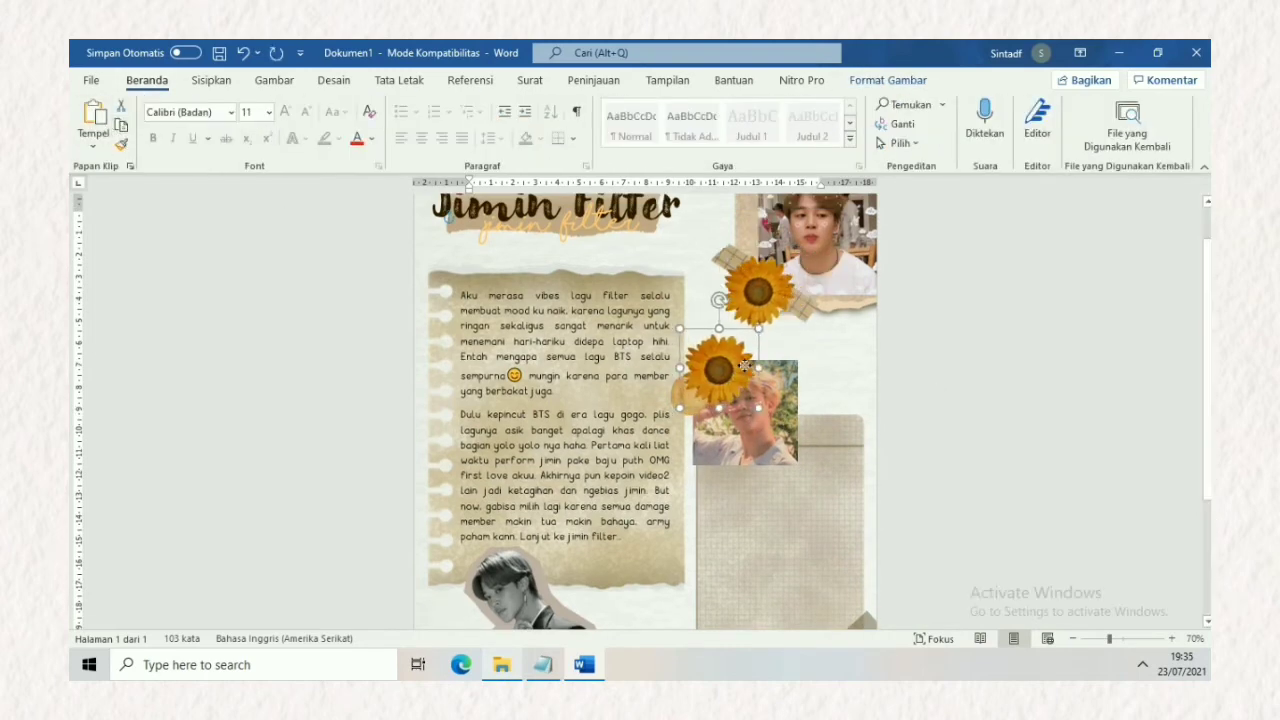
{"action": "left_click", "coordinate": [888, 80]}
{"action": "left_click", "coordinate": [1053, 120]}
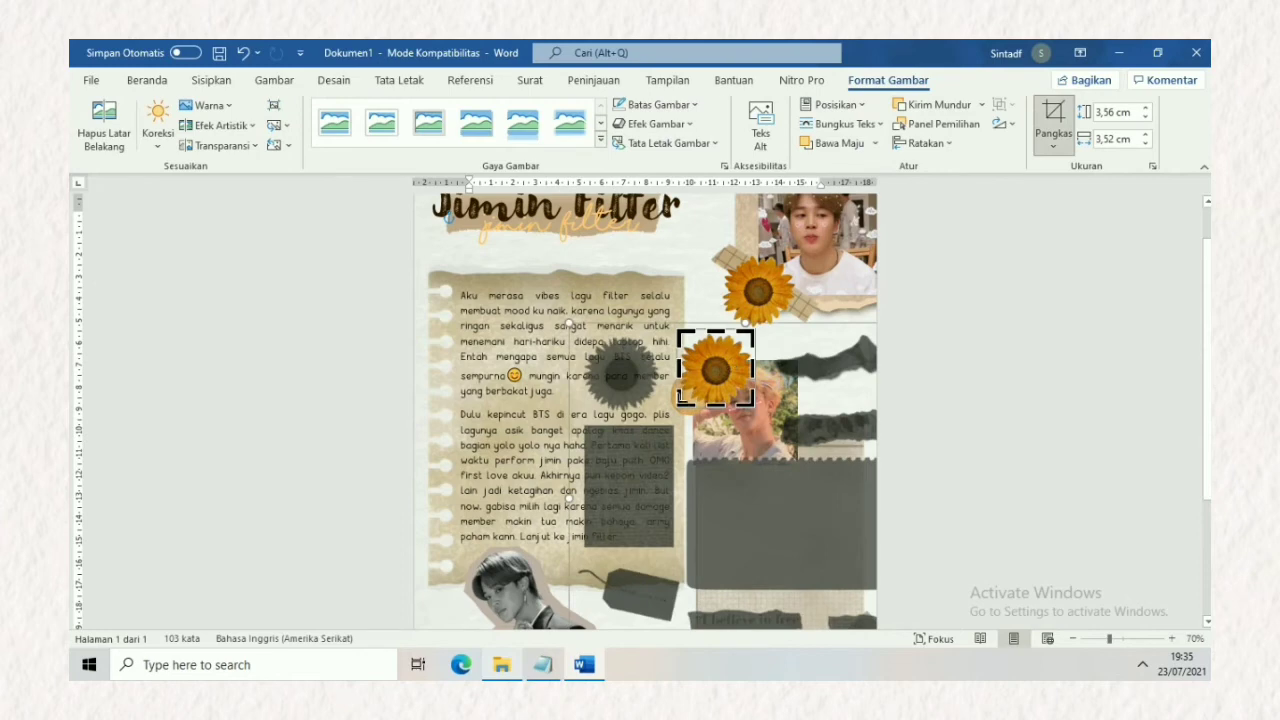
{"action": "left_click_drag", "start_coordinate": [645, 420], "coordinate": [681, 420]}
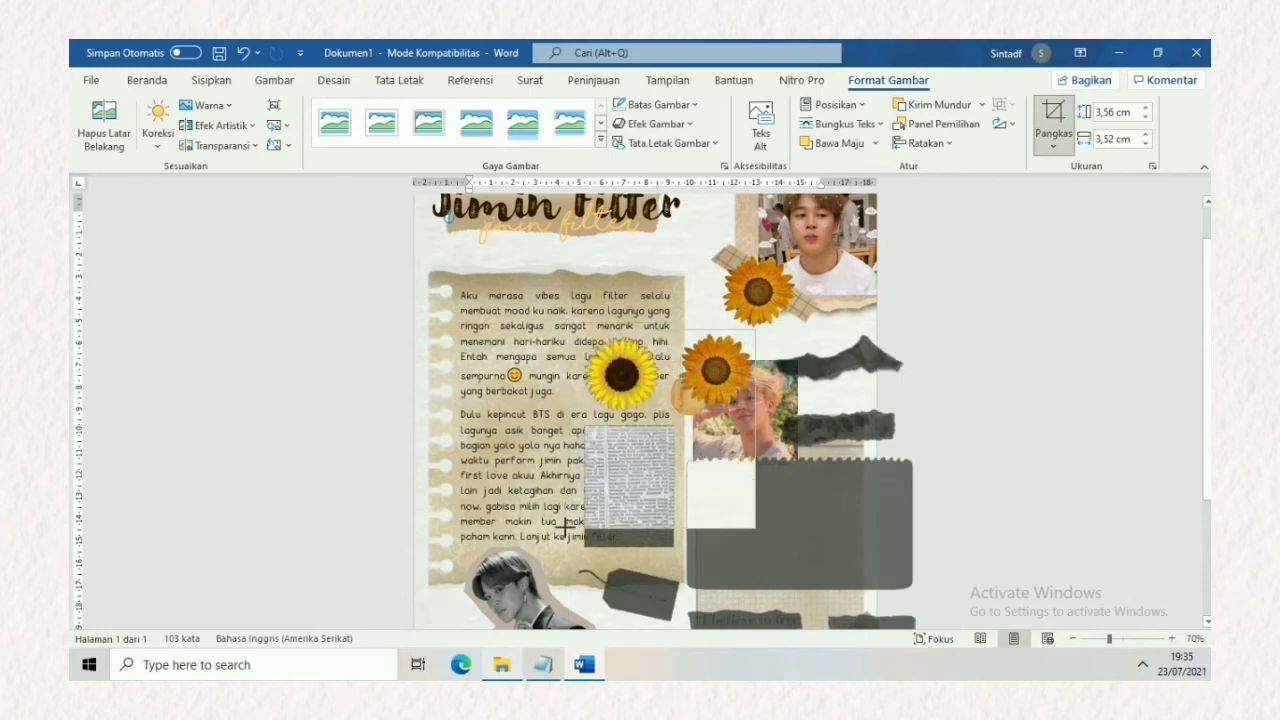
Step: Move the newspaper clipping left and send it behind the Jimin photo
{"action": "left_click", "coordinate": [979, 403]}
{"action": "left_click_drag", "start_coordinate": [731, 450], "coordinate": [681, 452]}
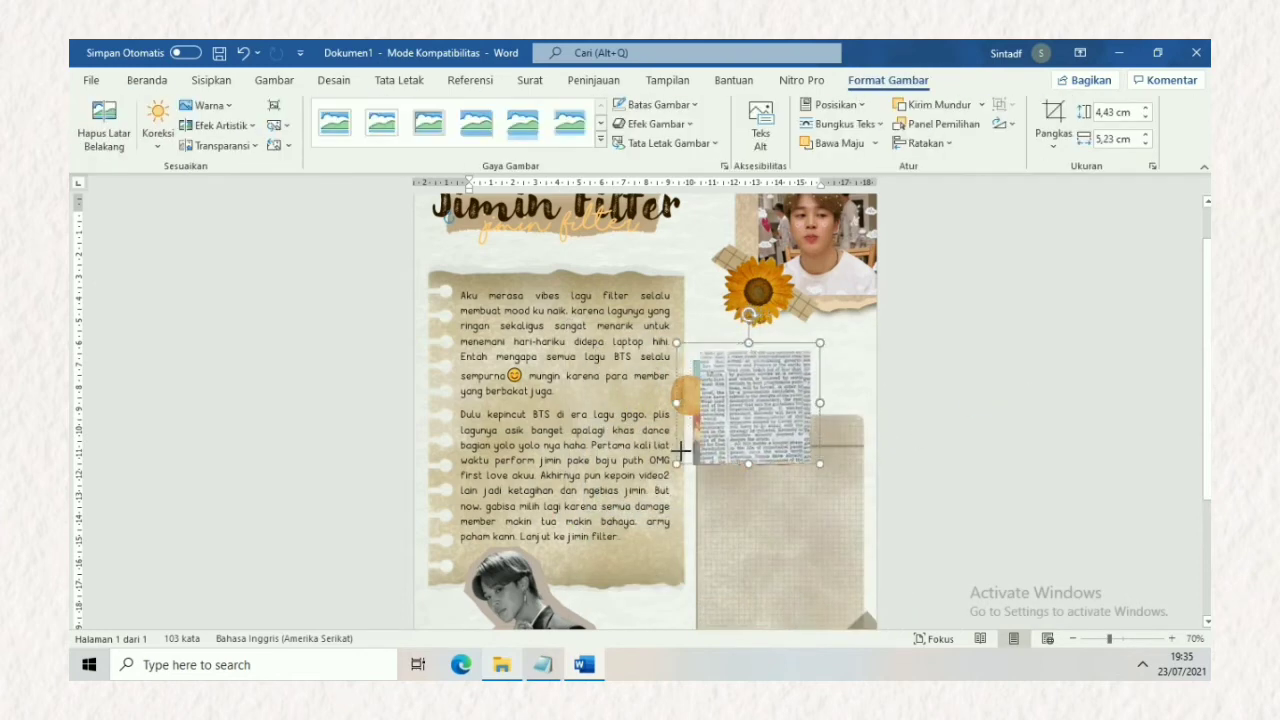
{"action": "left_click", "coordinate": [981, 104]}
{"action": "left_click", "coordinate": [940, 129]}
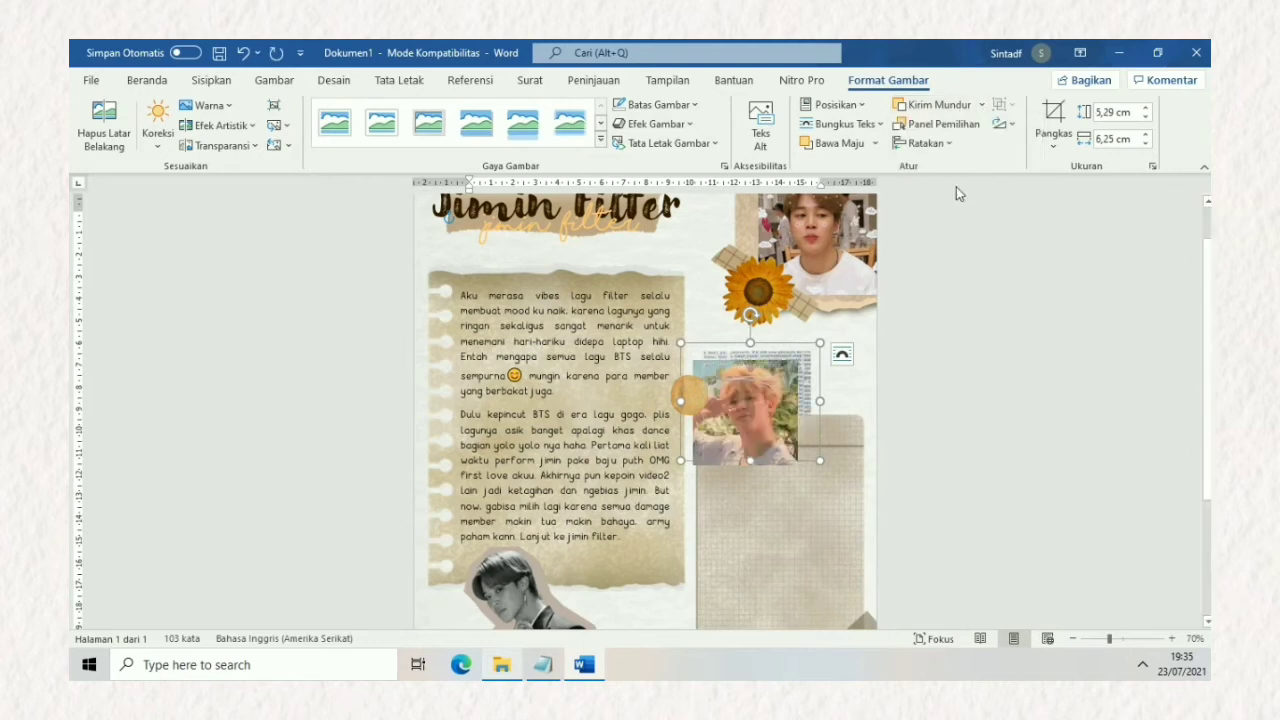
Step: Copy the songwriting paragraph from Notepad
{"action": "left_click", "coordinate": [951, 295]}
{"action": "scroll", "coordinate": [951, 295], "scroll_direction": "down", "scroll_amount": 2}
{"action": "left_click", "coordinate": [543, 664]}
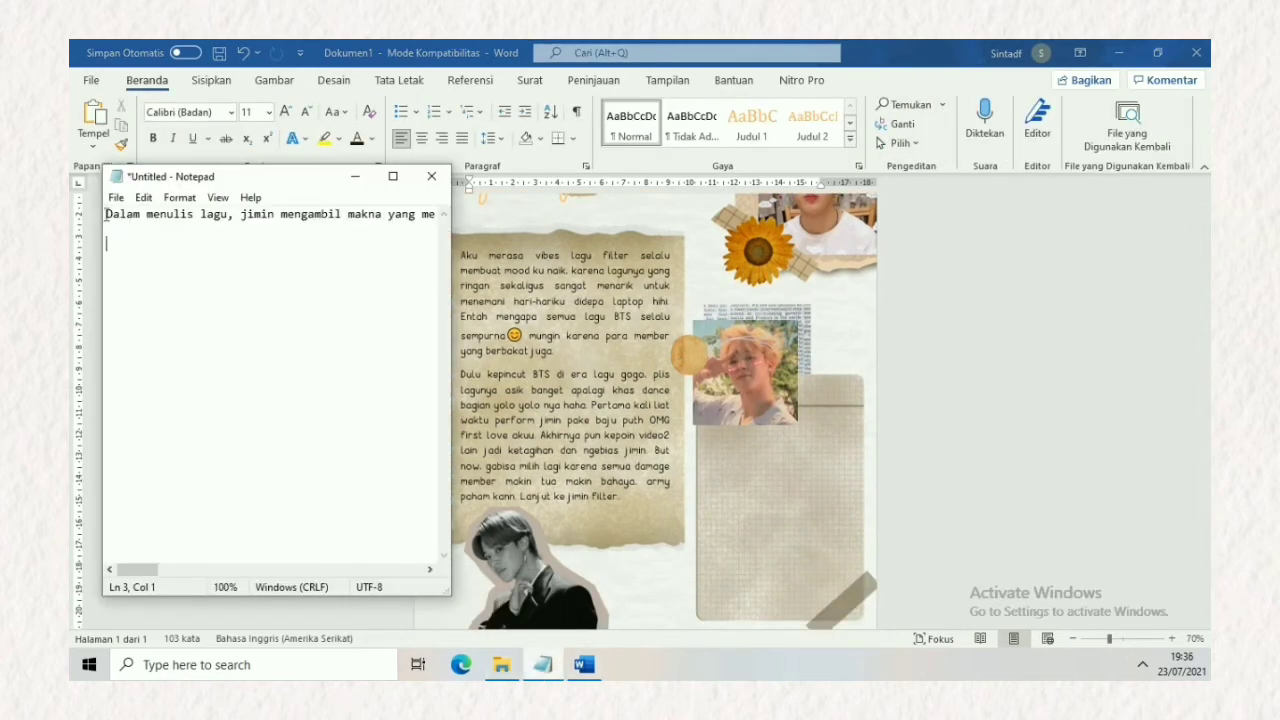
{"action": "key", "text": "ctrl+a"}
{"action": "right_click", "coordinate": [383, 251]}
{"action": "left_click", "coordinate": [420, 298]}
{"action": "left_click", "coordinate": [355, 176]}
Step: Draw a text box over the lower note card and paste the paragraph
{"action": "left_click", "coordinate": [211, 80]}
{"action": "left_click", "coordinate": [320, 104]}
{"action": "left_click", "coordinate": [300, 185]}
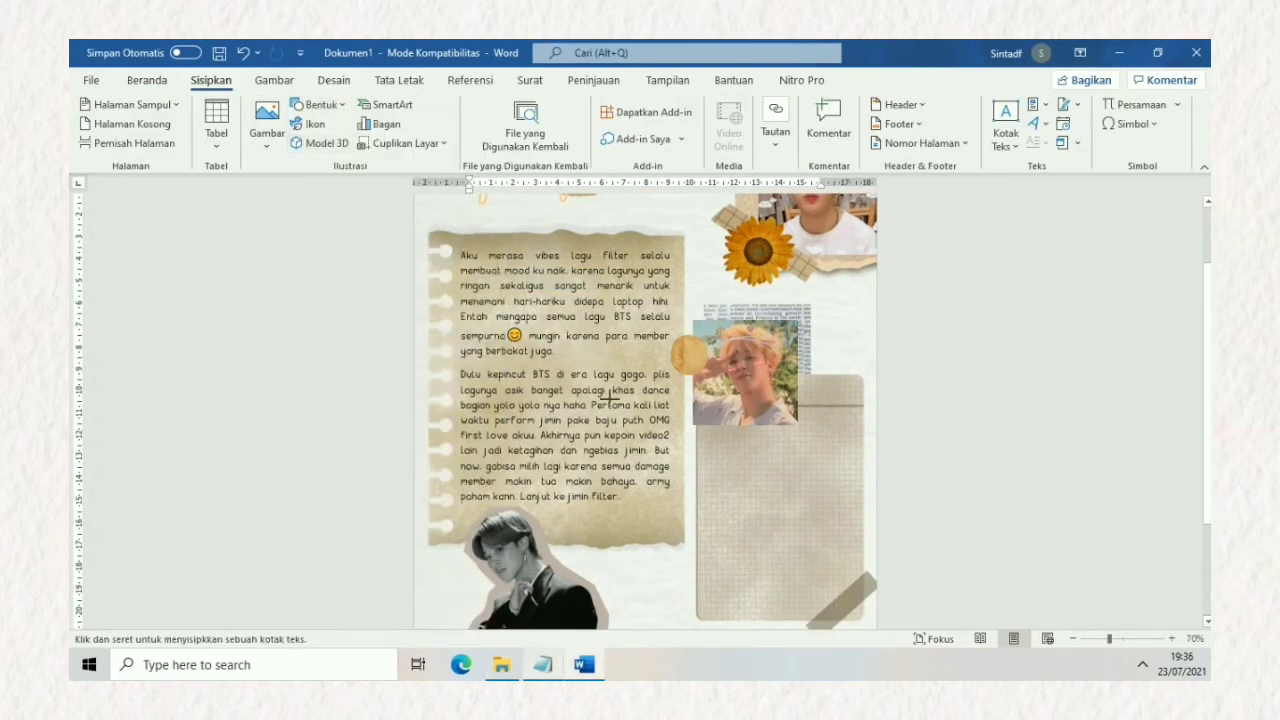
{"action": "left_click_drag", "start_coordinate": [712, 435], "coordinate": [840, 593]}
{"action": "key", "text": "ctrl+v"}
Step: Set the box text to The Students Teacher font at 16 pt
{"action": "key", "text": "ctrl+a"}
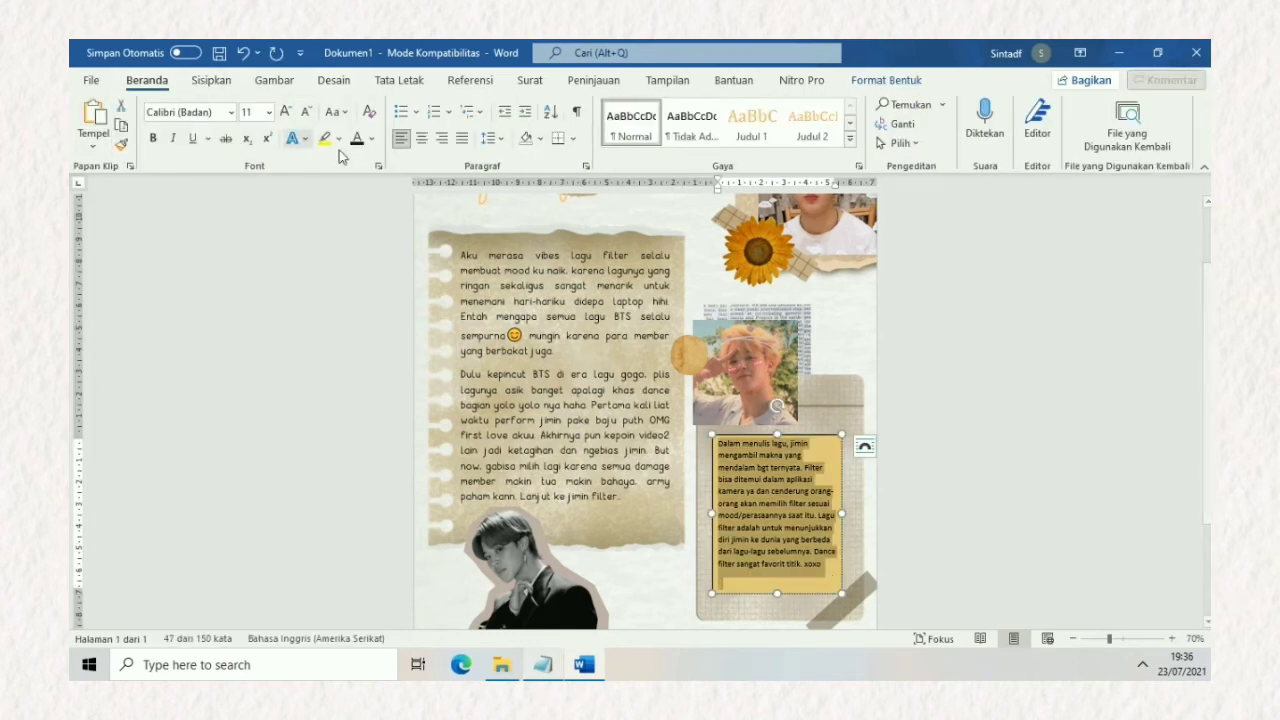
{"action": "type", "text": "The Students Teacher"}
{"action": "key", "text": "Return"}
{"action": "left_click", "coordinate": [268, 112]}
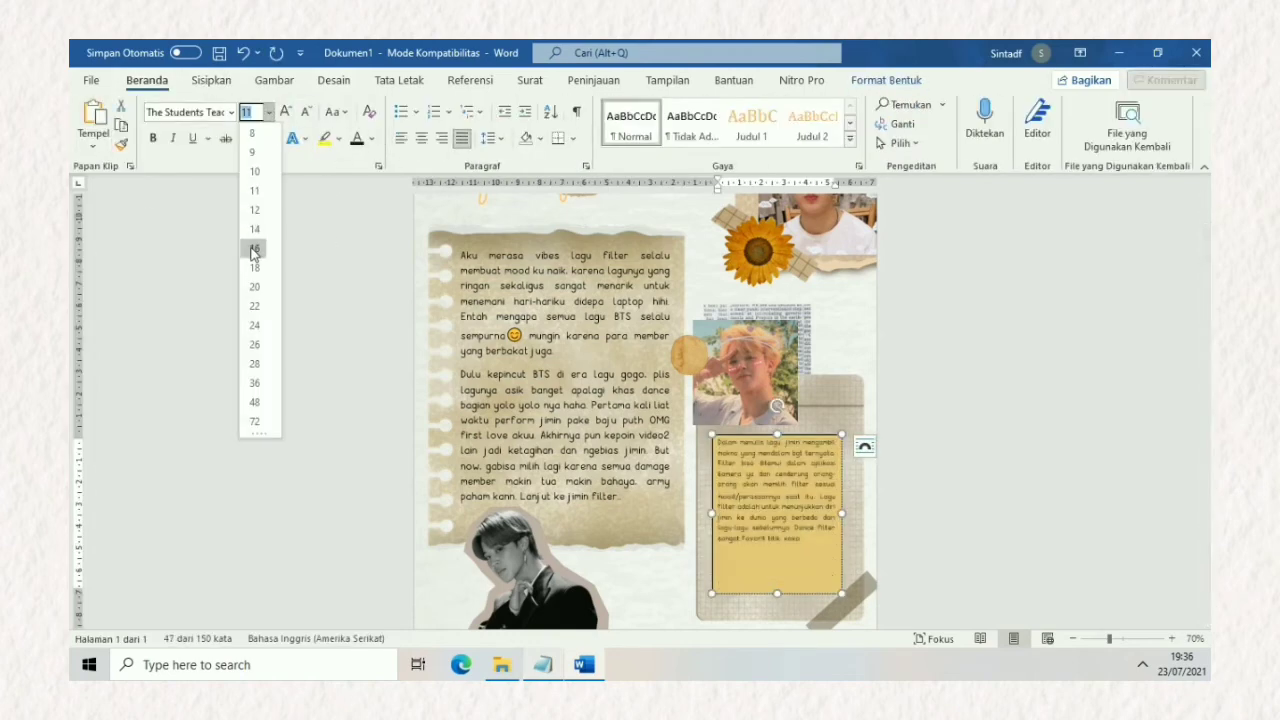
{"action": "left_click", "coordinate": [254, 248]}
Step: Resize the text box to fit the card and remove its yellow fill
{"action": "left_click_drag", "start_coordinate": [712, 593], "coordinate": [695, 611]}
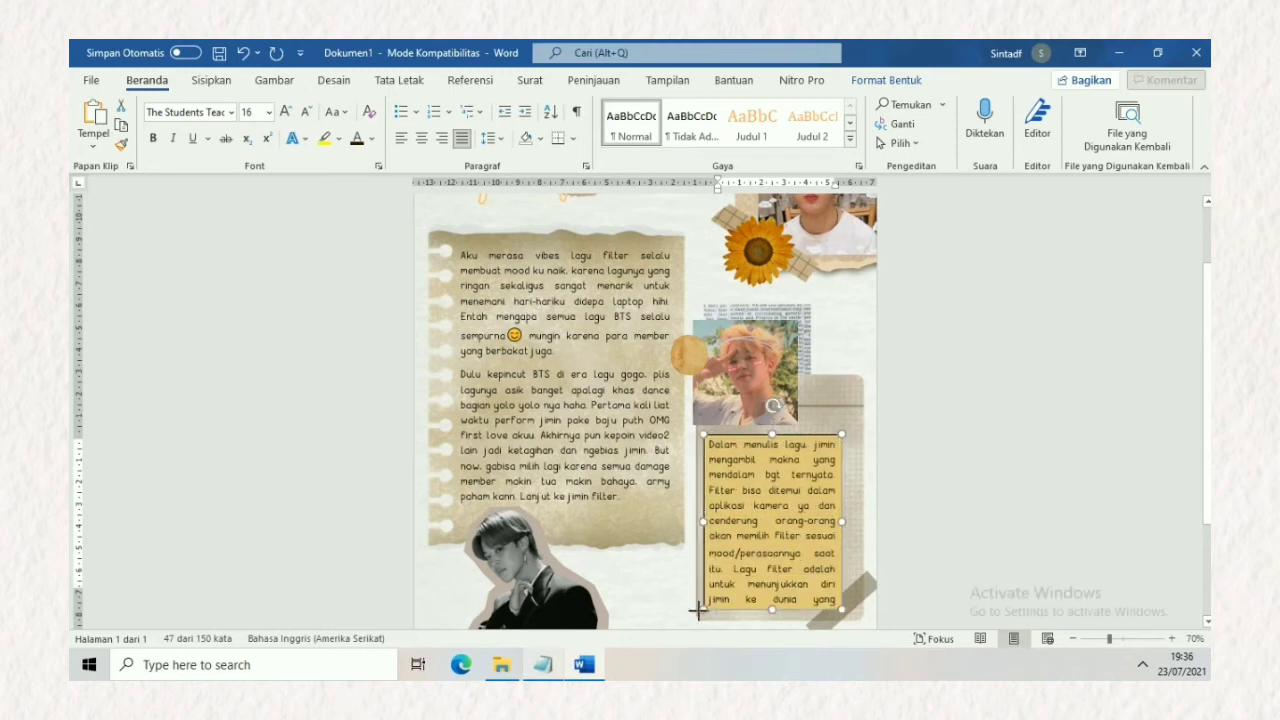
{"action": "left_click_drag", "start_coordinate": [842, 523], "coordinate": [865, 521]}
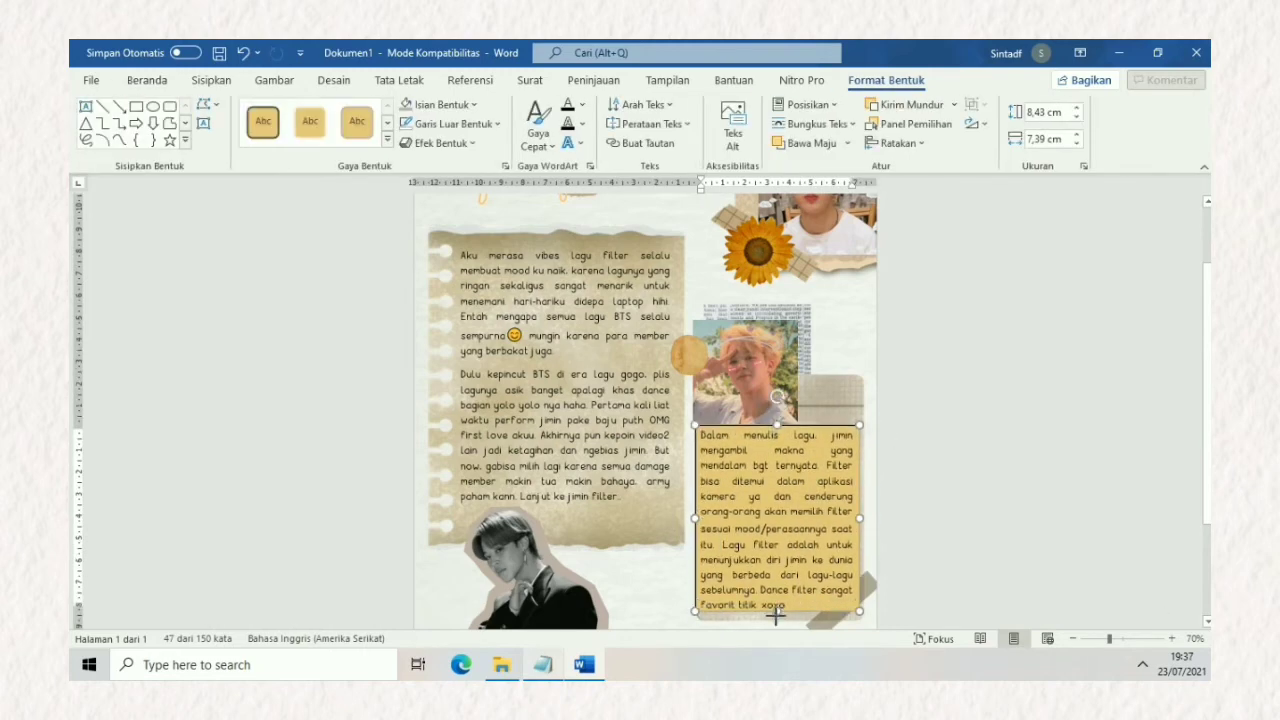
{"action": "left_click", "coordinate": [440, 104]}
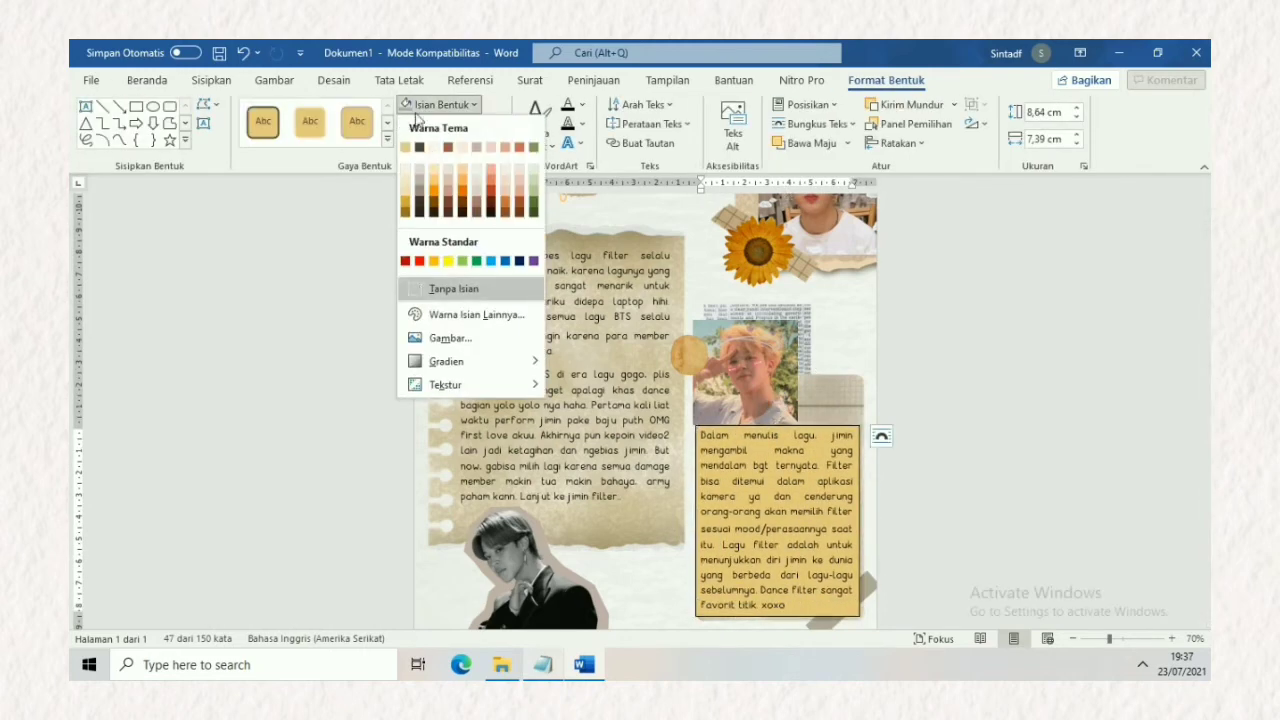
{"action": "left_click", "coordinate": [454, 288]}
{"action": "left_click", "coordinate": [787, 604]}
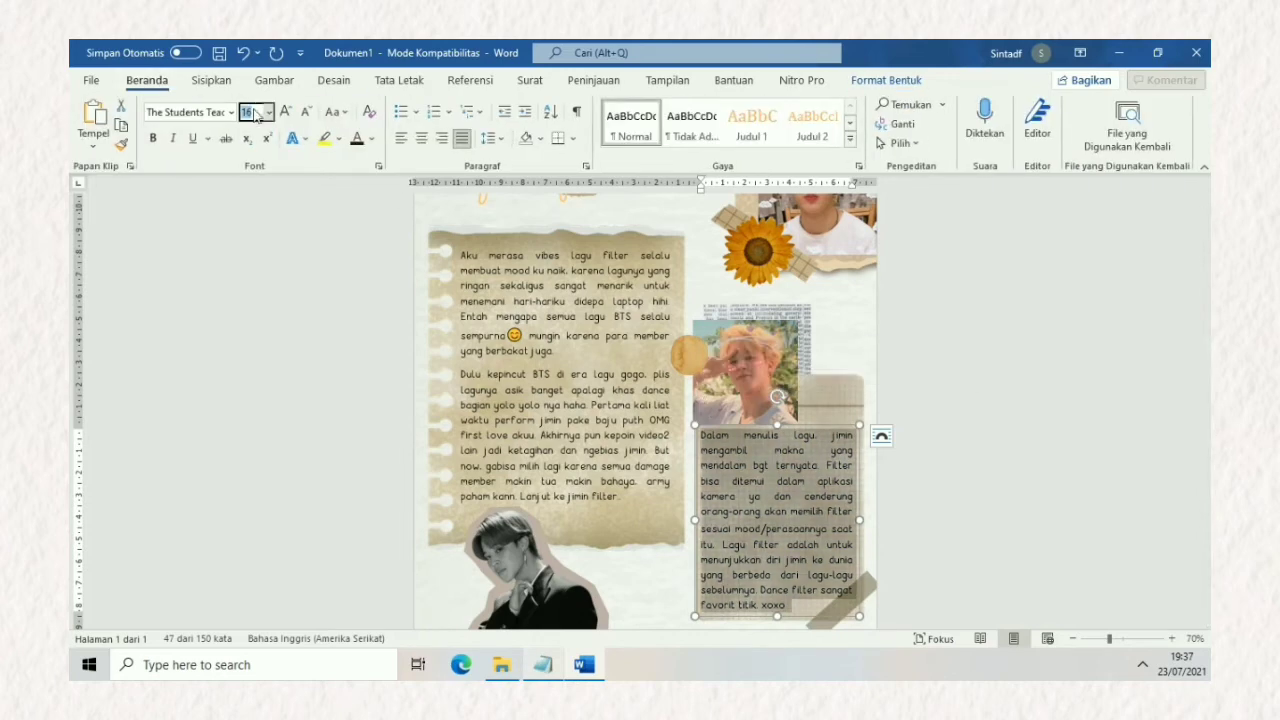
{"action": "type", "text": "15"}
{"action": "scroll", "coordinate": [790, 545], "scroll_direction": "up", "scroll_amount": 1}
{"action": "scroll", "coordinate": [790, 546], "scroll_direction": "down", "scroll_amount": 3}
{"action": "left_click", "coordinate": [882, 455]}
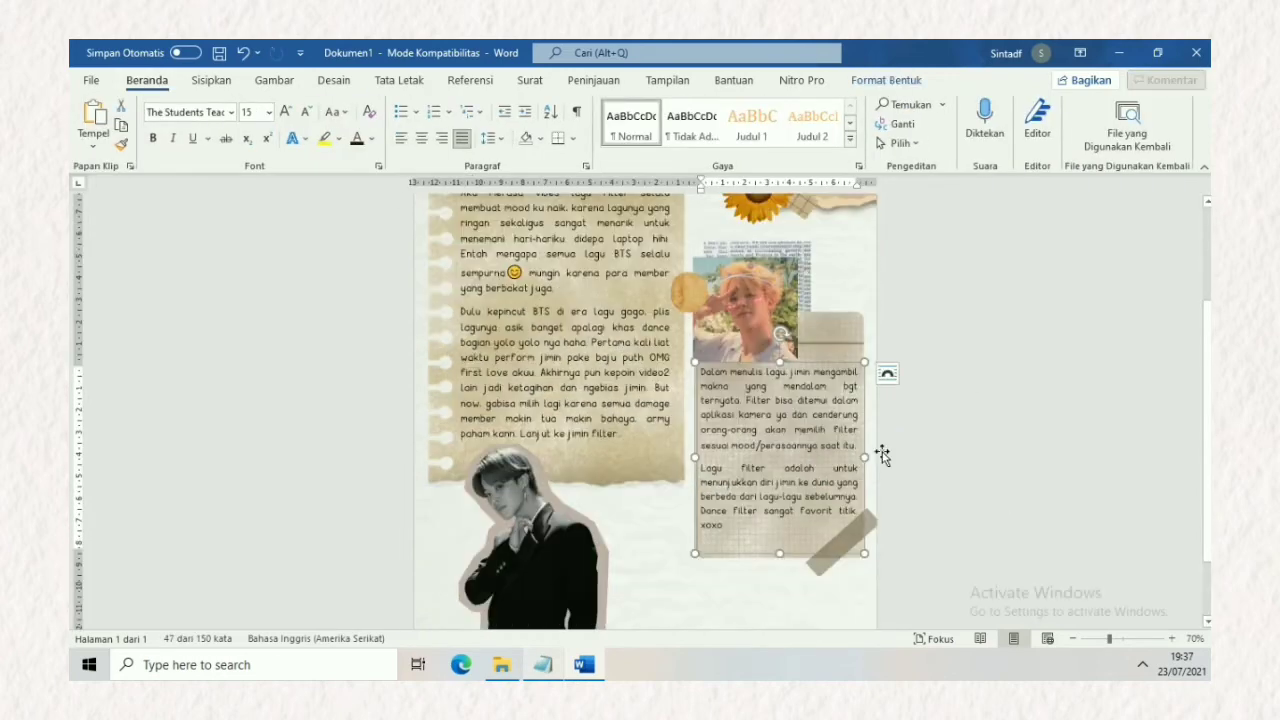
{"action": "left_click", "coordinate": [962, 446]}
{"action": "scroll", "coordinate": [962, 446], "scroll_direction": "up", "scroll_amount": 3}
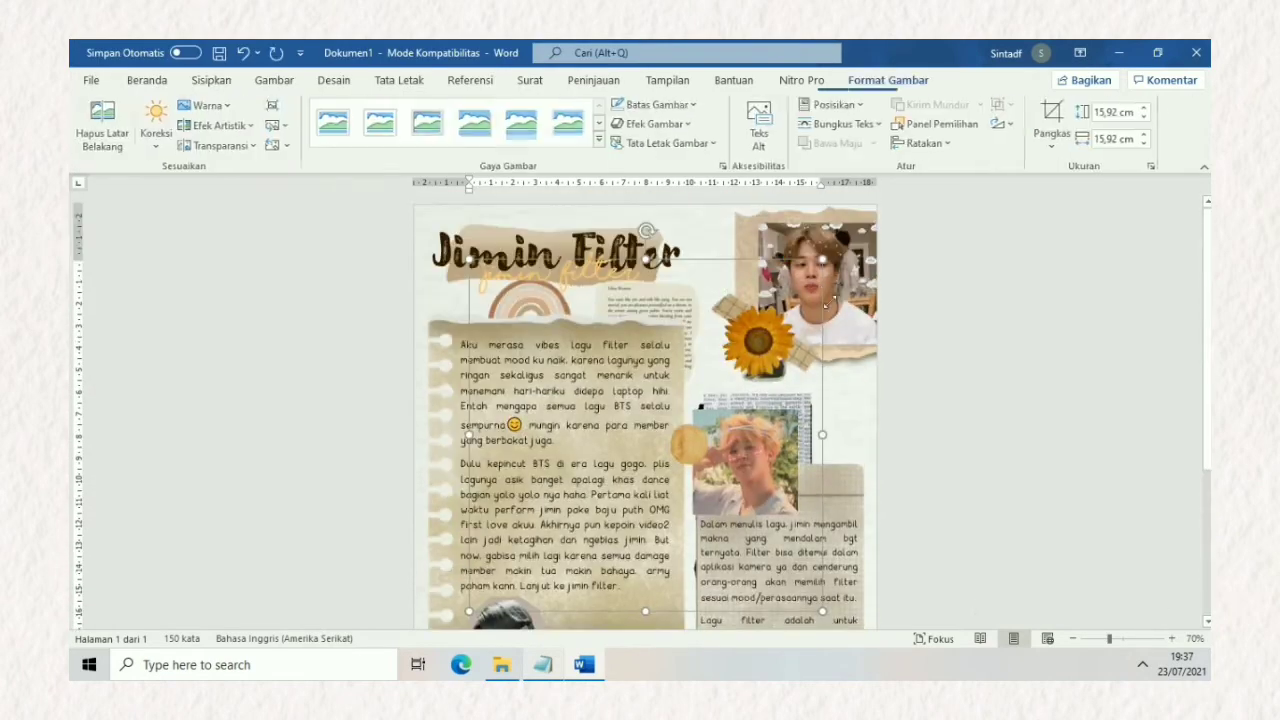
Step: Set the Pretty sticker to In Front of Text, crop it and drag it beside the blonde photo
{"action": "left_click", "coordinate": [838, 263]}
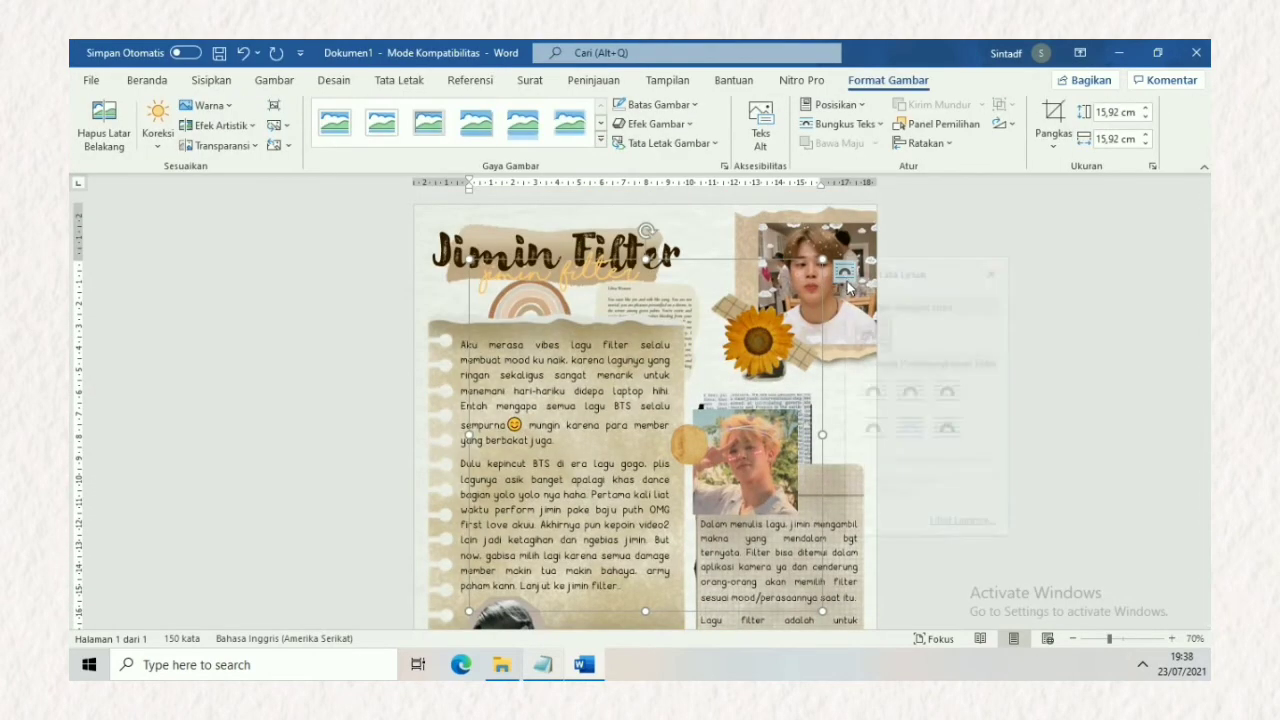
{"action": "left_click", "coordinate": [969, 425]}
{"action": "left_click", "coordinate": [1052, 115]}
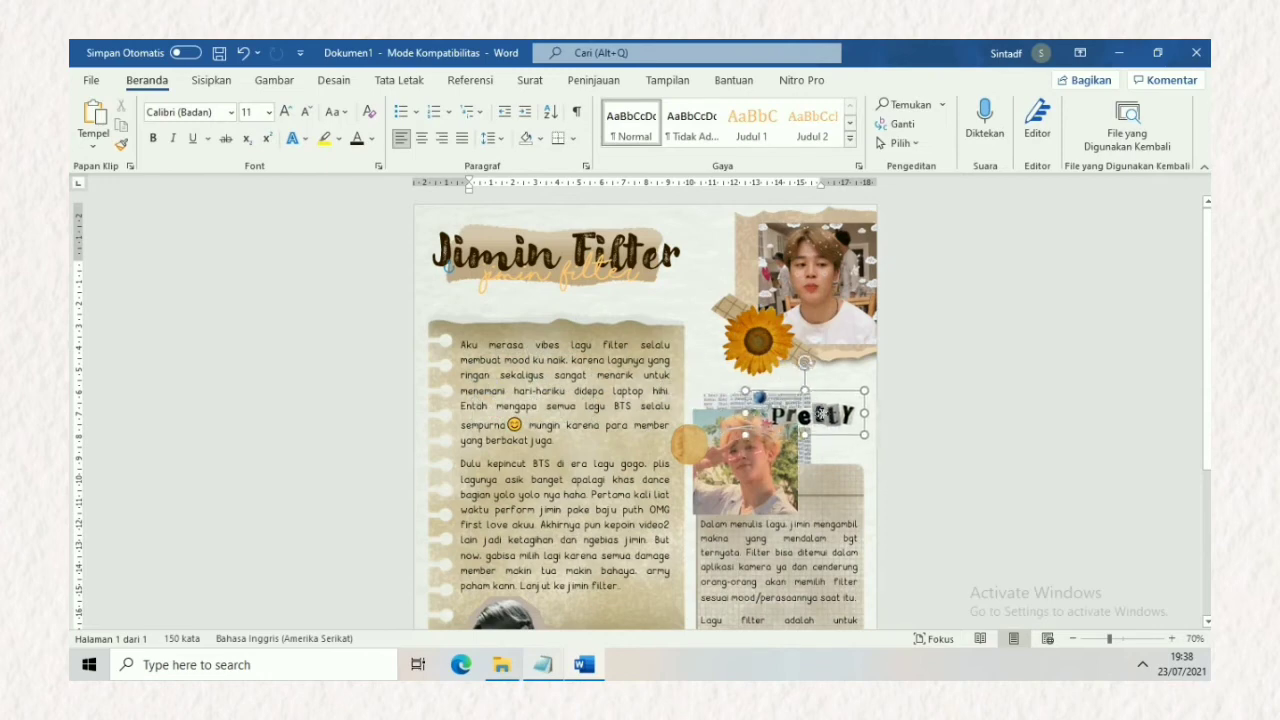
{"action": "left_click_drag", "start_coordinate": [661, 388], "coordinate": [944, 408]}
Step: Resize the suit cutout, then paste another Jimin cutout and shrink it into the bottom-right corner
{"action": "scroll", "coordinate": [1165, 519], "scroll_direction": "down", "scroll_amount": 5}
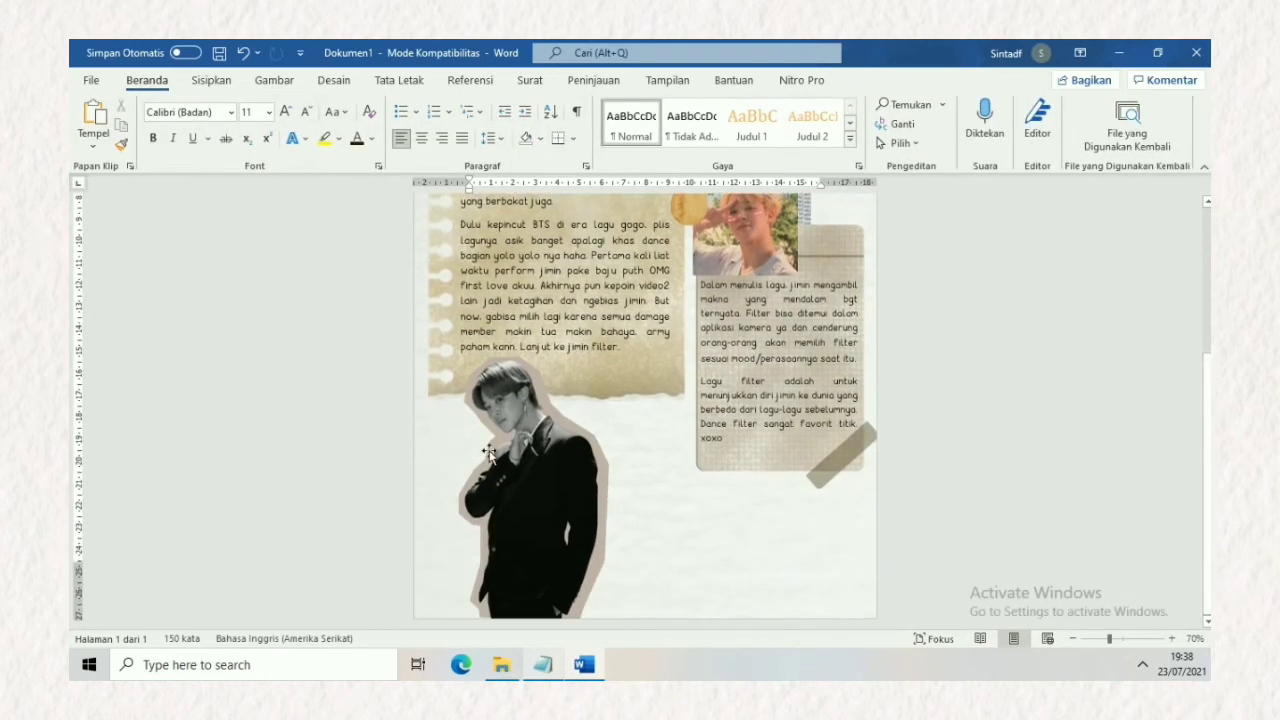
{"action": "left_click", "coordinate": [528, 410]}
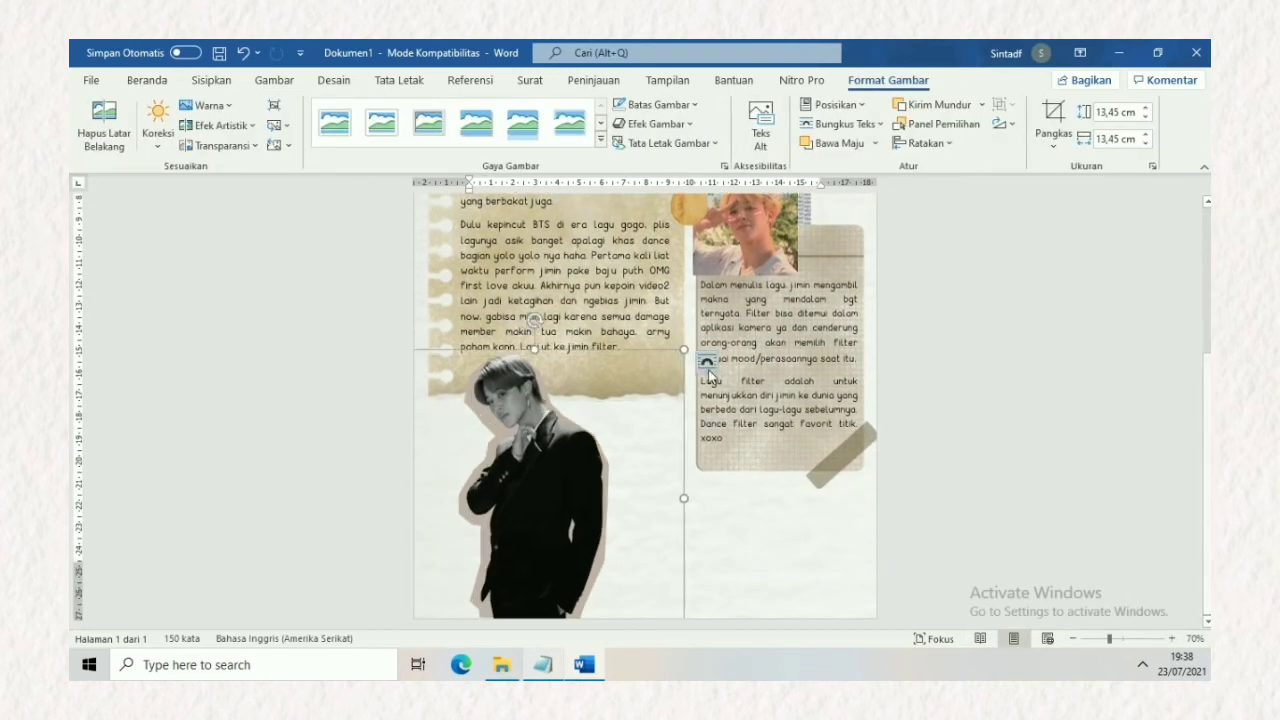
{"action": "left_click_drag", "start_coordinate": [684, 350], "coordinate": [679, 355]}
{"action": "scroll", "coordinate": [998, 345], "scroll_direction": "down", "scroll_amount": 2}
{"action": "key", "text": "ctrl+v"}
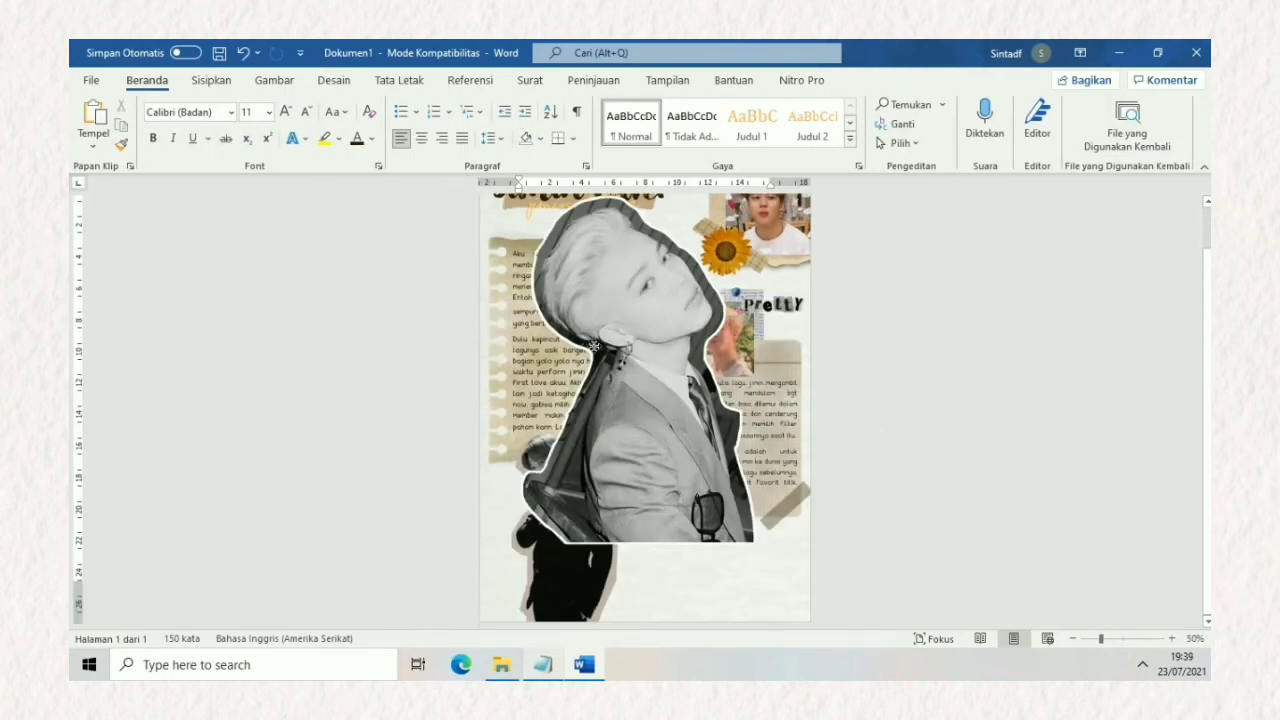
{"action": "left_click_drag", "start_coordinate": [523, 290], "coordinate": [697, 505]}
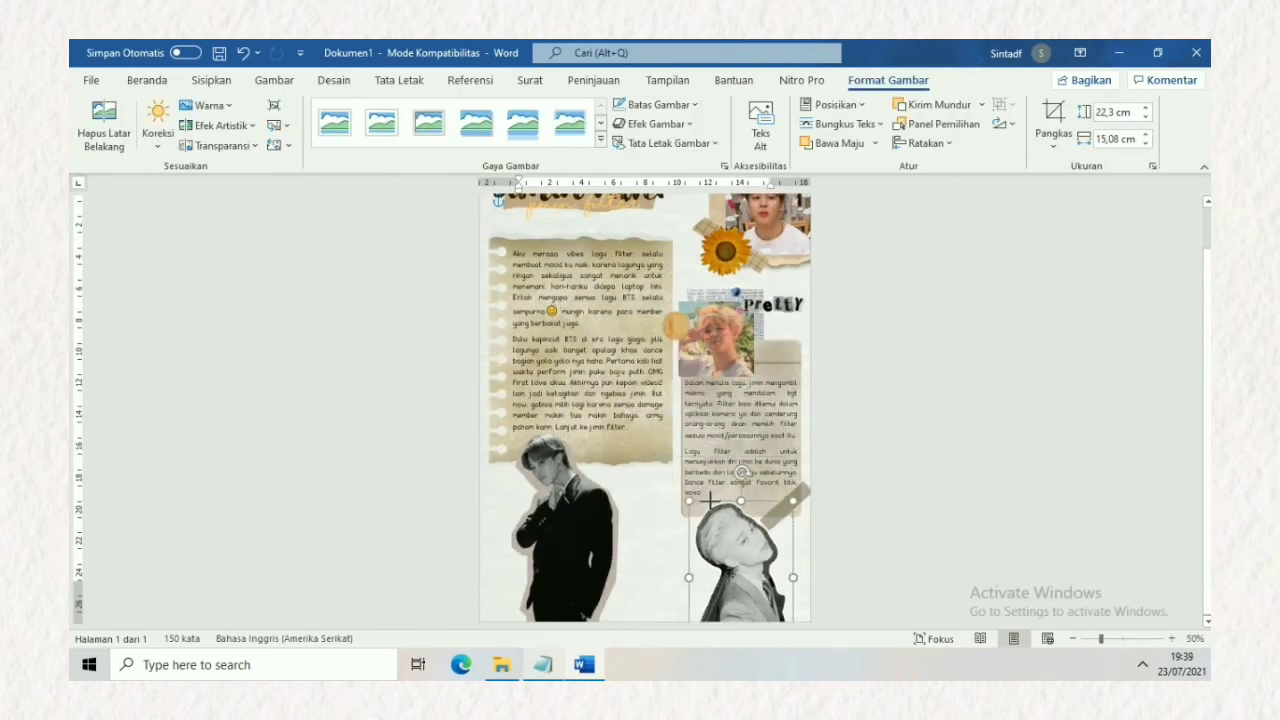
{"action": "left_click", "coordinate": [894, 500]}
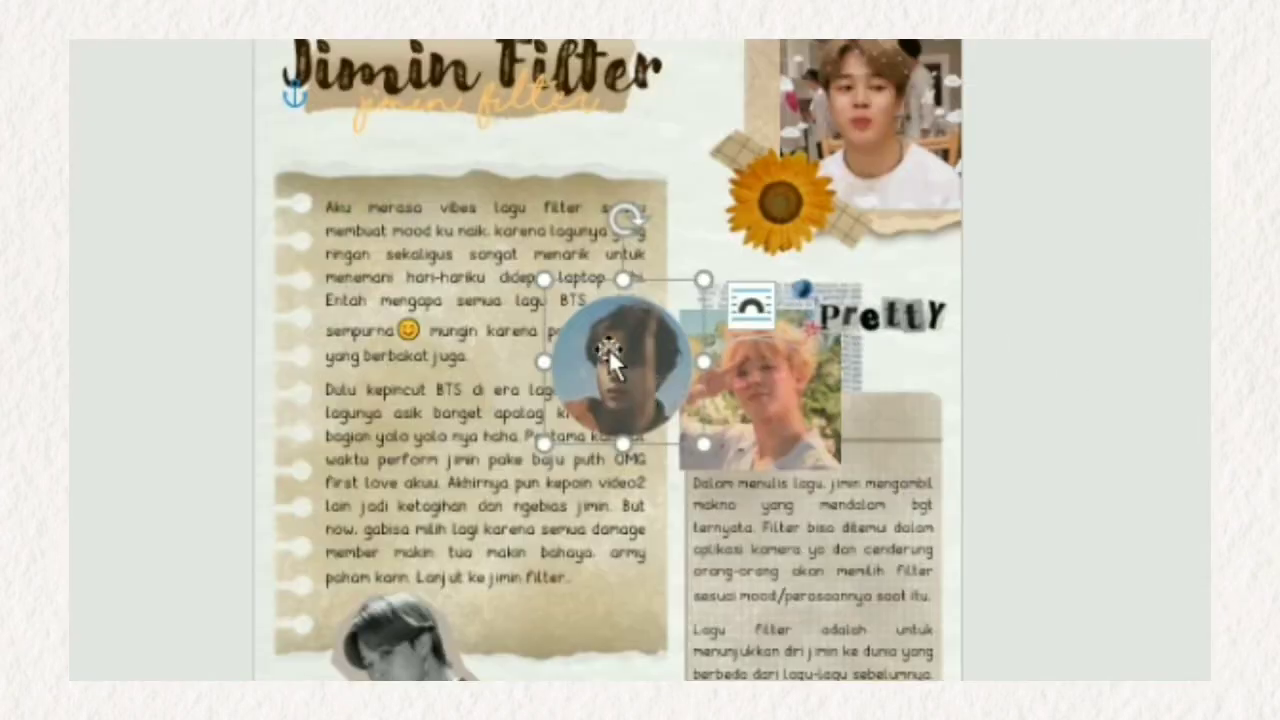
Step: Shrink the round Jimin photo, enlarge the newspaper scrap, and crop the suit photo
{"action": "mouse_move", "coordinate": [690, 440]}
{"action": "left_mouse_down"}
{"action": "mouse_move", "coordinate": [627, 365]}
{"action": "mouse_move", "coordinate": [915, 380]}
{"action": "left_mouse_up"}
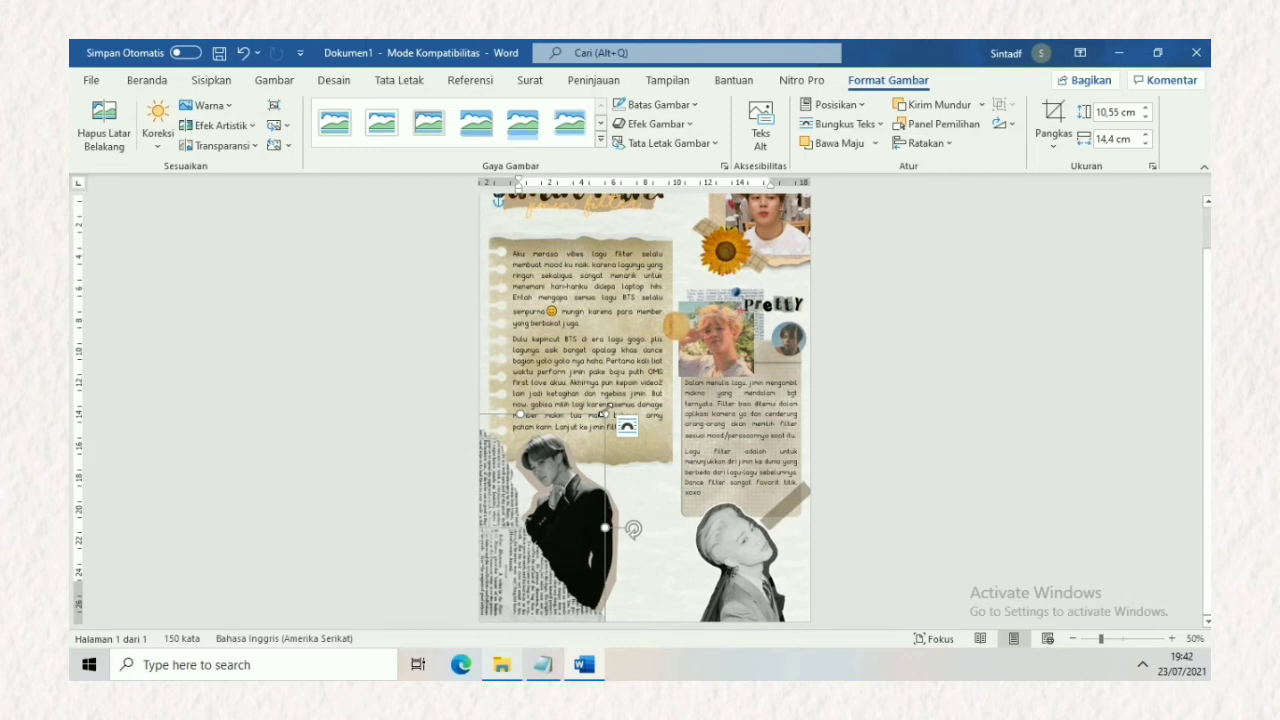
{"action": "left_click_drag", "start_coordinate": [604, 414], "coordinate": [611, 404]}
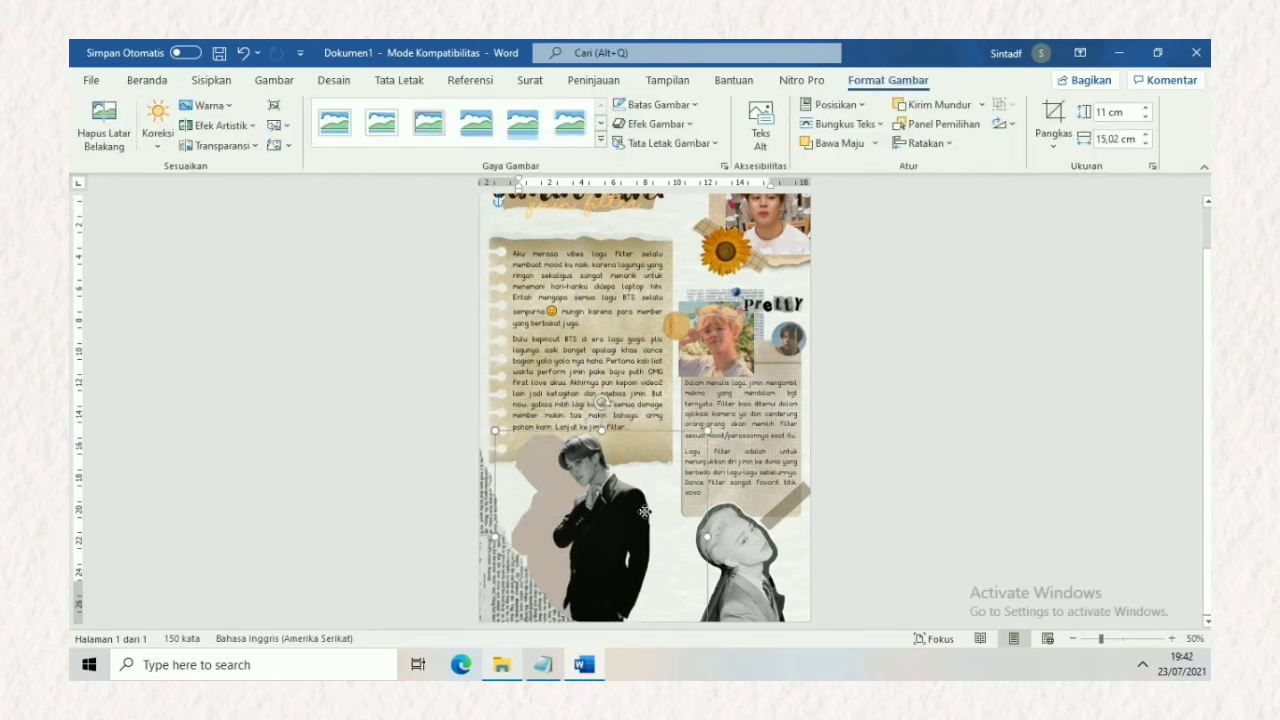
{"action": "left_click", "coordinate": [1053, 115]}
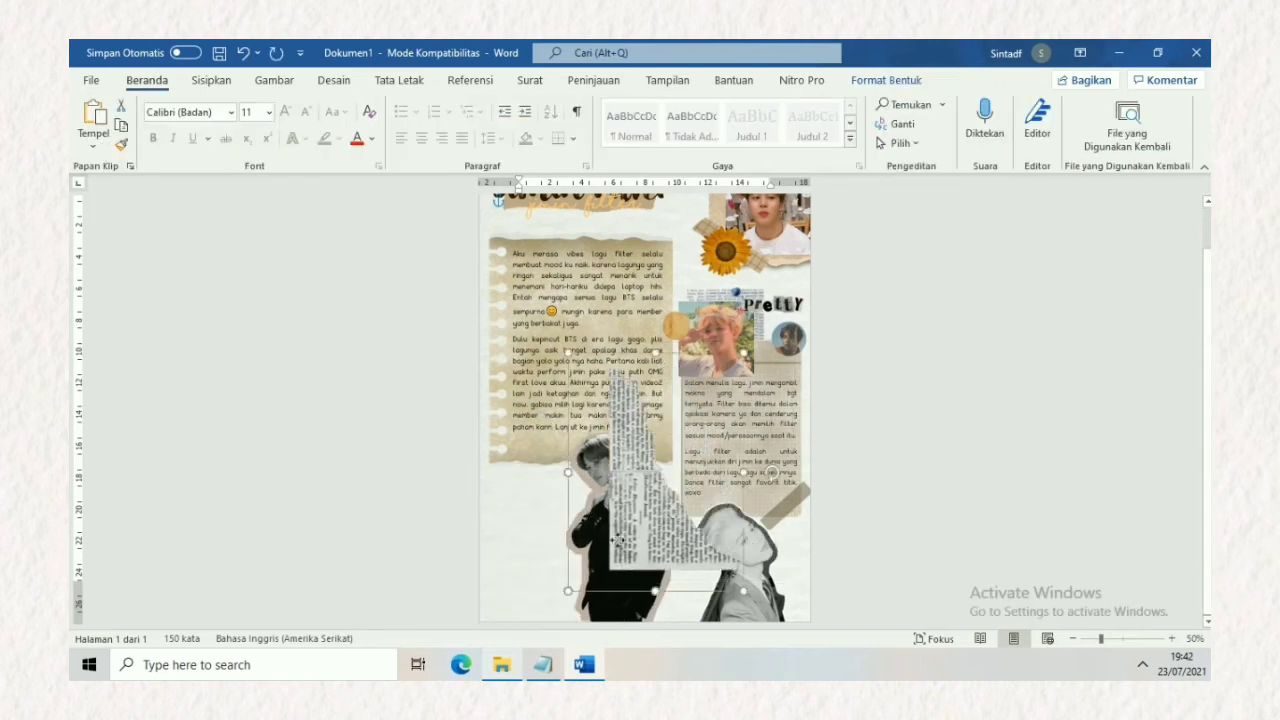
Step: Send the newspaper scrap to the back with Kirim ke Belakang
{"action": "left_click", "coordinate": [600, 480]}
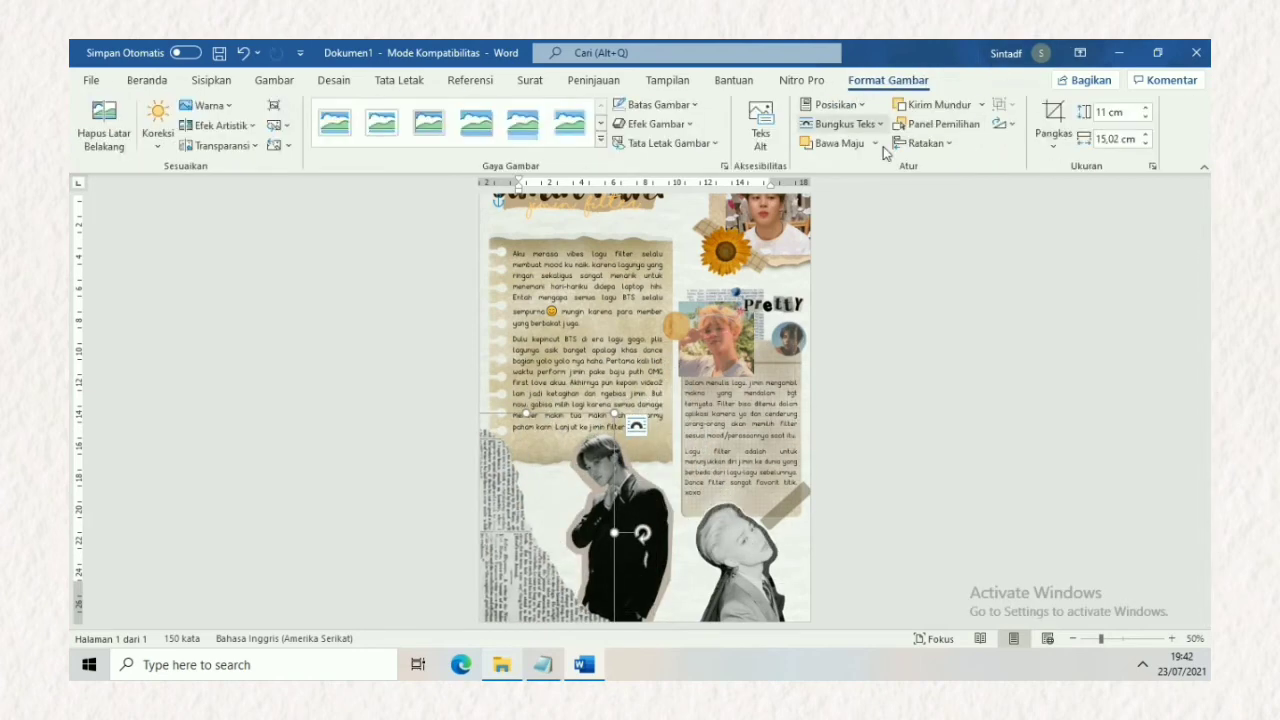
{"action": "left_click", "coordinate": [982, 104]}
{"action": "left_click", "coordinate": [973, 158]}
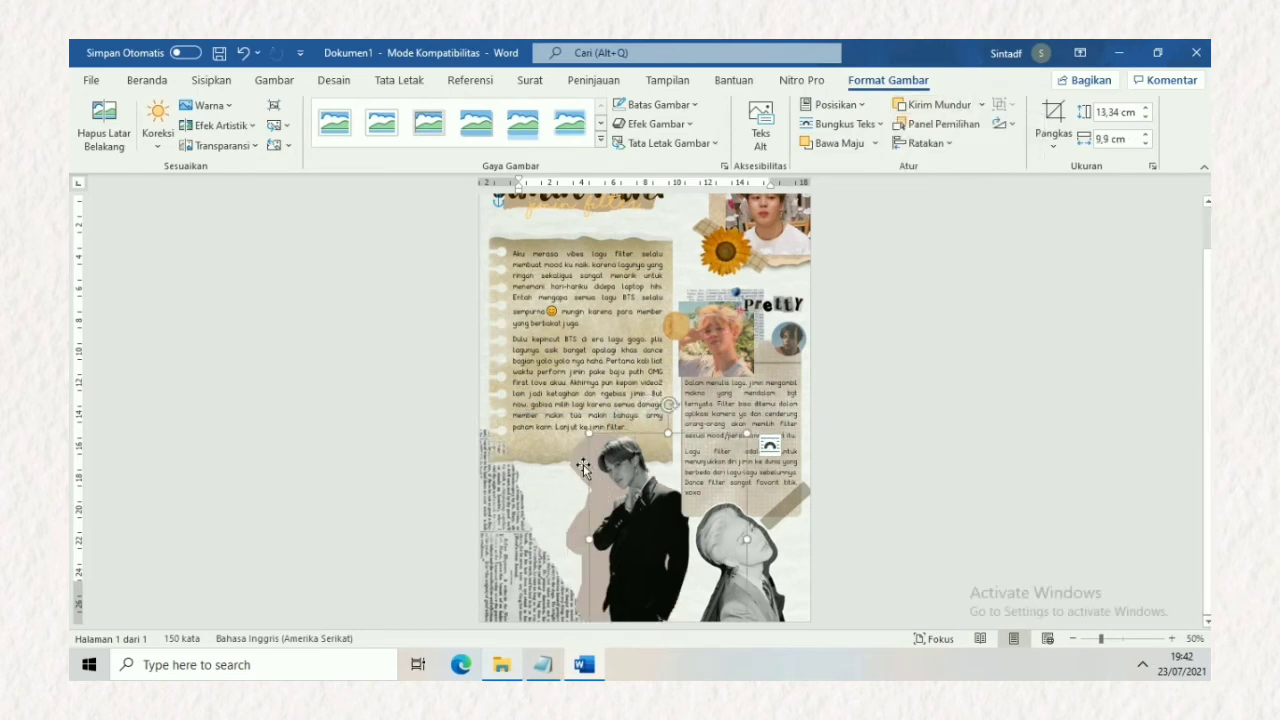
Step: Select the suit cutout and paste a new small photo lower on the page
{"action": "left_click", "coordinate": [600, 490]}
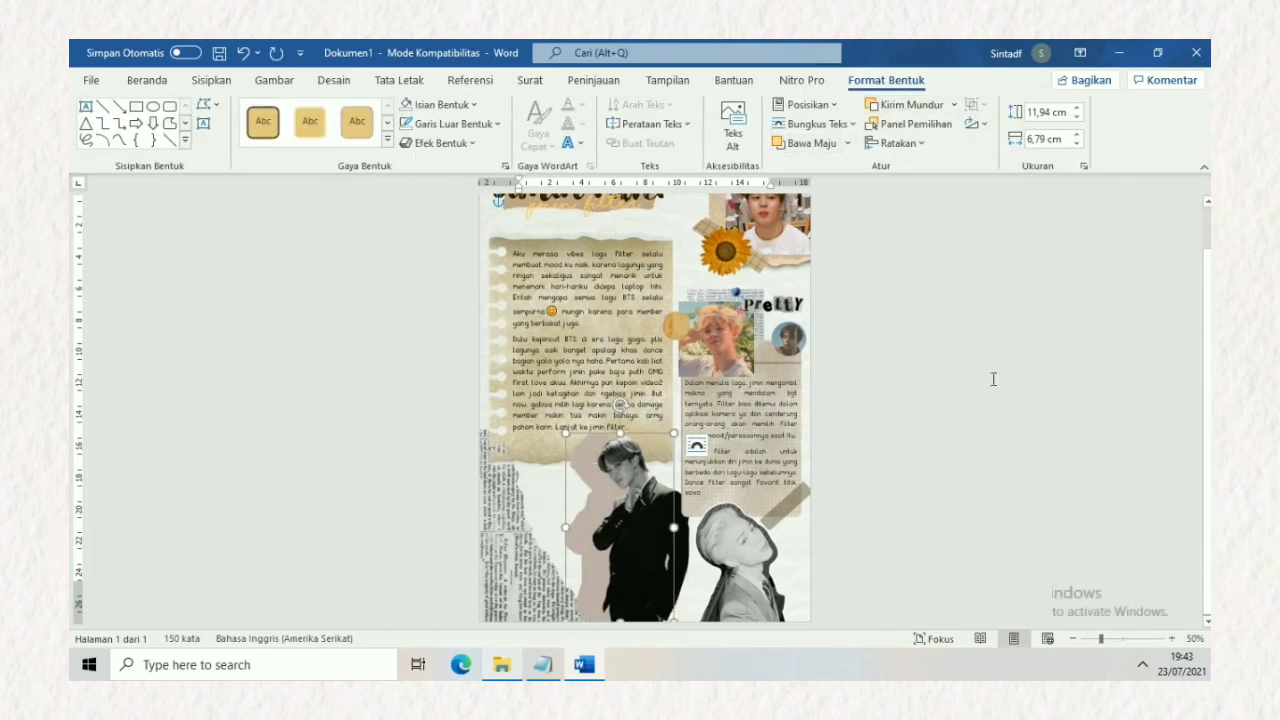
{"action": "left_click", "coordinate": [647, 497]}
{"action": "scroll", "coordinate": [640, 410], "scroll_direction": "down", "scroll_amount": 1}
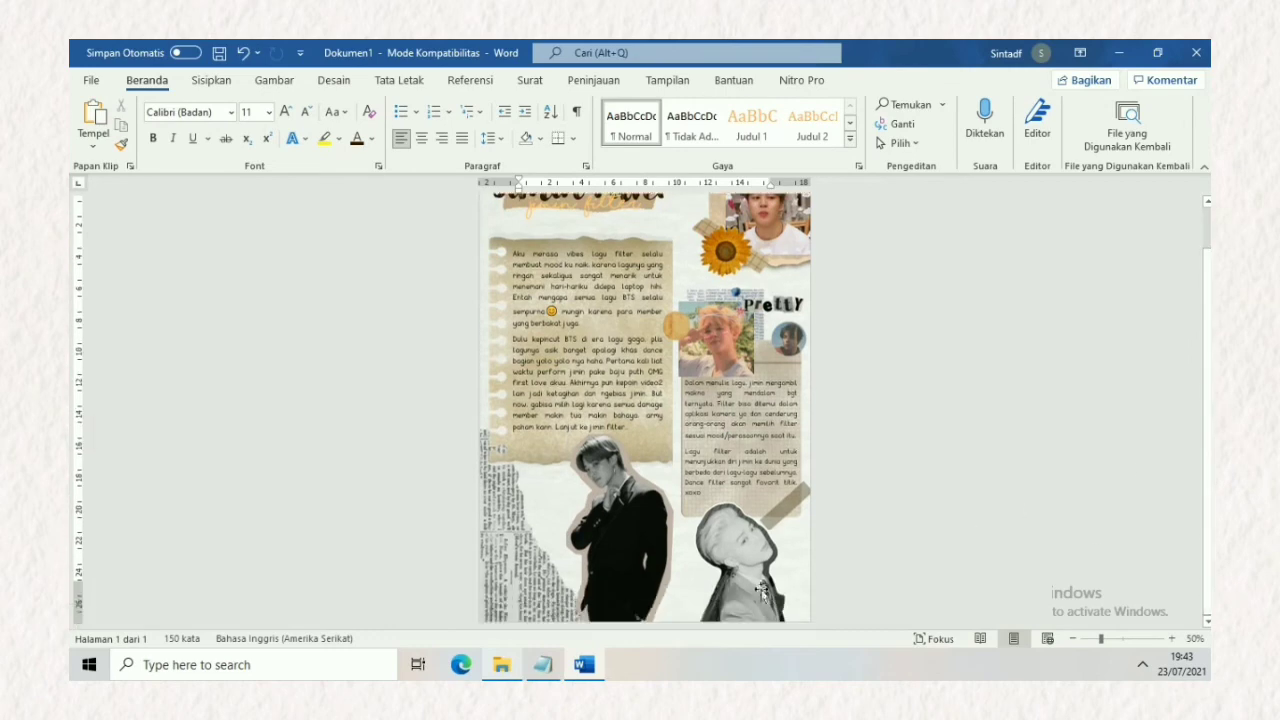
{"action": "key", "text": "ctrl+v"}
Step: Move the small photo lower, then paste a second small photo and drag it left
{"action": "left_click_drag", "start_coordinate": [710, 521], "coordinate": [711, 565]}
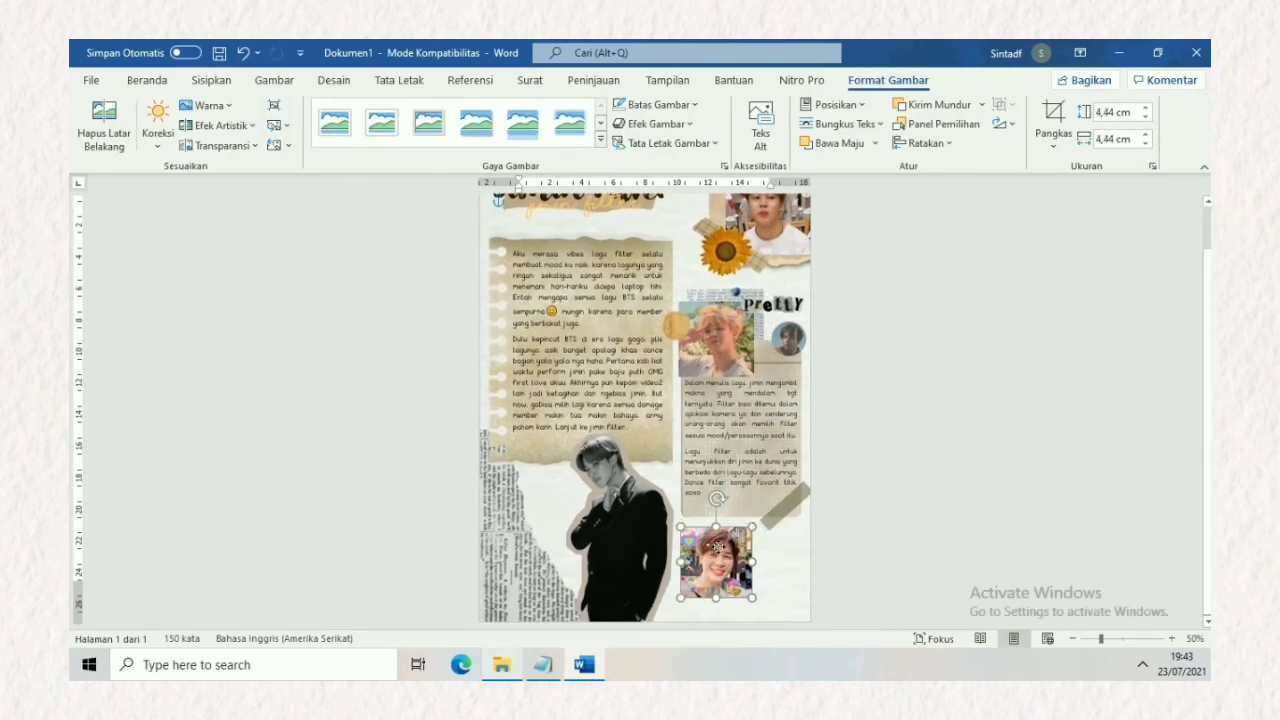
{"action": "left_click", "coordinate": [147, 80]}
{"action": "left_click", "coordinate": [645, 423]}
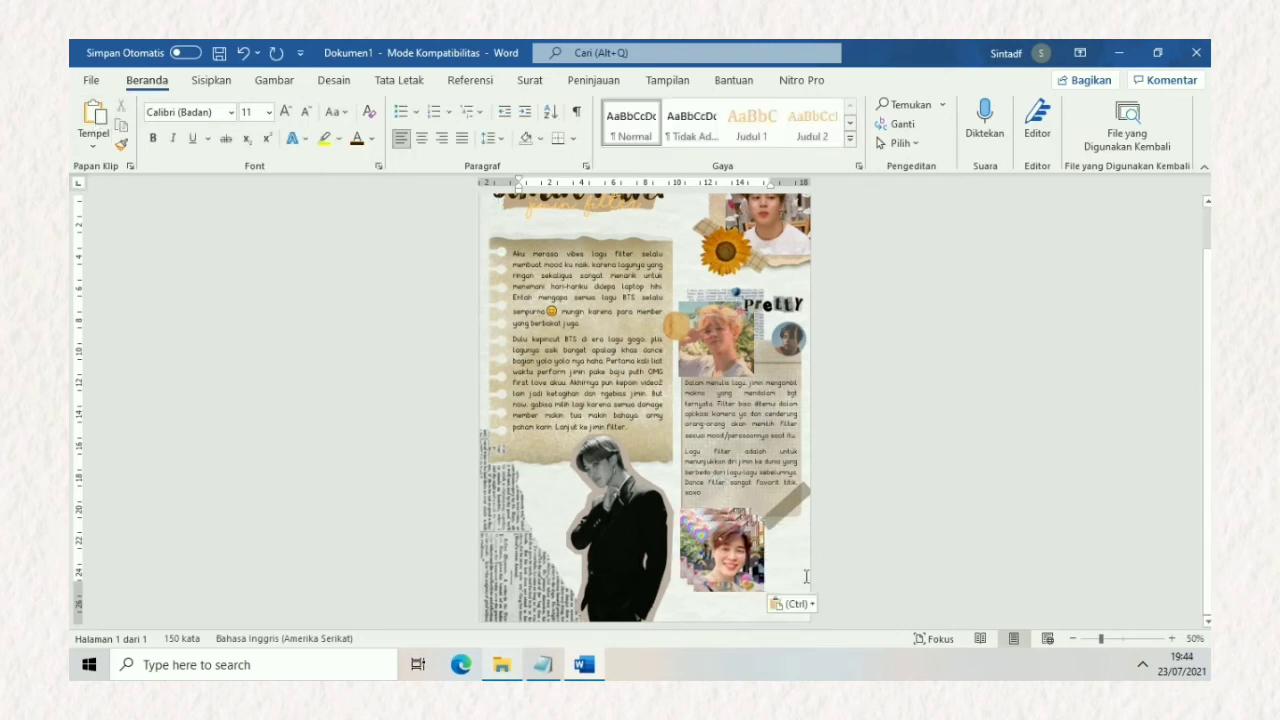
{"action": "key", "text": "ctrl+v"}
{"action": "mouse_move", "coordinate": [722, 332]}
{"action": "left_mouse_down"}
{"action": "mouse_move", "coordinate": [703, 330]}
{"action": "mouse_move", "coordinate": [714, 331]}
{"action": "mouse_move", "coordinate": [758, 582]}
{"action": "left_mouse_up"}
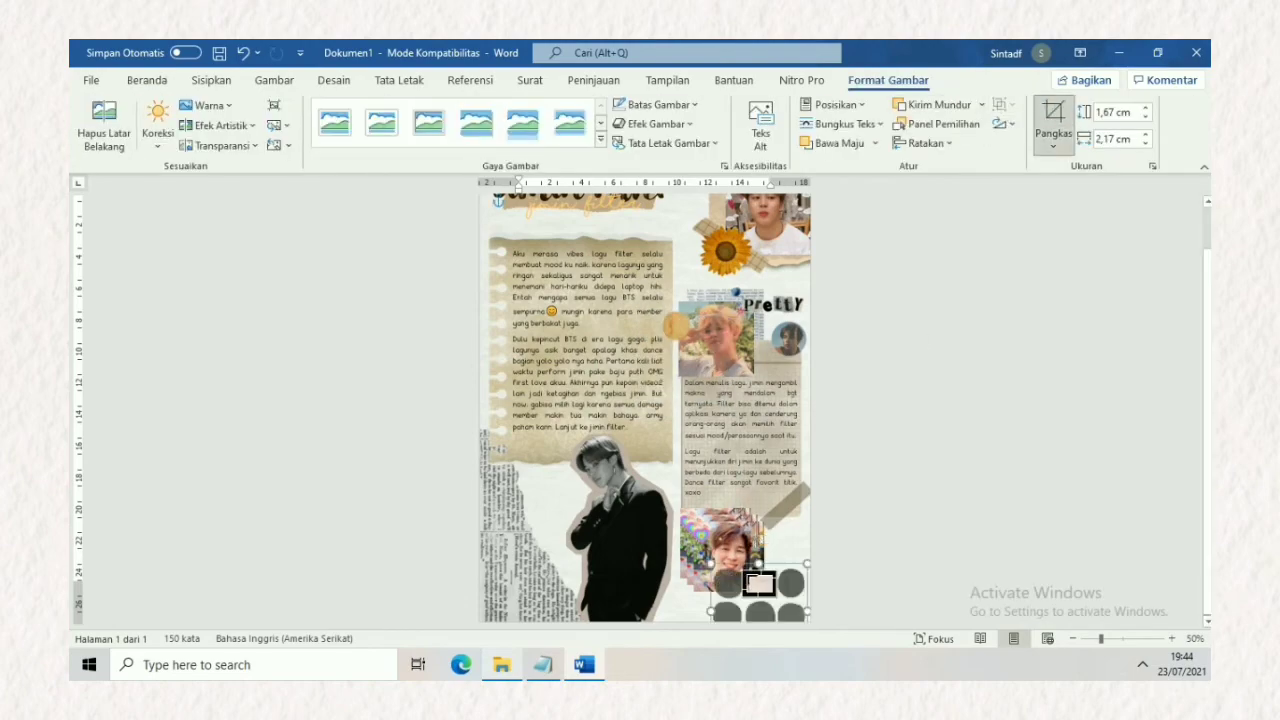
Step: Crop the grey circles image to a single pale pink dot and drag it by the portrait
{"action": "left_click", "coordinate": [1171, 278]}
{"action": "scroll", "coordinate": [1171, 278], "scroll_direction": "up", "scroll_amount": 9}
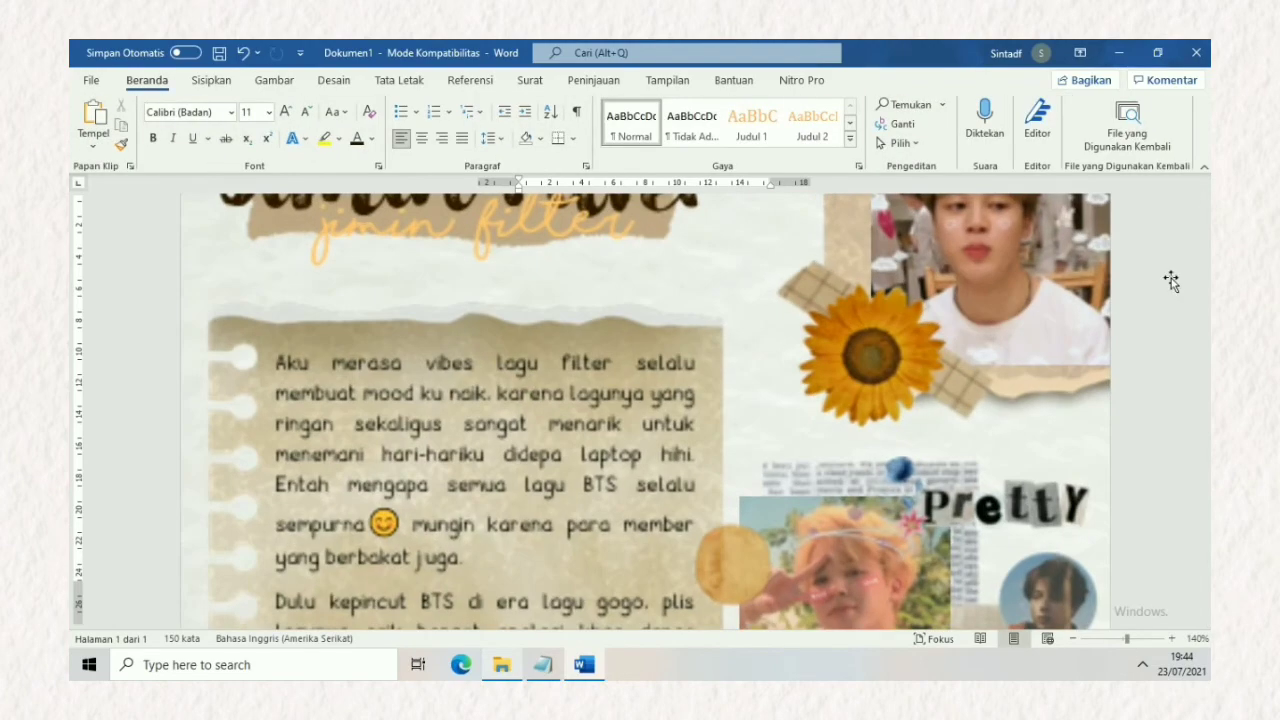
{"action": "scroll", "coordinate": [1171, 278], "scroll_direction": "down", "scroll_amount": 10}
{"action": "double_click", "coordinate": [960, 491]}
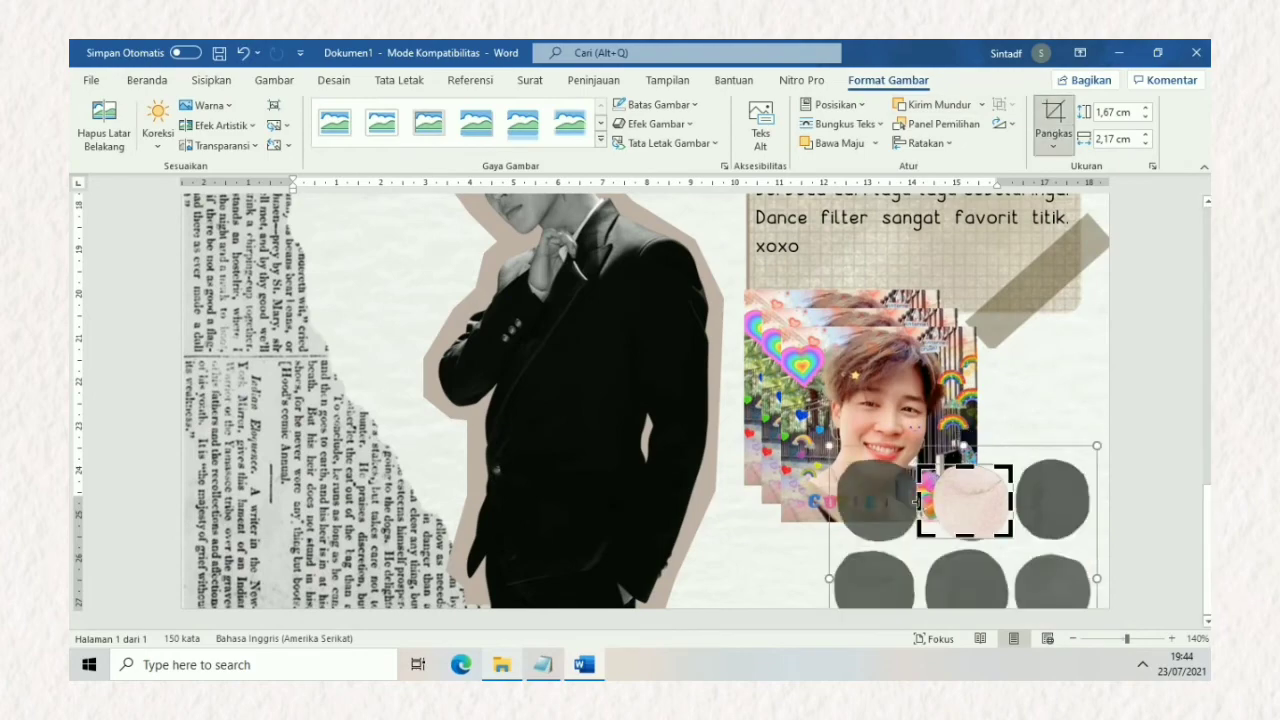
{"action": "left_click", "coordinate": [1070, 544]}
{"action": "scroll", "coordinate": [1070, 544], "scroll_direction": "down", "scroll_amount": 8}
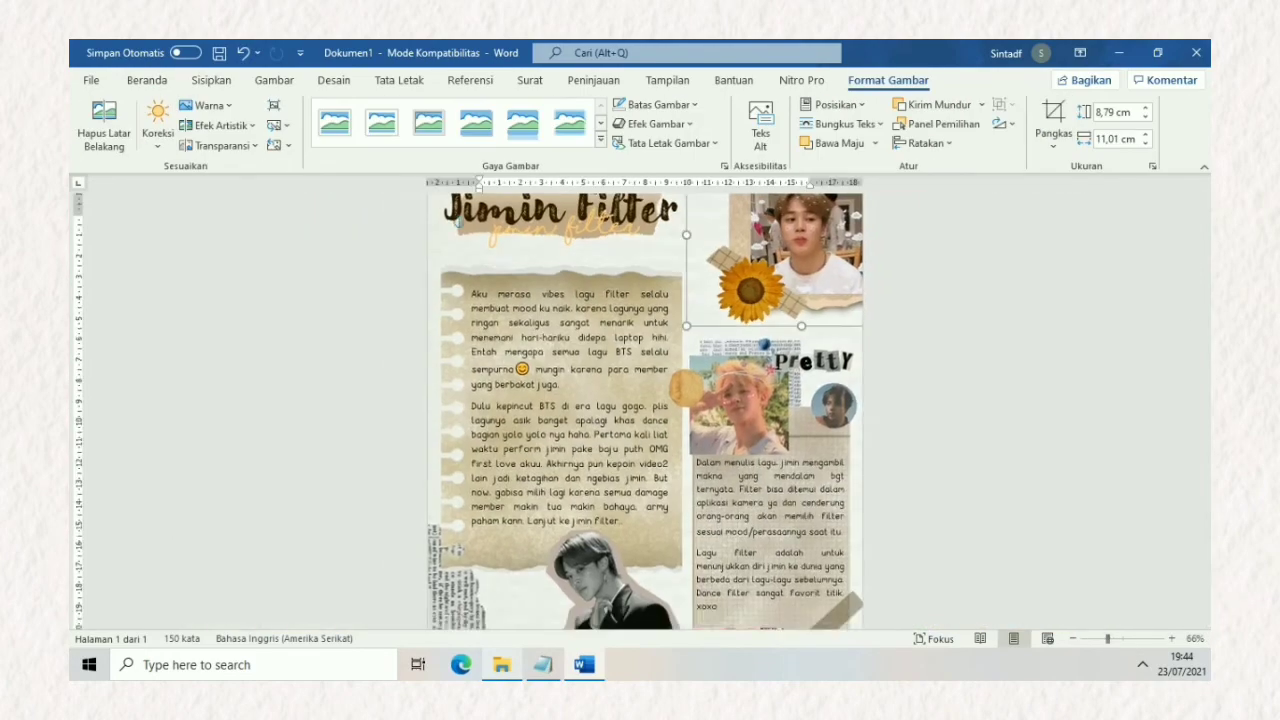
{"action": "scroll", "coordinate": [1070, 544], "scroll_direction": "down", "scroll_amount": 3}
{"action": "left_click_drag", "start_coordinate": [750, 530], "coordinate": [695, 540]}
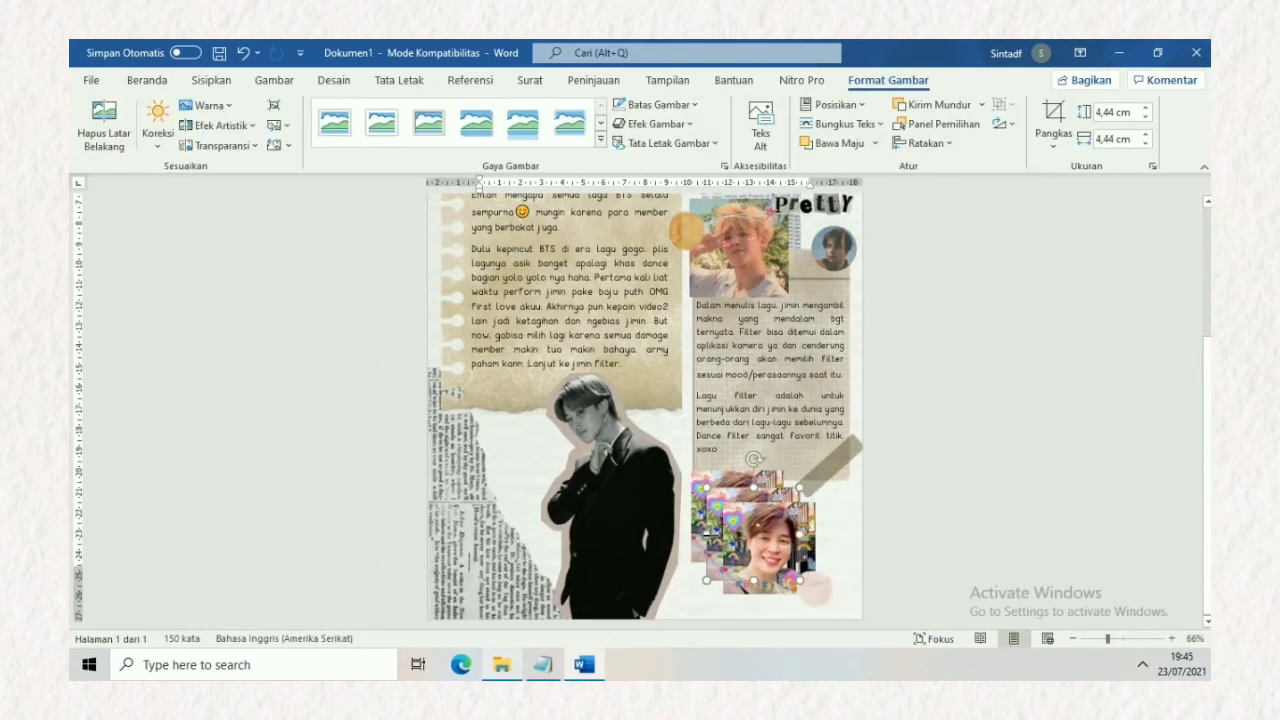
Step: Rotate the orange butterfly to a tilted angle beside the suit cutout
{"action": "scroll", "coordinate": [695, 540], "scroll_direction": "down", "scroll_amount": 2, "text": "ctrl"}
{"action": "left_click", "coordinate": [537, 462]}
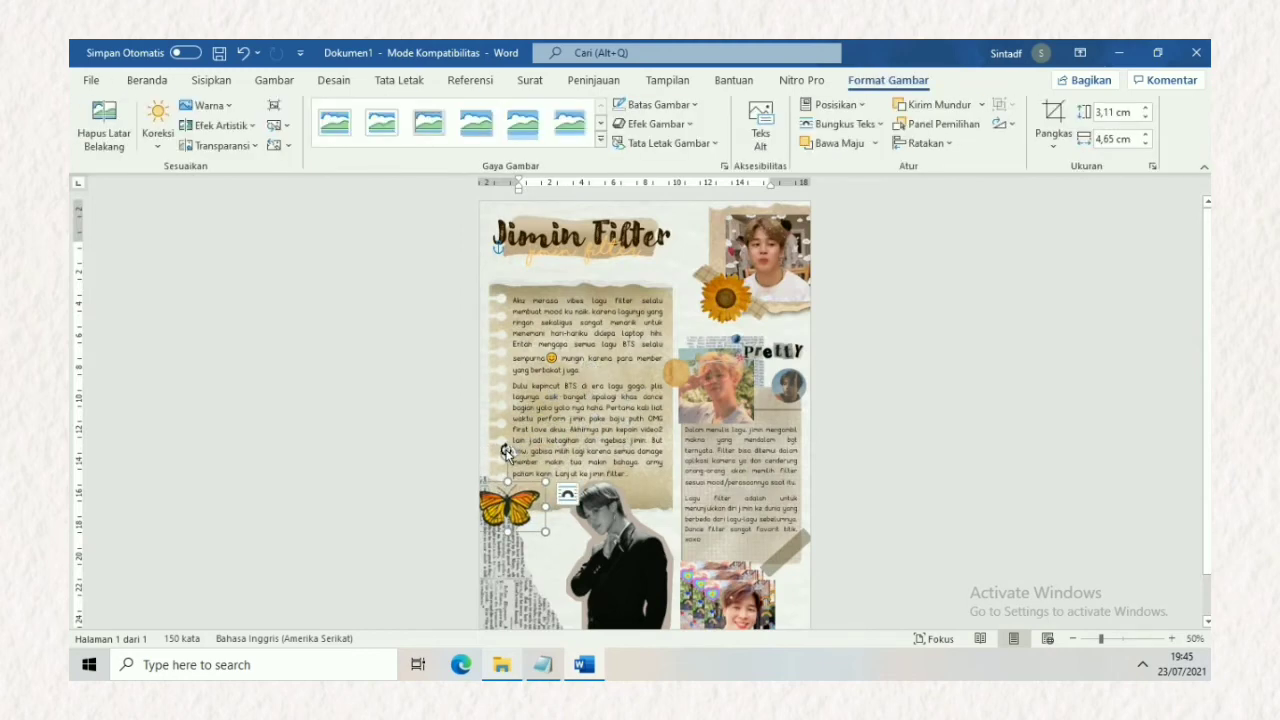
{"action": "left_click_drag", "start_coordinate": [537, 462], "coordinate": [536, 461]}
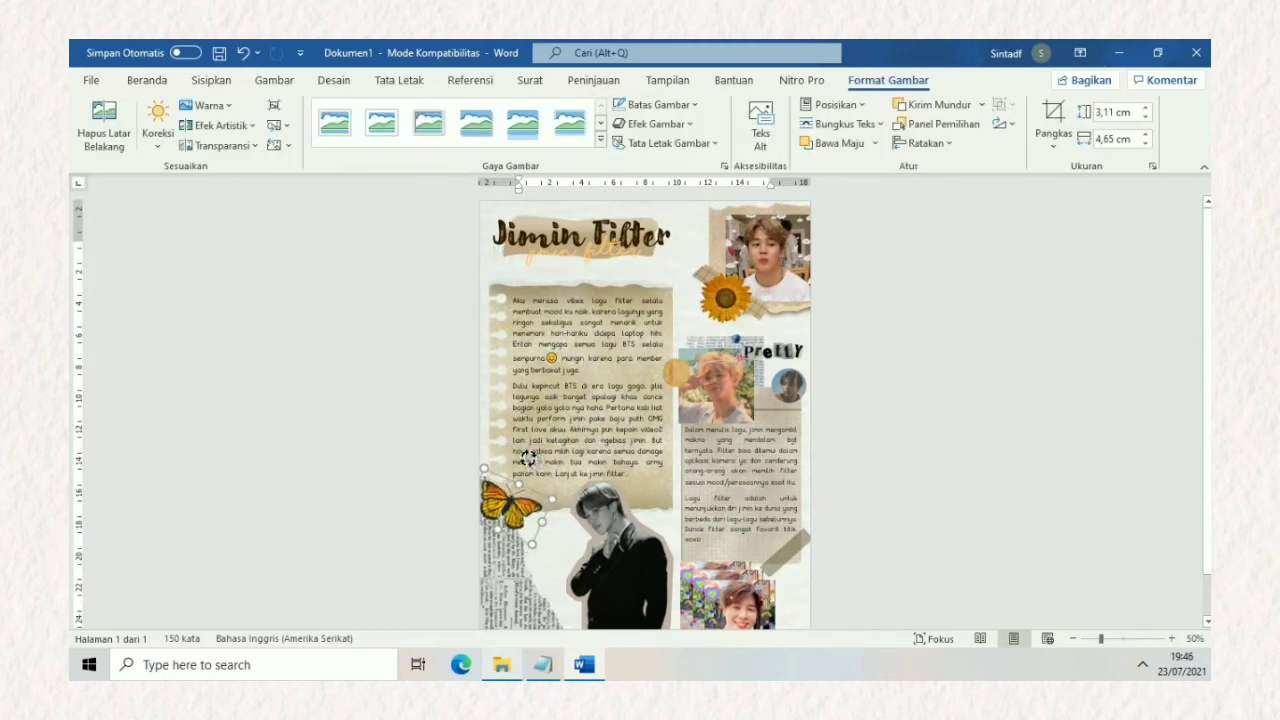
{"action": "left_click", "coordinate": [951, 414]}
Step: Enlarge the three coloured dots and place them along the bottom of the page
{"action": "scroll", "coordinate": [951, 414], "scroll_direction": "down", "scroll_amount": 1}
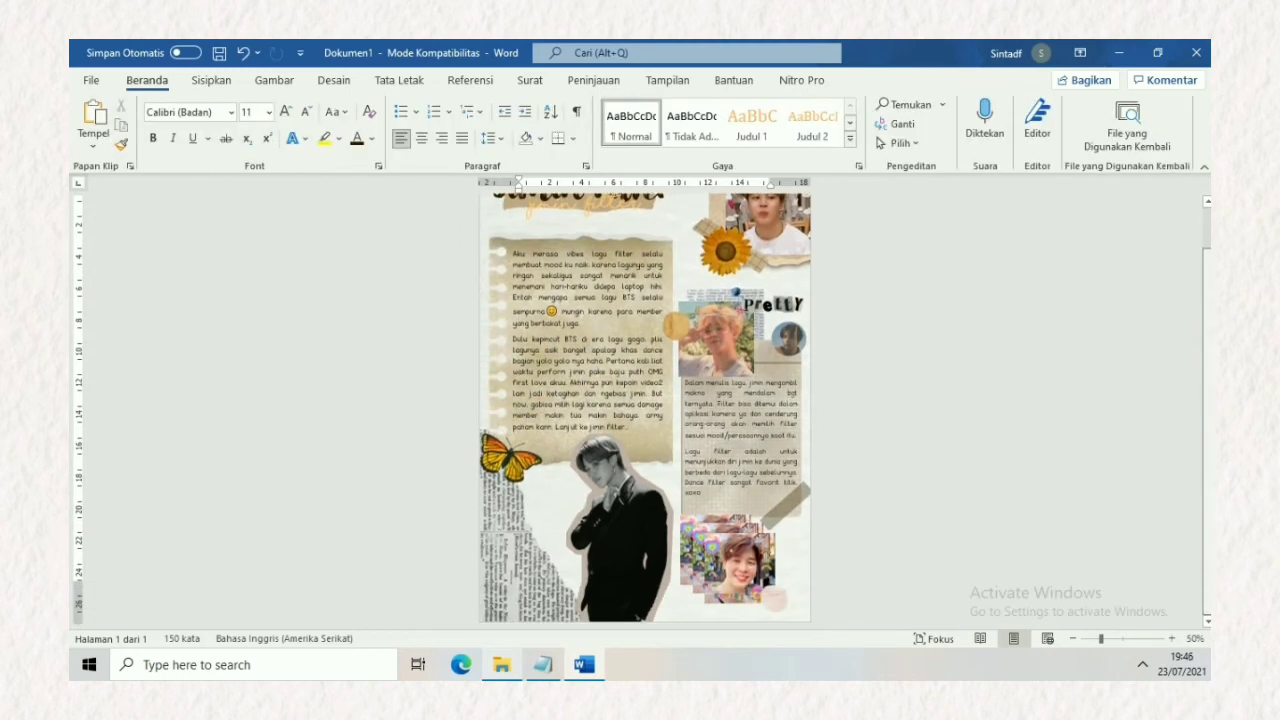
{"action": "scroll", "coordinate": [645, 318], "scroll_direction": "up", "scroll_amount": 1}
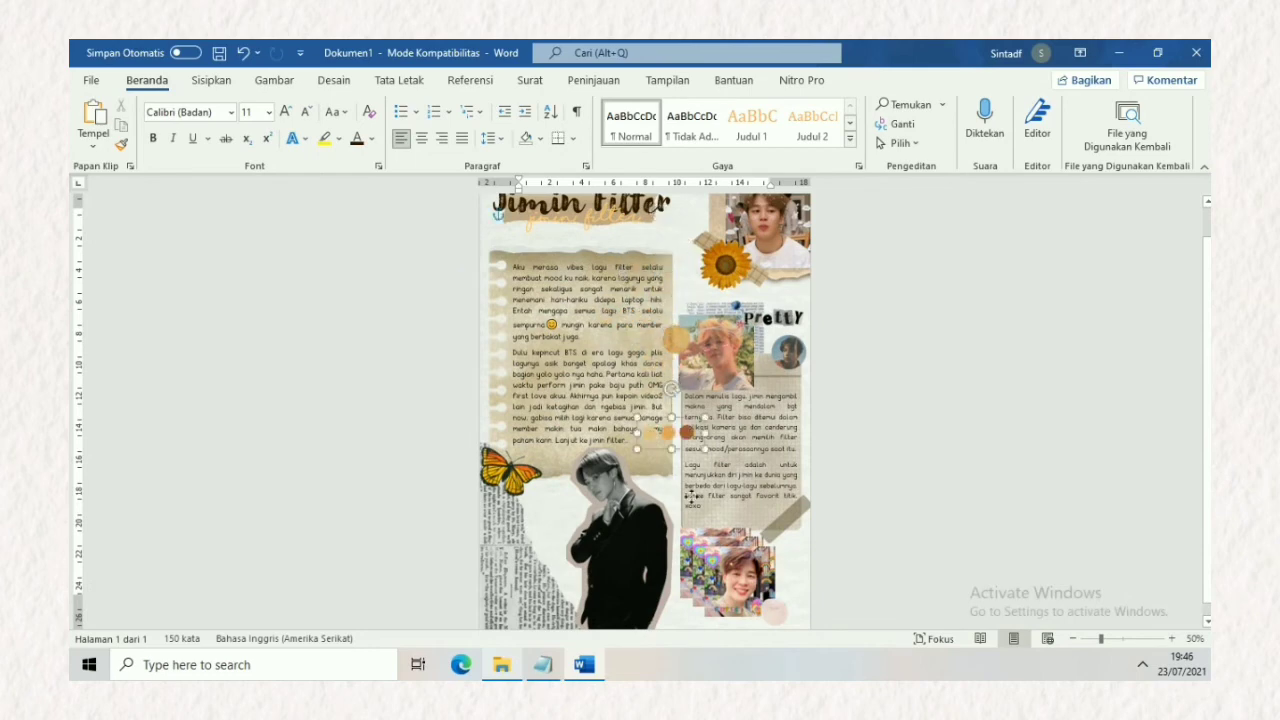
{"action": "mouse_move", "coordinate": [675, 290]}
{"action": "left_mouse_down"}
{"action": "mouse_move", "coordinate": [797, 537]}
{"action": "mouse_move", "coordinate": [854, 580]}
{"action": "left_mouse_up"}
{"action": "scroll", "coordinate": [797, 537], "scroll_direction": "down", "scroll_amount": 1}
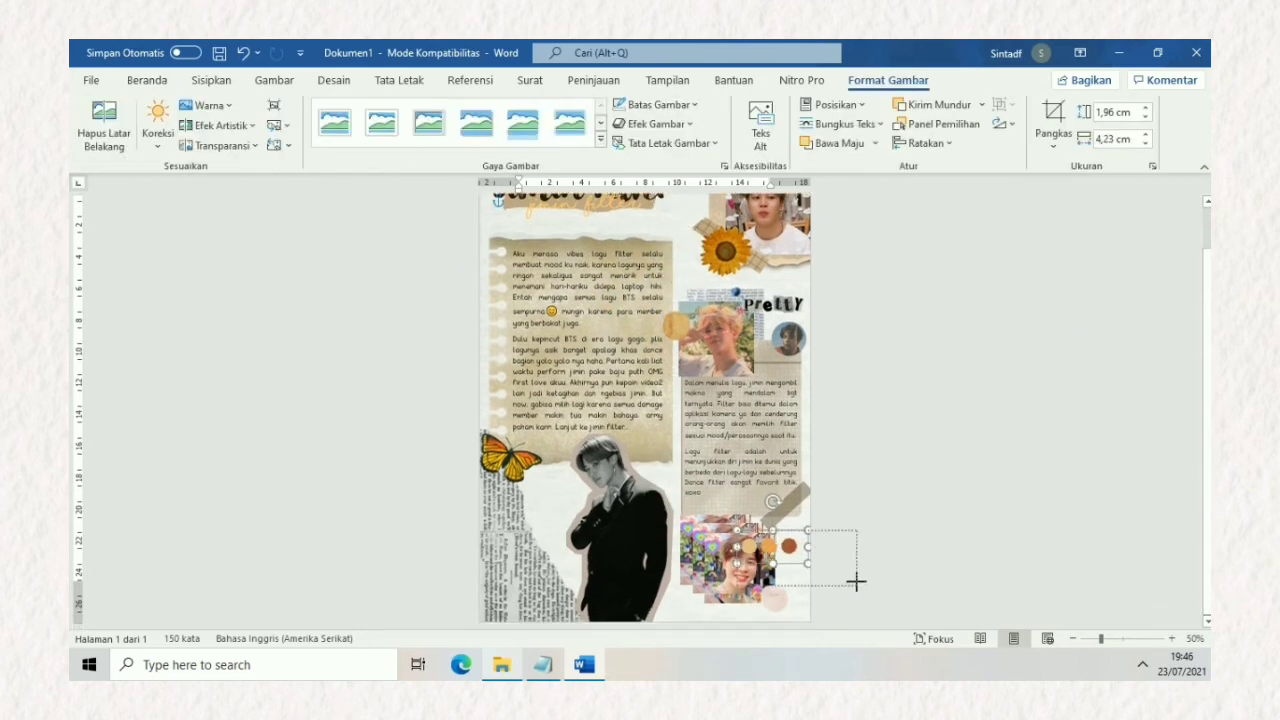
{"action": "left_click_drag", "start_coordinate": [795, 552], "coordinate": [705, 605]}
{"action": "left_click", "coordinate": [1048, 611]}
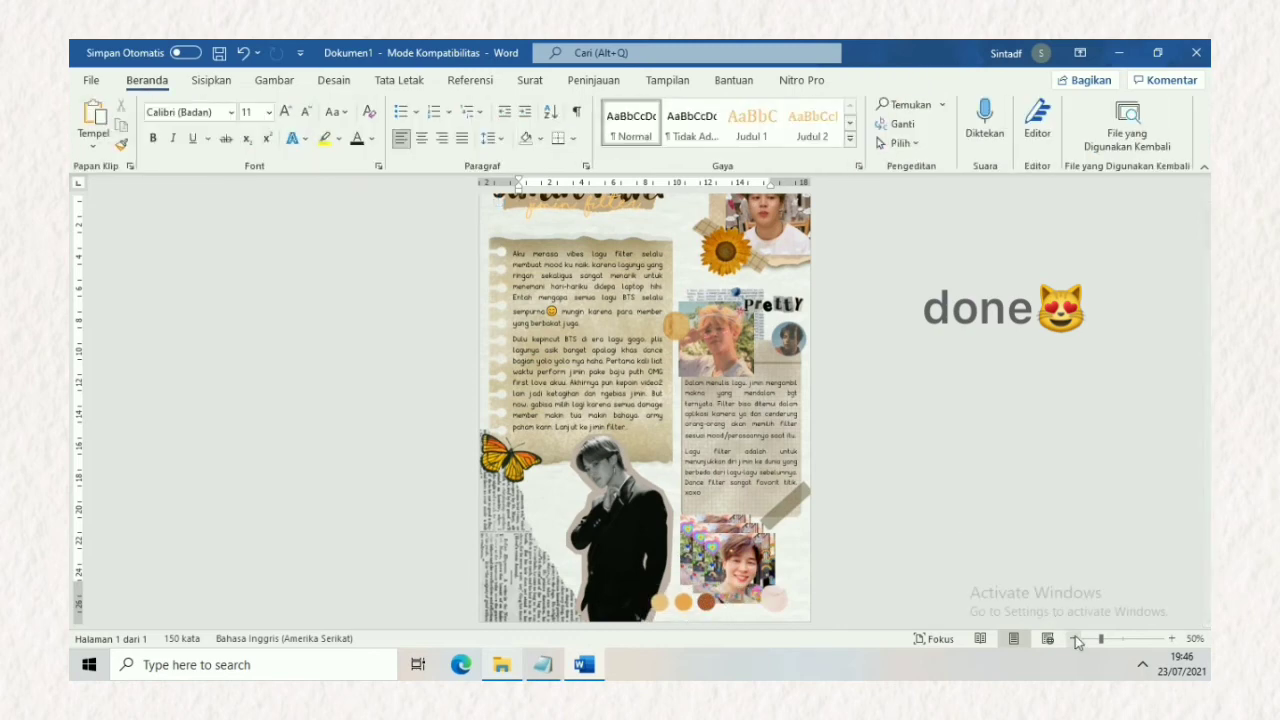
{"action": "left_click", "coordinate": [1073, 638]}
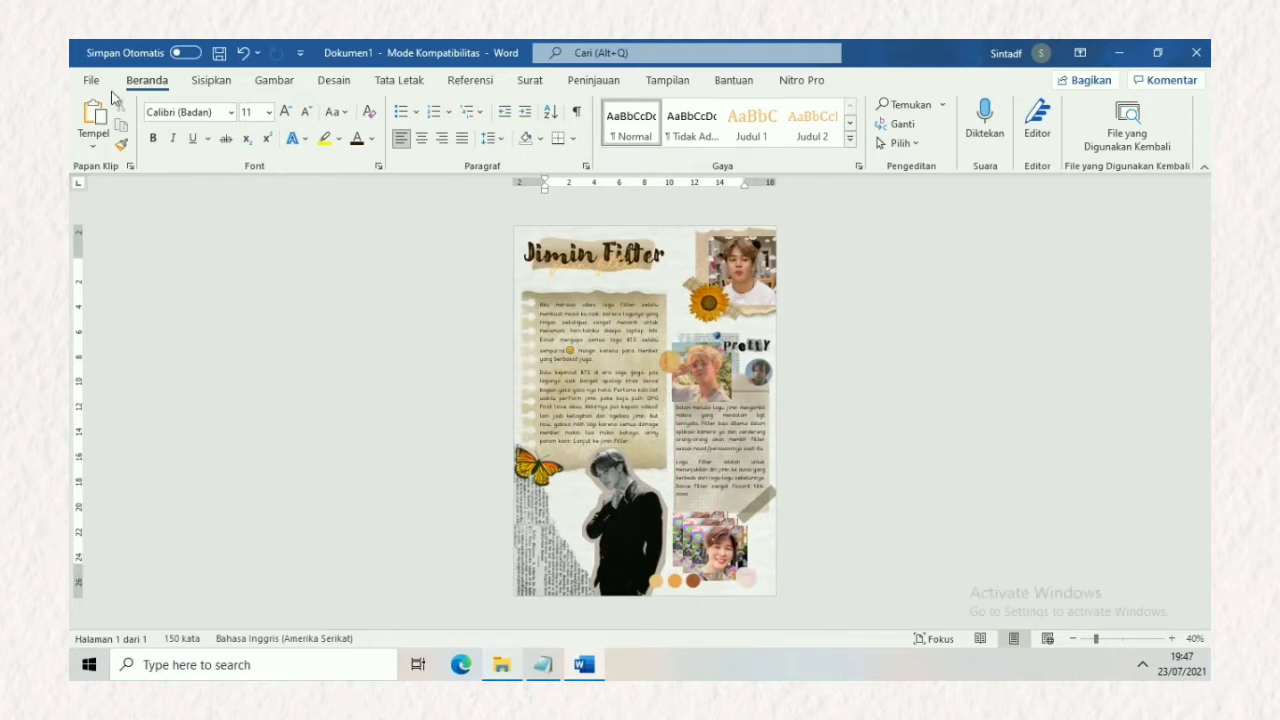
Step: Save the page as PDF 'Jimin's Filter journal' on drive E: and open the PDF
{"action": "left_click", "coordinate": [95, 82]}
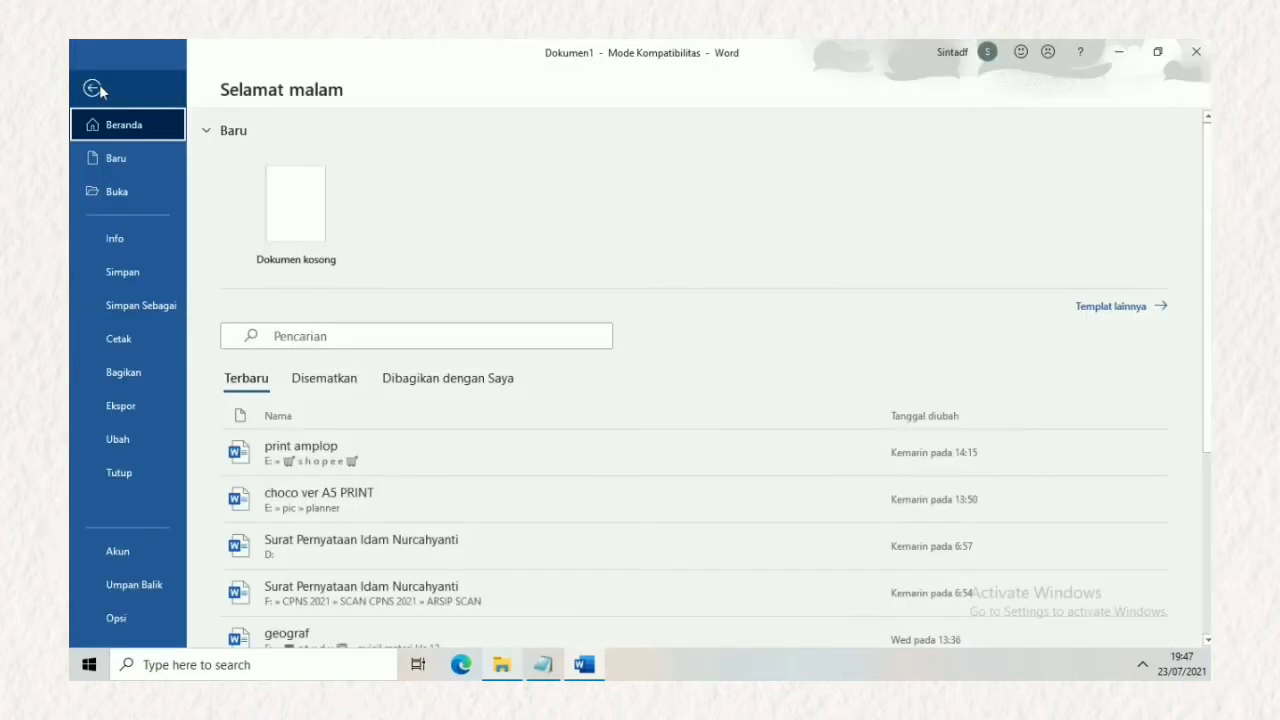
{"action": "left_click", "coordinate": [127, 305]}
{"action": "type", "text": "Jimin's Filter journa"}
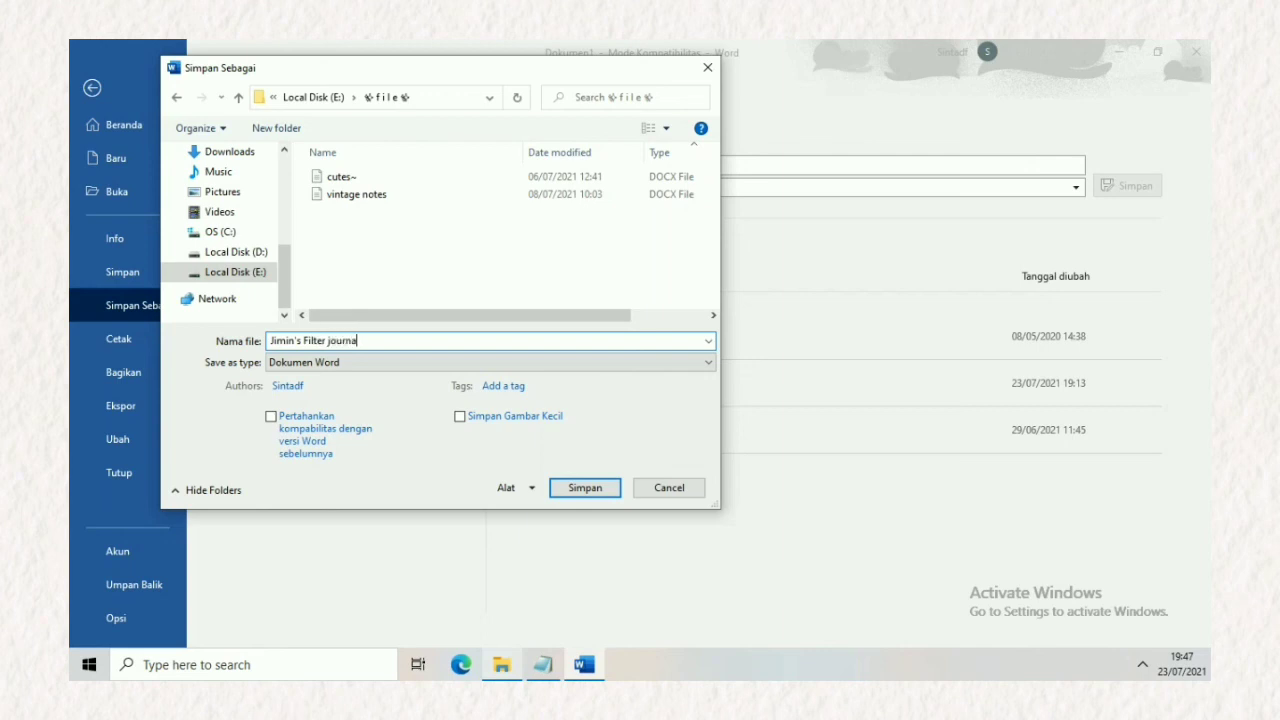
{"action": "type", "text": "l"}
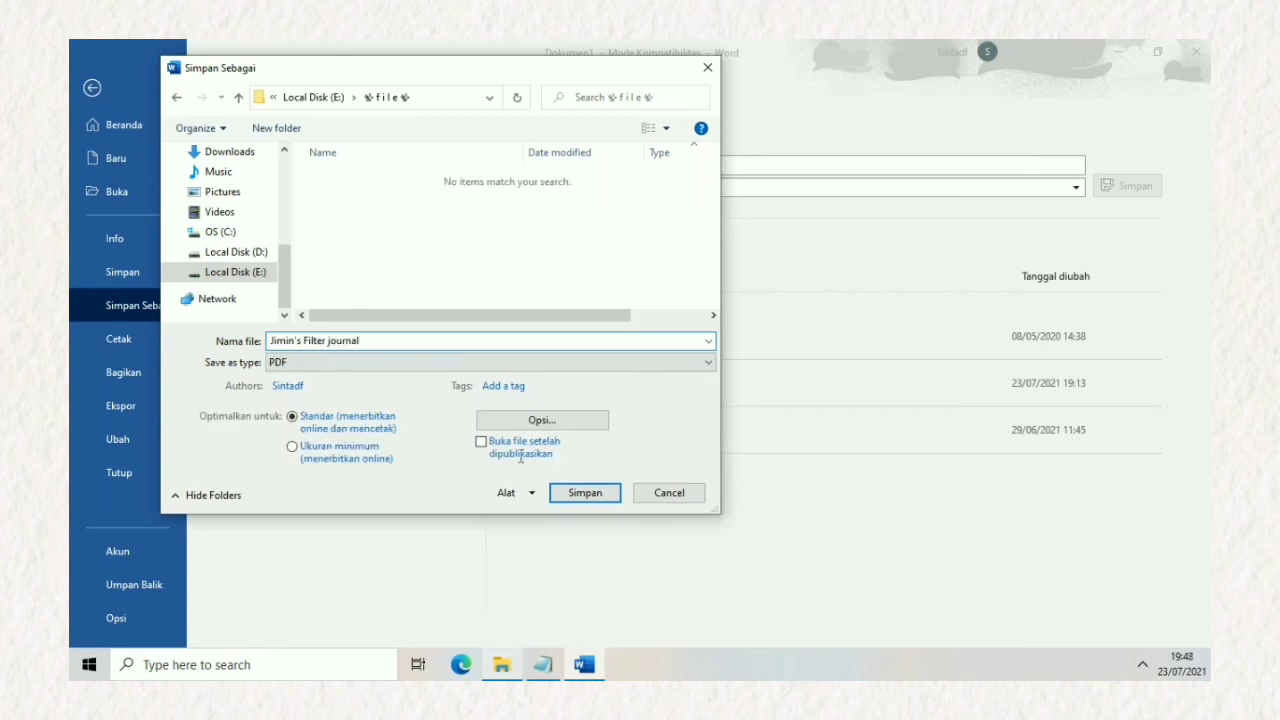
{"action": "left_click", "coordinate": [549, 362]}
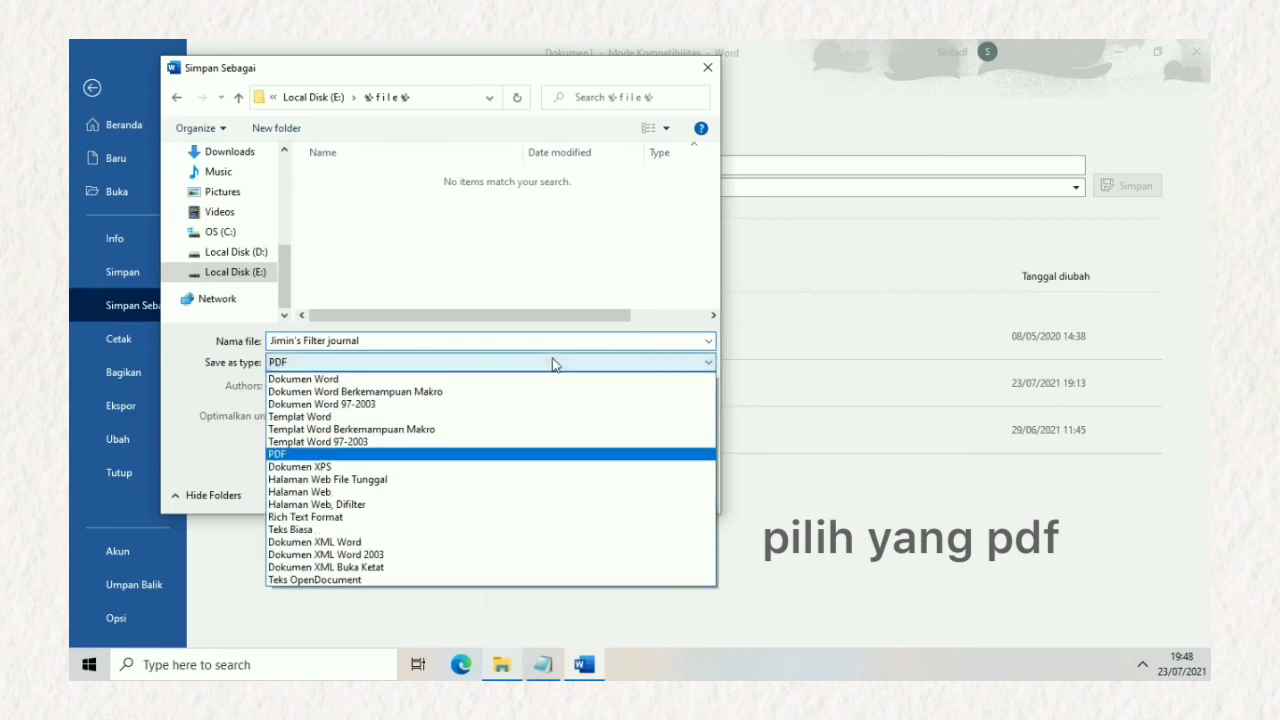
{"action": "left_click", "coordinate": [352, 456]}
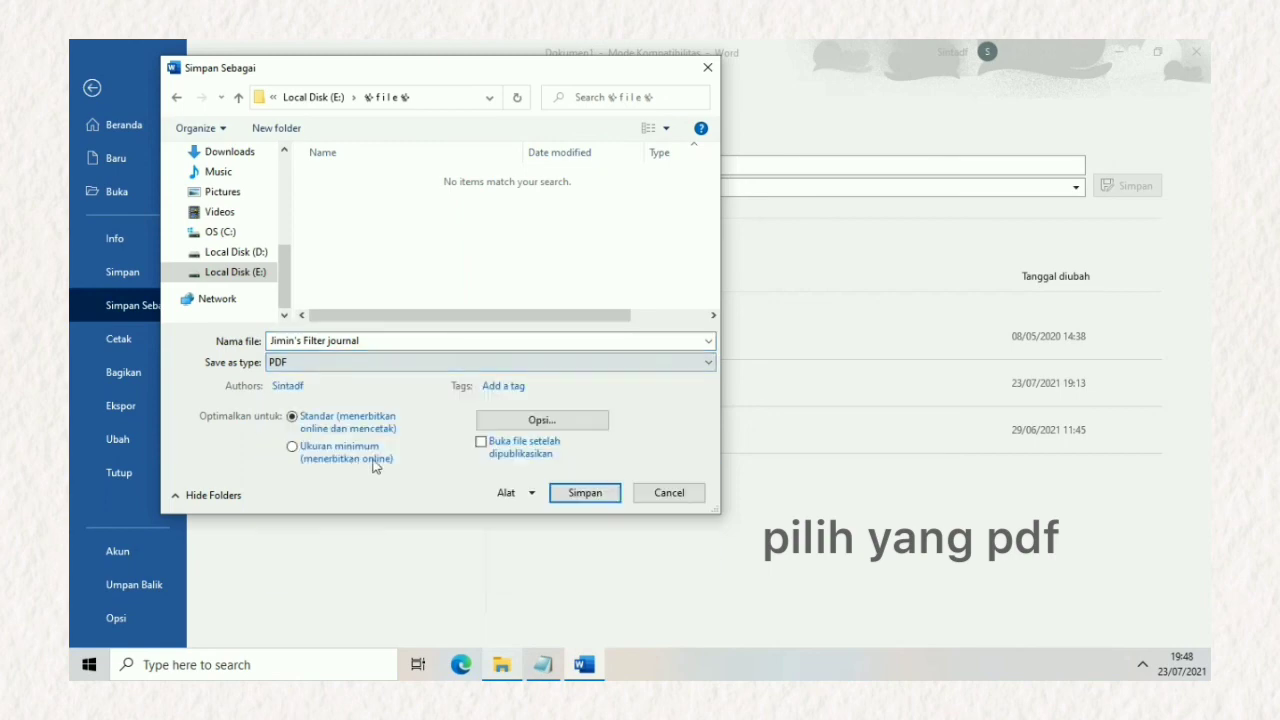
{"action": "left_click", "coordinate": [570, 495]}
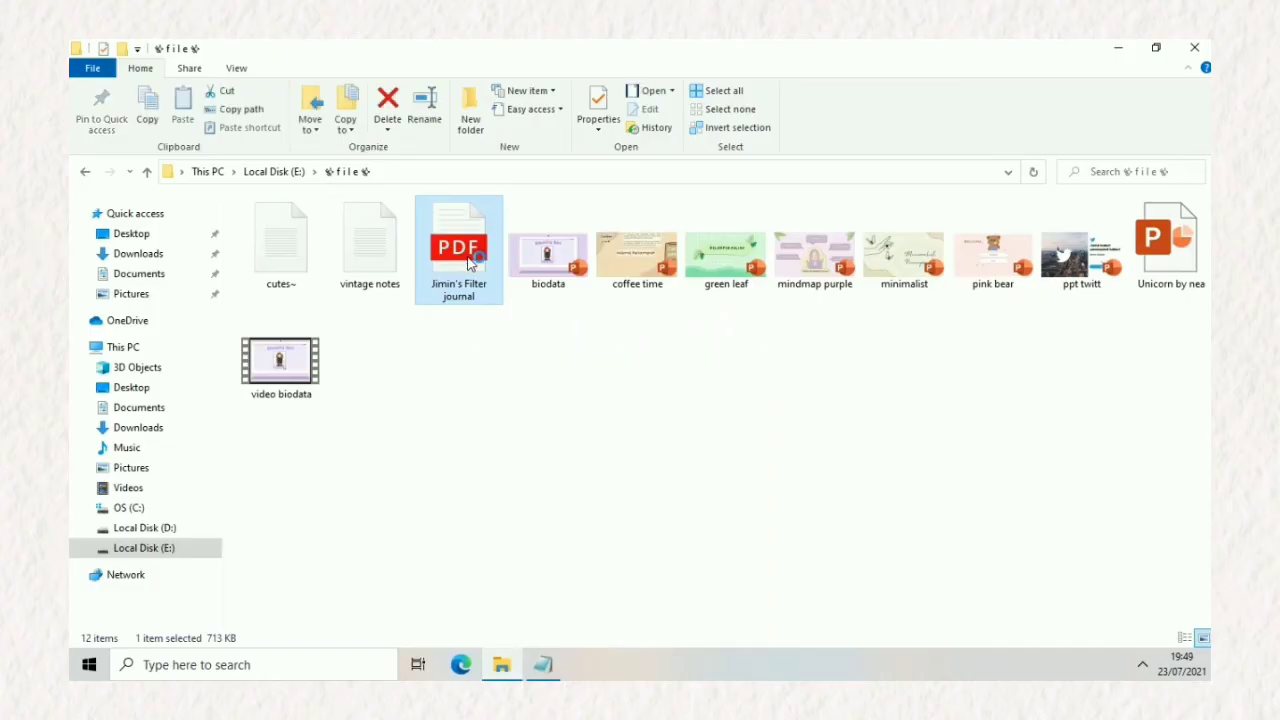
{"action": "double_click", "coordinate": [469, 262]}
{"action": "scroll", "coordinate": [635, 390], "scroll_direction": "down", "scroll_amount": 4}
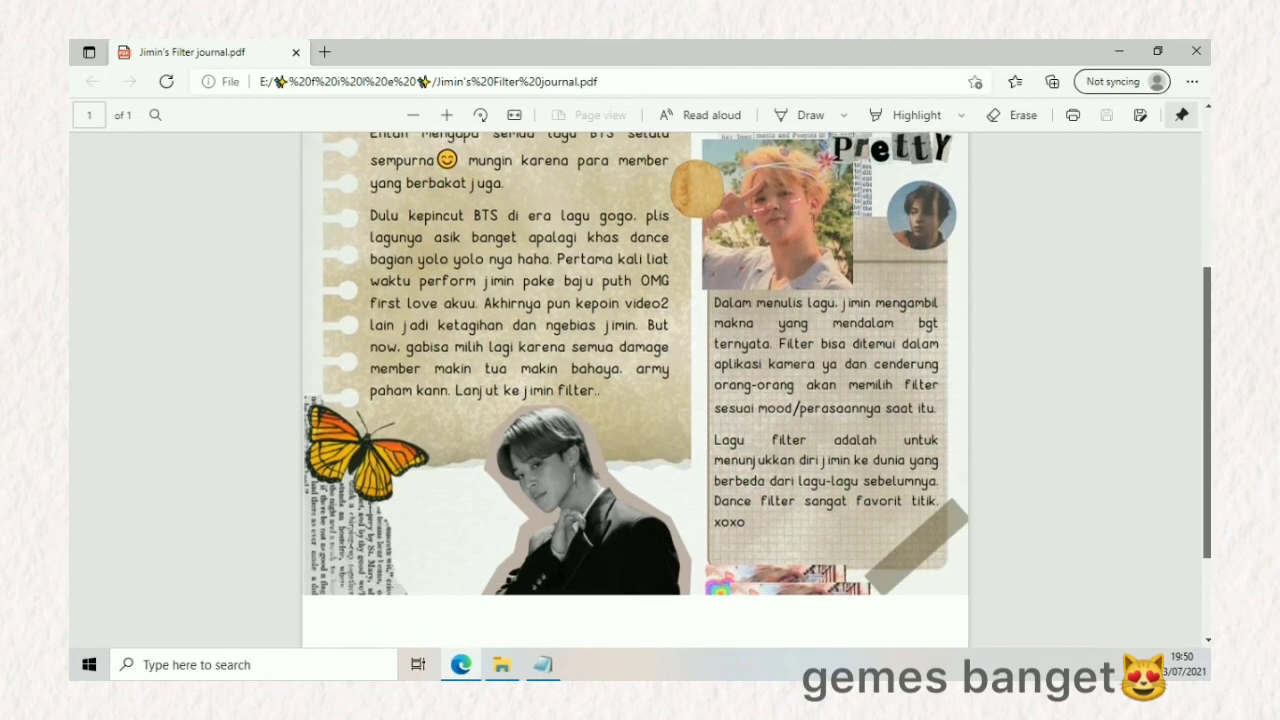
{"action": "scroll", "coordinate": [635, 390], "scroll_direction": "down", "scroll_amount": 2}
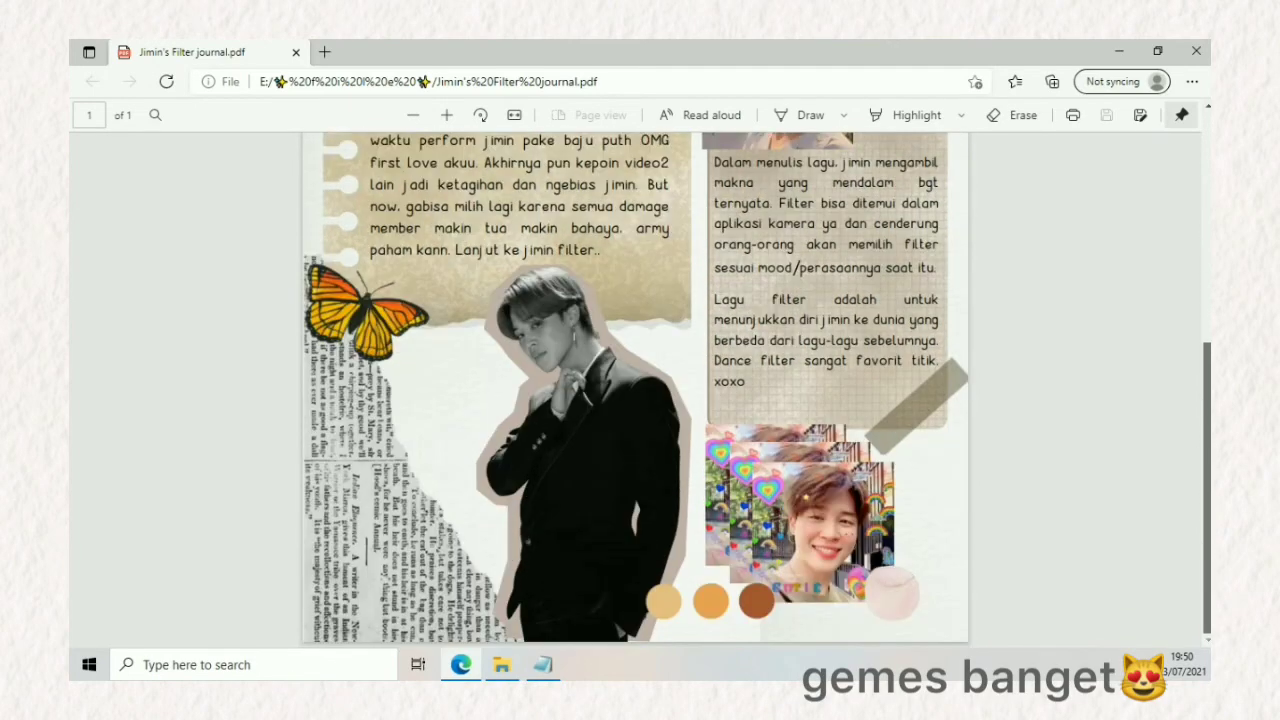
{"action": "scroll", "coordinate": [635, 390], "scroll_direction": "up", "scroll_amount": 5}
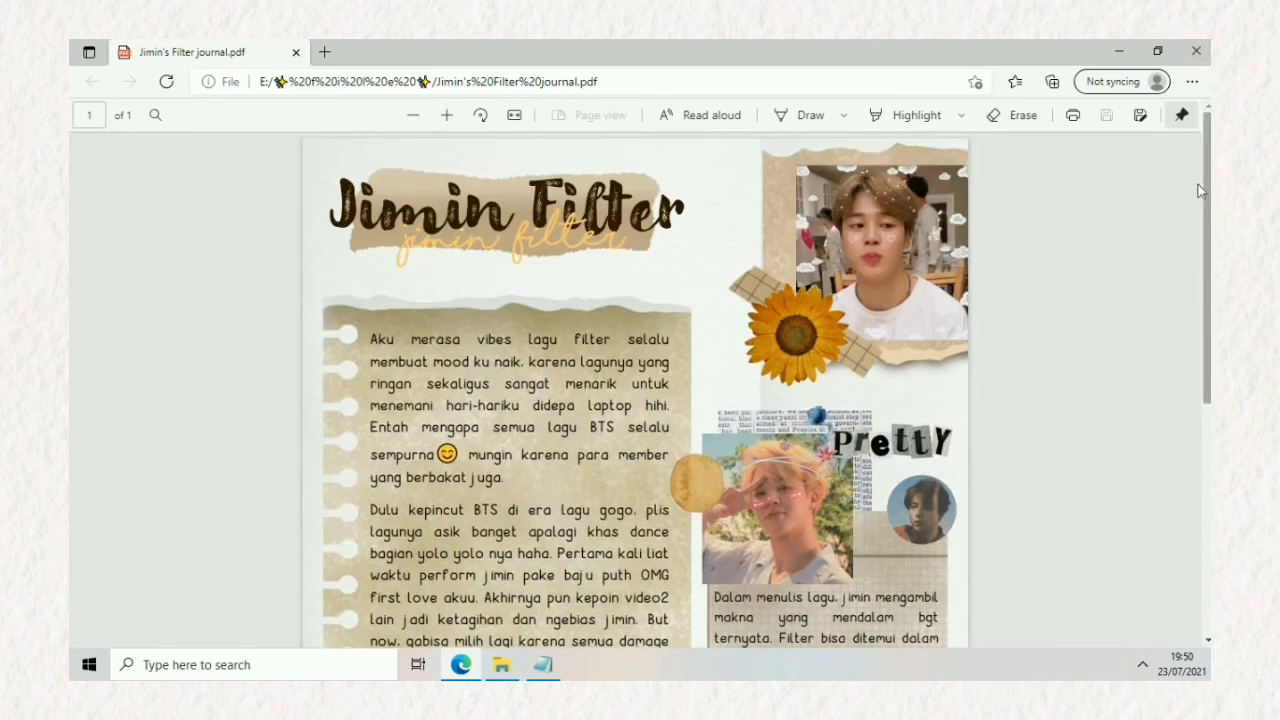
{"action": "scroll", "coordinate": [635, 390], "scroll_direction": "down", "scroll_amount": 2}
{"action": "scroll", "coordinate": [635, 390], "scroll_direction": "down", "scroll_amount": 3}
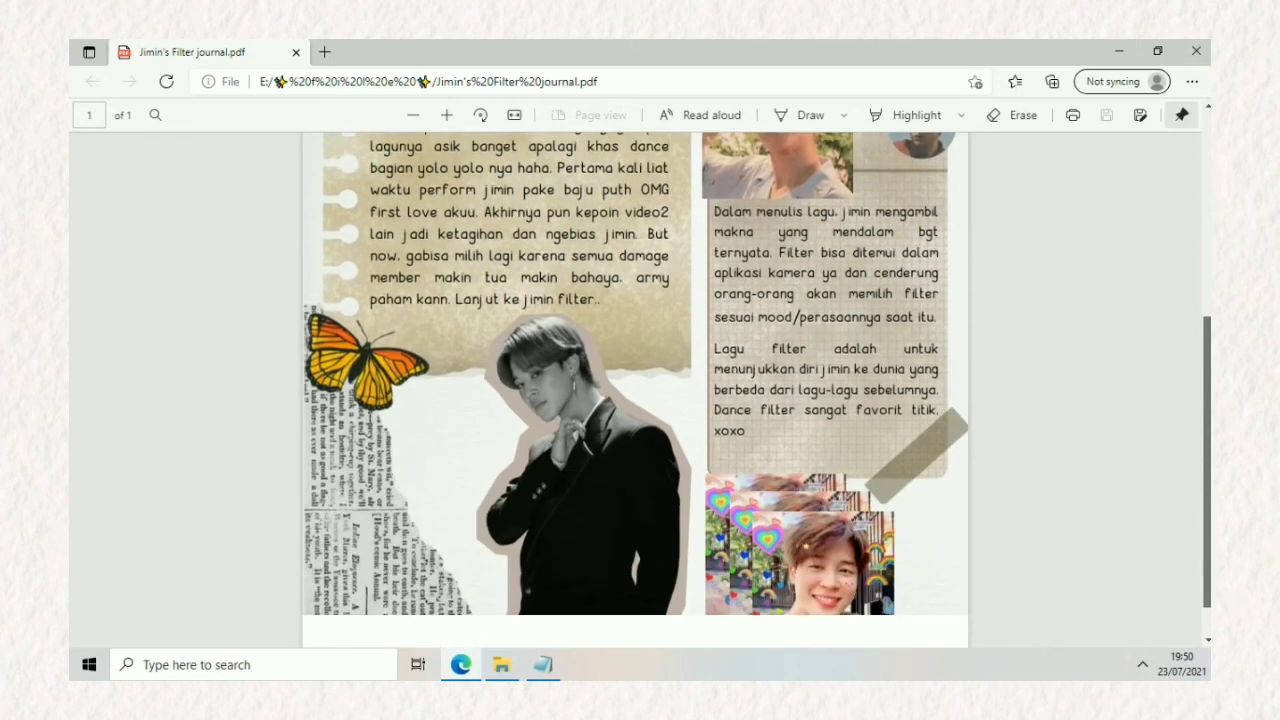
{"action": "scroll", "coordinate": [635, 390], "scroll_direction": "up", "scroll_amount": 1}
{"action": "scroll", "coordinate": [635, 390], "scroll_direction": "up", "scroll_amount": 3}
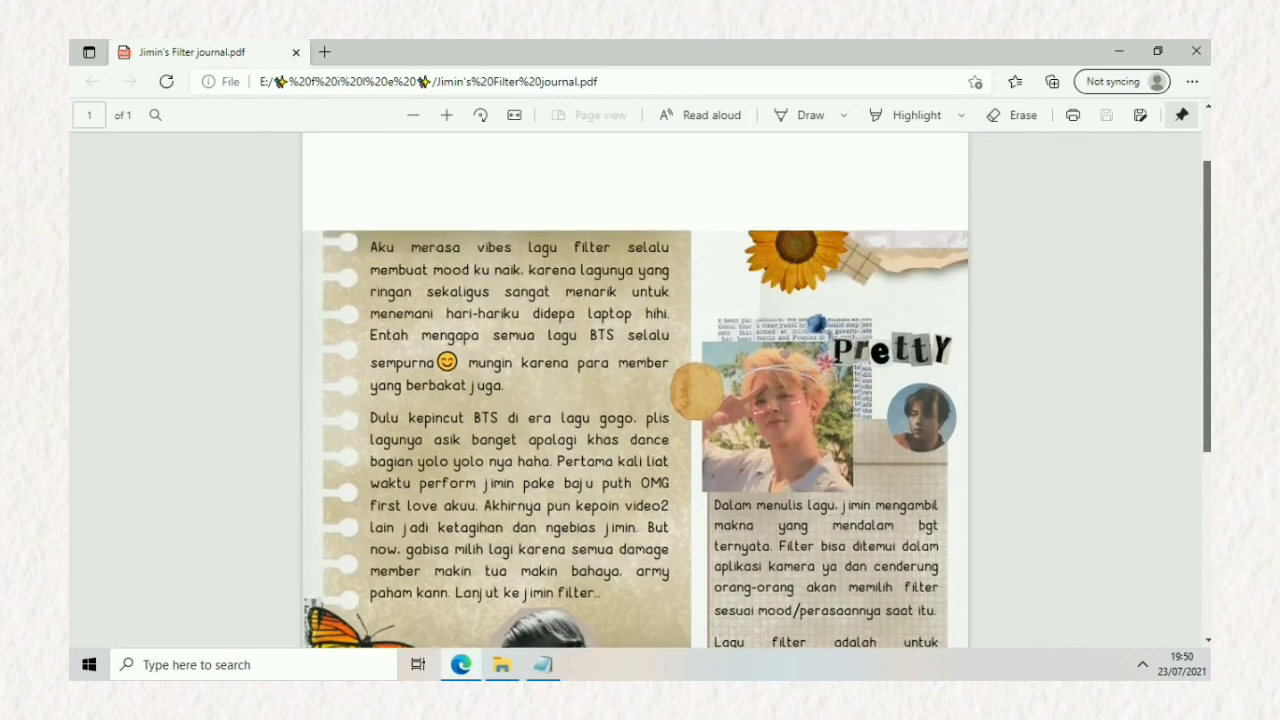
{"action": "scroll", "coordinate": [635, 390], "scroll_direction": "up", "scroll_amount": 1}
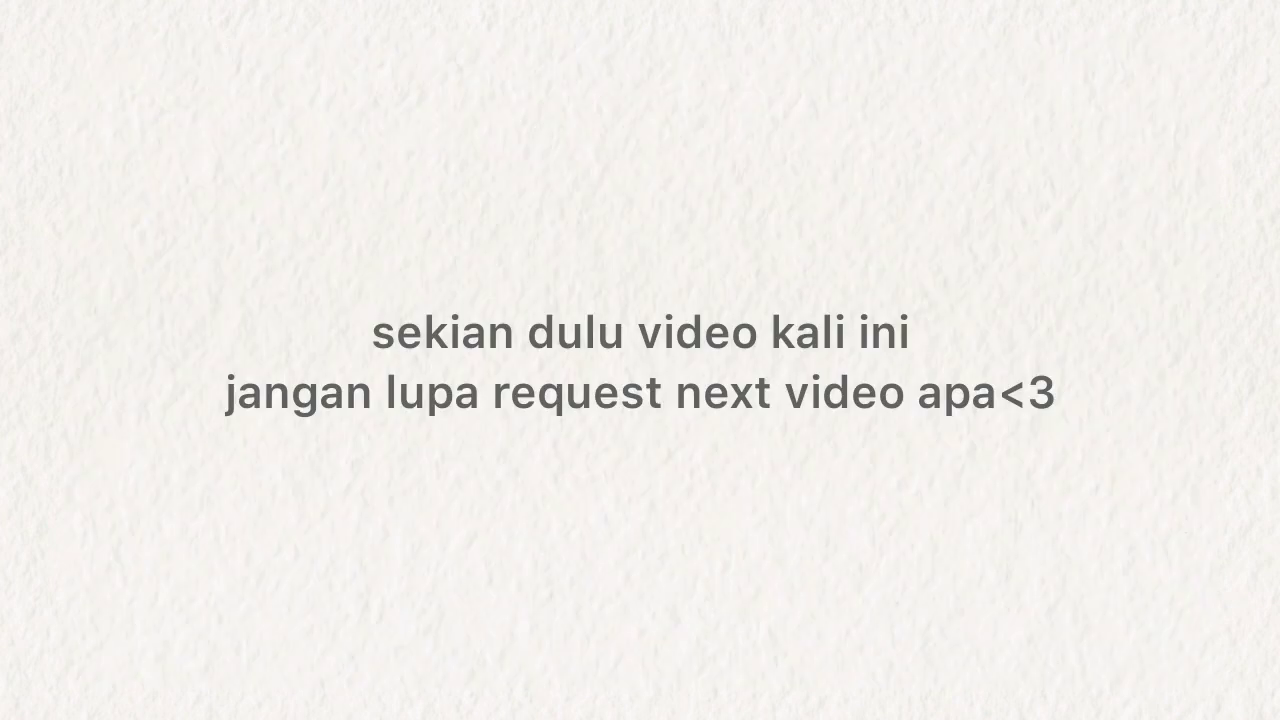